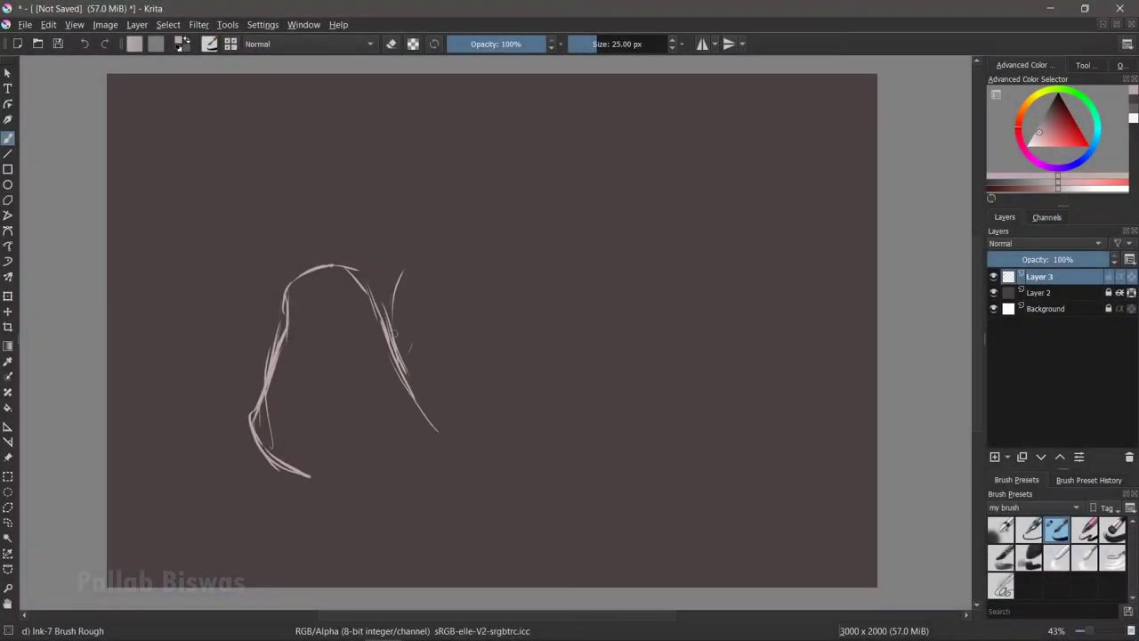
# Step: Sketch the first rough curve of the snail's shell outline with the Ink-7 Brush Rough preset
pyautogui.moveTo(395, 333); pyautogui.dragTo(685, 267)
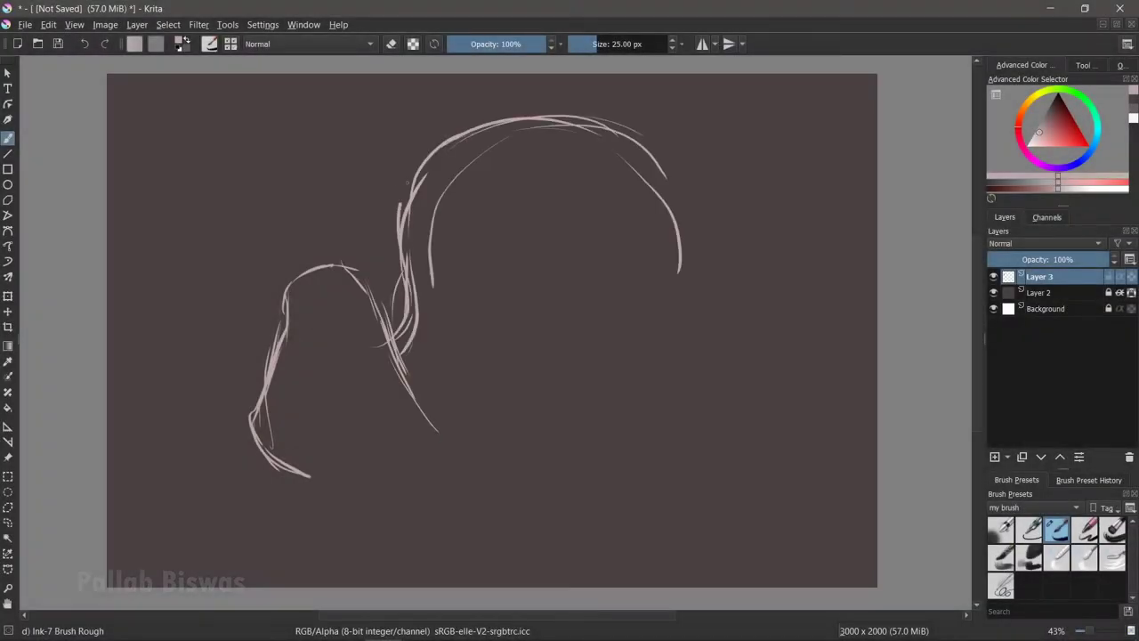
# Step: Sketch the shell outline and inner spiral, the body's bottom curve, eye stalks and head
pyautogui.moveTo(445, 321); pyautogui.dragTo(676, 382)
pyautogui.moveTo(445, 445); pyautogui.dragTo(641, 401)
pyautogui.moveTo(249, 427); pyautogui.dragTo(739, 418)
pyautogui.moveTo(639, 414); pyautogui.dragTo(739, 452)
pyautogui.moveTo(214, 178); pyautogui.dragTo(271, 263)
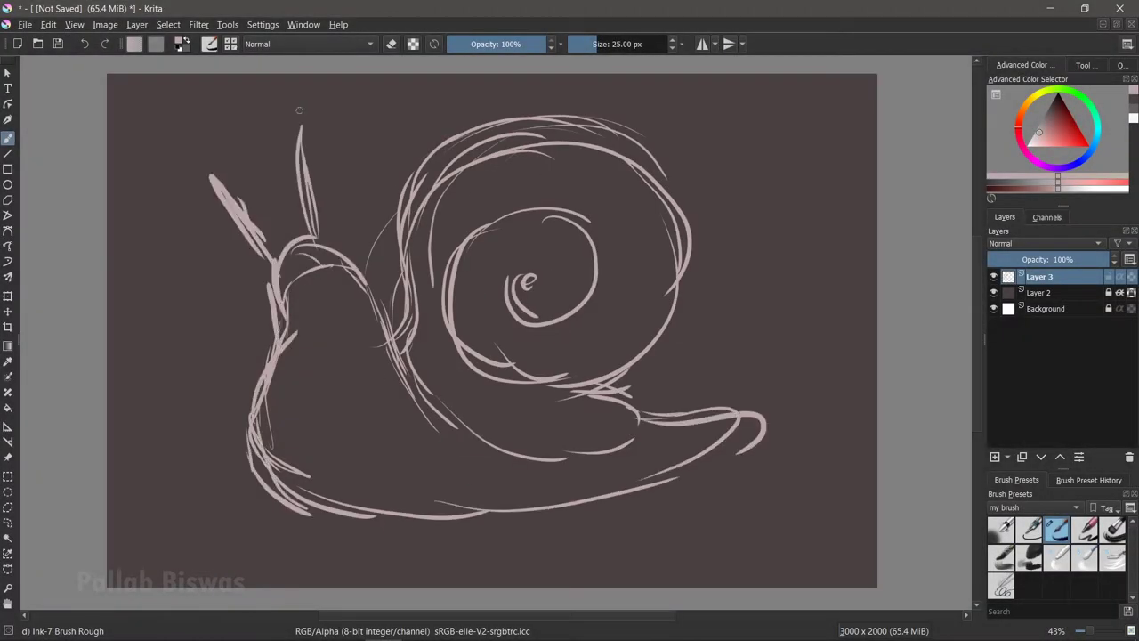
pyautogui.moveTo(298, 84); pyautogui.dragTo(307, 236)
pyautogui.moveTo(214, 125); pyautogui.dragTo(218, 187)
# Step: Thicken the body lines and add belly lines and tail strokes extending right
pyautogui.moveTo(285, 267); pyautogui.dragTo(365, 267)
pyautogui.moveTo(267, 325); pyautogui.dragTo(232, 490)
pyautogui.moveTo(267, 285); pyautogui.dragTo(240, 481)
pyautogui.moveTo(232, 267)
pyautogui.mouseDown()
pyautogui.moveTo(401, 534)
pyautogui.moveTo(743, 427)
pyautogui.mouseUp()
pyautogui.moveTo(383, 294); pyautogui.dragTo(419, 391)
pyautogui.moveTo(222, 267); pyautogui.dragTo(566, 536)
pyautogui.moveTo(413, 356); pyautogui.dragTo(676, 445)
# Step: Add more outer shell strokes and erase part of the lower body lines
pyautogui.moveTo(396, 293); pyautogui.dragTo(748, 293)
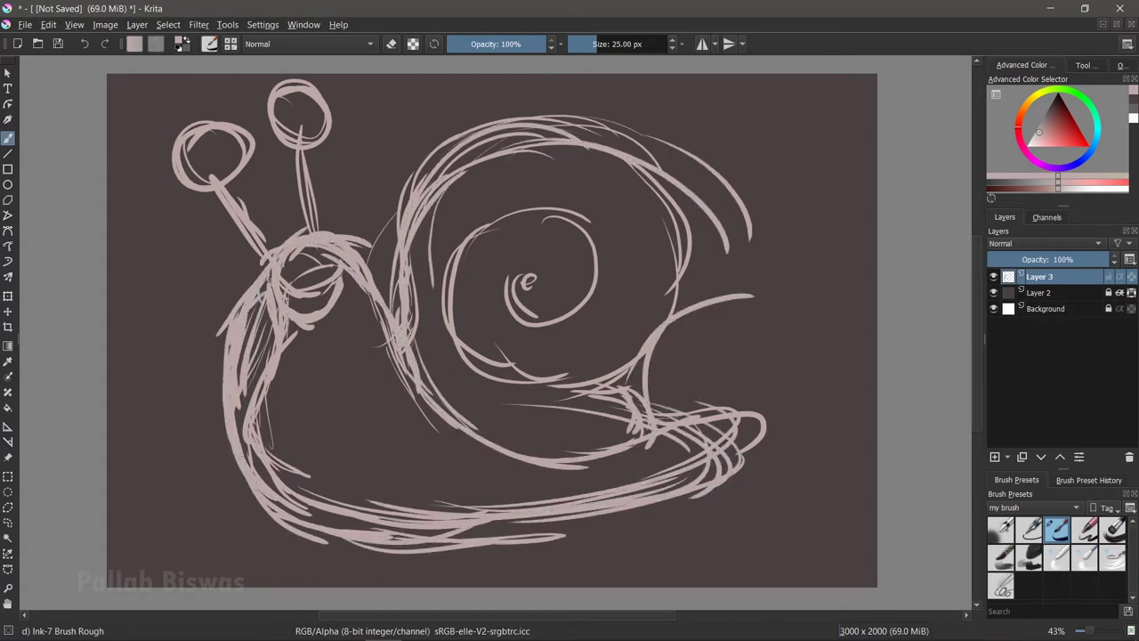
pyautogui.moveTo(614, 125); pyautogui.dragTo(677, 365)
pyautogui.moveTo(472, 97); pyautogui.dragTo(738, 294)
pyautogui.press('e')
pyautogui.moveTo(258, 284)
pyautogui.mouseDown()
pyautogui.moveTo(676, 449)
pyautogui.moveTo(574, 369)
pyautogui.mouseUp()
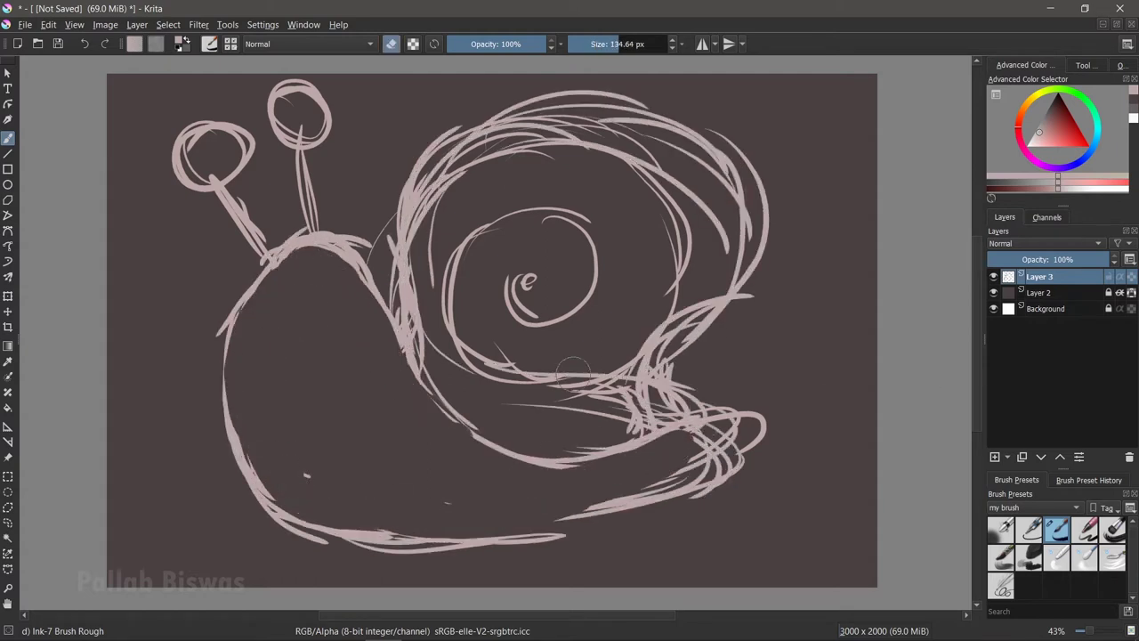
# Step: Shrink the whole sketch to about half size and erase most of the shell strokes
pyautogui.hotkey('ctrl', 't')
pyautogui.moveTo(923, 564); pyautogui.dragTo(654, 471)
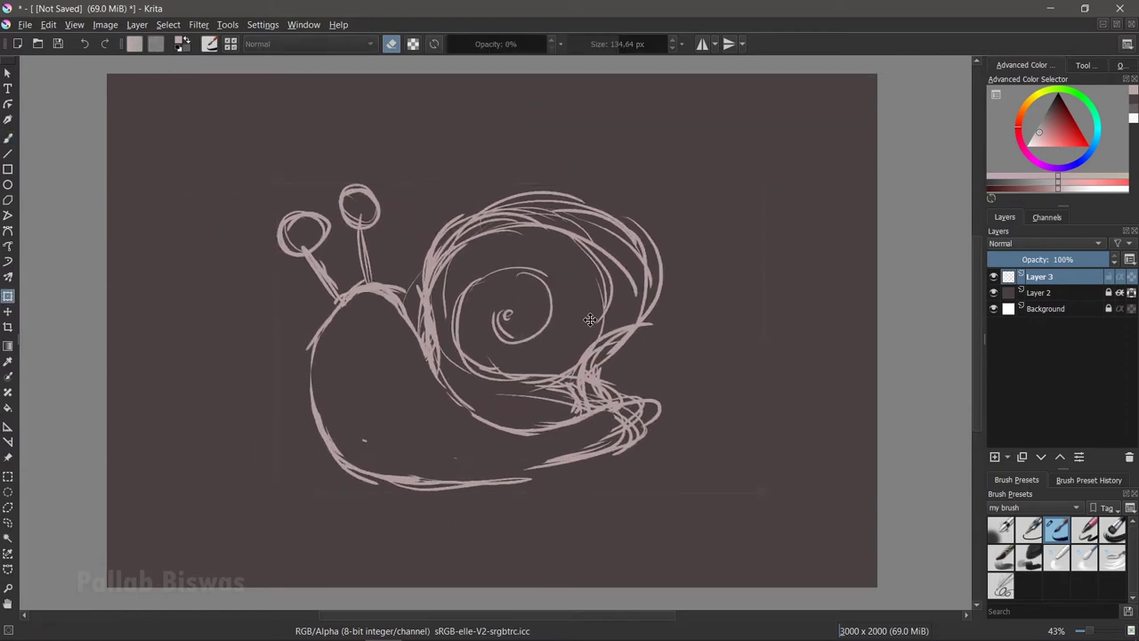
pyautogui.press('Return')
pyautogui.moveTo(623, 223); pyautogui.dragTo(534, 278)
pyautogui.press('e')
# Step: Redraw the body strokes, large shell outline, inner spiral and vertical neck strokes
pyautogui.moveTo(405, 311); pyautogui.dragTo(534, 427)
pyautogui.moveTo(320, 472); pyautogui.dragTo(570, 499)
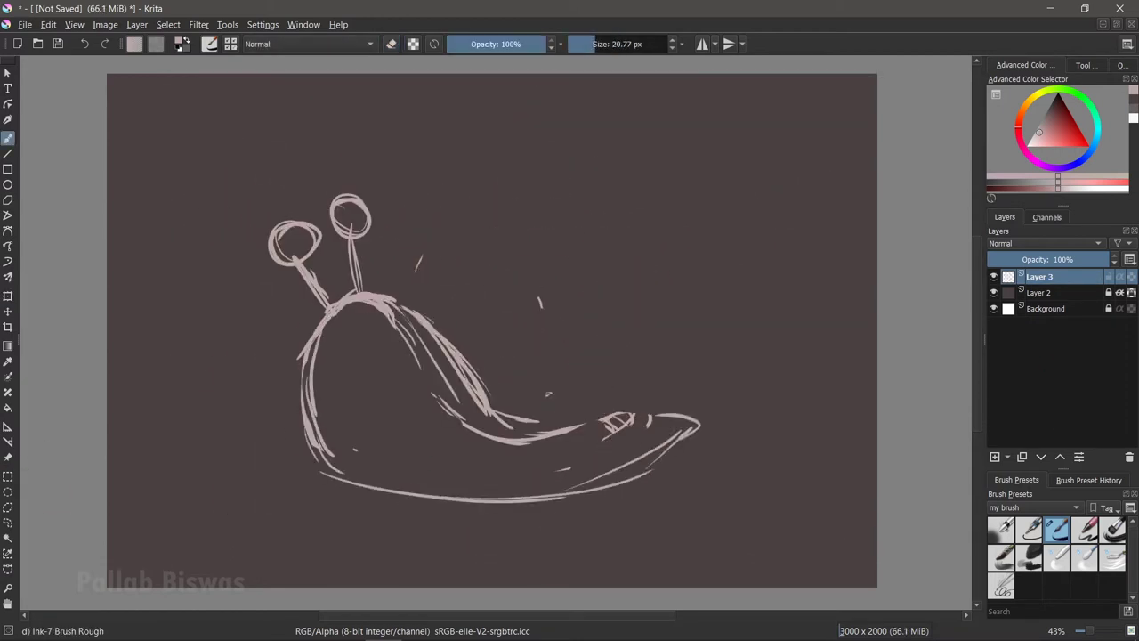
pyautogui.moveTo(383, 347); pyautogui.dragTo(632, 454)
pyautogui.moveTo(445, 267); pyautogui.dragTo(458, 334)
pyautogui.moveTo(418, 293); pyautogui.dragTo(703, 356)
pyautogui.moveTo(659, 267); pyautogui.dragTo(578, 338)
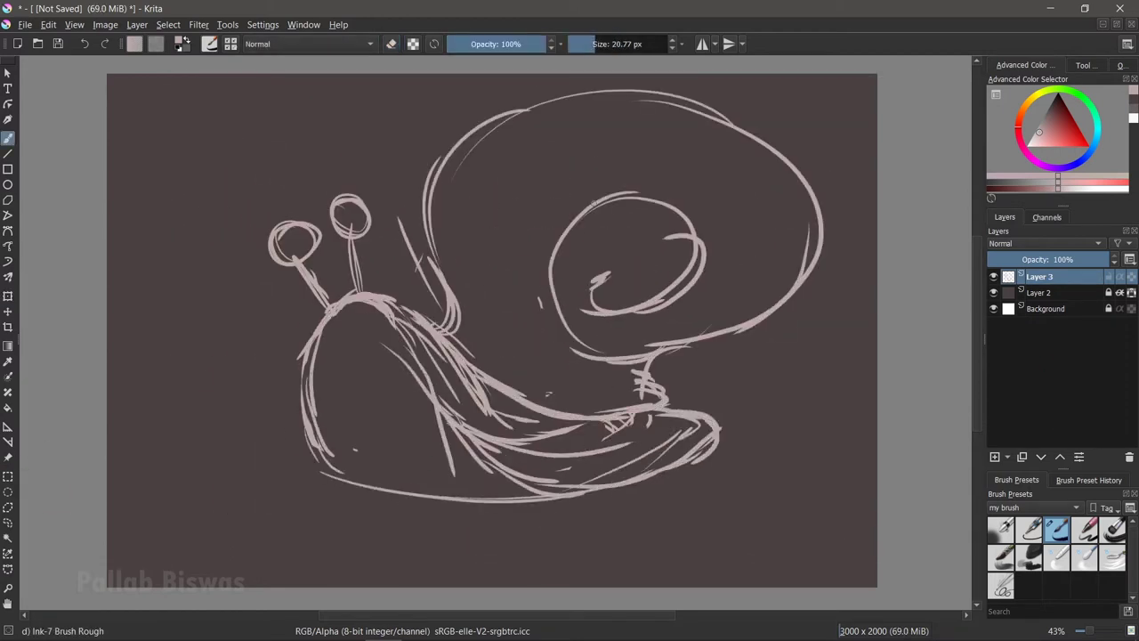
pyautogui.moveTo(498, 312); pyautogui.dragTo(476, 334)
pyautogui.moveTo(441, 204); pyautogui.dragTo(445, 330)
# Step: Erase the old head and eye stalks, then draw a large new body outline and outer shell curve
pyautogui.press('e')
pyautogui.moveTo(321, 283); pyautogui.dragTo(293, 401)
pyautogui.press('e')
pyautogui.moveTo(329, 512)
pyautogui.mouseDown()
pyautogui.moveTo(356, 214)
pyautogui.moveTo(408, 437)
pyautogui.mouseUp()
pyautogui.moveTo(245, 343)
pyautogui.mouseDown()
pyautogui.moveTo(414, 329)
pyautogui.moveTo(743, 462)
pyautogui.moveTo(333, 521)
pyautogui.mouseUp()
pyautogui.moveTo(418, 204); pyautogui.dragTo(641, 418)
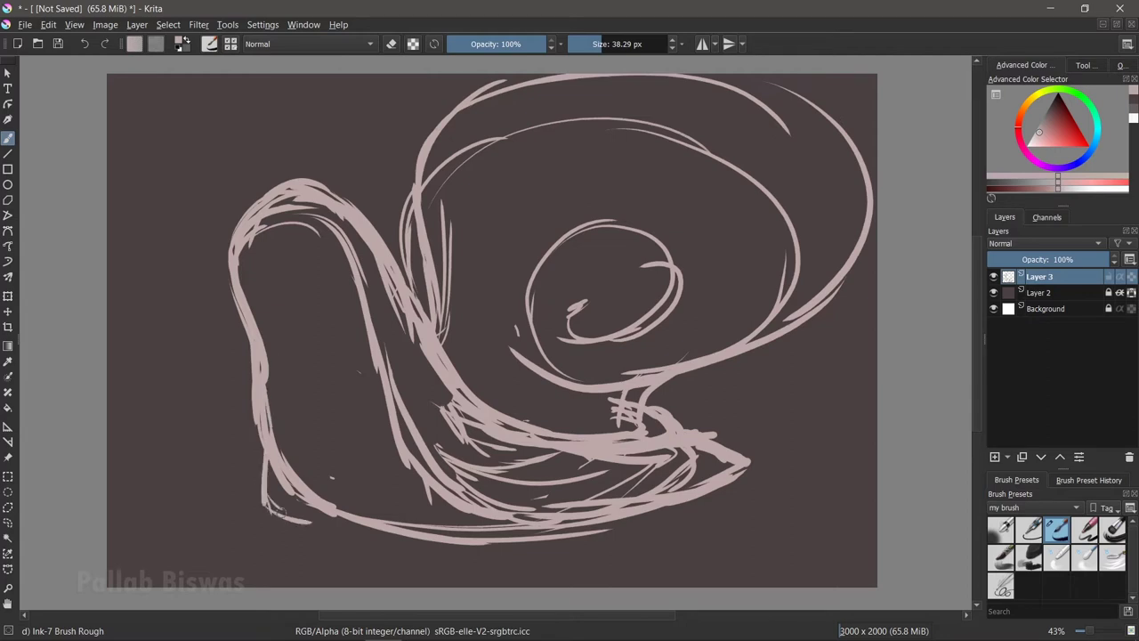
# Step: Thicken the body outline and draw an eye and two eye stalks on the head
pyautogui.moveTo(262, 418); pyautogui.dragTo(392, 534)
pyautogui.moveTo(233, 316); pyautogui.dragTo(360, 302)
pyautogui.moveTo(249, 241); pyautogui.dragTo(321, 267)
pyautogui.moveTo(192, 117); pyautogui.dragTo(258, 204)
pyautogui.moveTo(331, 98); pyautogui.dragTo(316, 183)
# Step: Scale the whole snail drawing down and add heavy new strokes inside the shell
pyautogui.hotkey('ctrl', 't')
pyautogui.moveTo(874, 73); pyautogui.dragTo(739, 187)
pyautogui.press('Return')
pyautogui.moveTo(418, 294); pyautogui.dragTo(645, 142)
pyautogui.moveTo(521, 284)
pyautogui.mouseDown()
pyautogui.moveTo(720, 273)
pyautogui.moveTo(623, 392)
pyautogui.mouseUp()
pyautogui.moveTo(463, 303); pyautogui.dragTo(712, 223)
pyautogui.moveTo(498, 151); pyautogui.dragTo(765, 170)
# Step: Erase most of the shell strokes and redraw bright shell arcs and the spiral
pyautogui.press('e')
pyautogui.moveTo(534, 115)
pyautogui.mouseDown()
pyautogui.moveTo(719, 352)
pyautogui.moveTo(756, 147)
pyautogui.mouseUp()
pyautogui.moveTo(463, 196); pyautogui.dragTo(445, 347)
pyautogui.moveTo(534, 160); pyautogui.dragTo(717, 127)
pyautogui.press('e')
pyautogui.moveTo(428, 267); pyautogui.dragTo(641, 170)
pyautogui.moveTo(485, 192)
pyautogui.mouseDown()
pyautogui.moveTo(605, 201)
pyautogui.moveTo(569, 311)
pyautogui.mouseUp()
pyautogui.moveTo(534, 267); pyautogui.dragTo(707, 441)
# Step: On a new layer with a smaller brush, trace white lines around the head, neck, body and back
pyautogui.press('Insert')
pyautogui.press('[')
pyautogui.moveTo(453, 387); pyautogui.dragTo(447, 332)
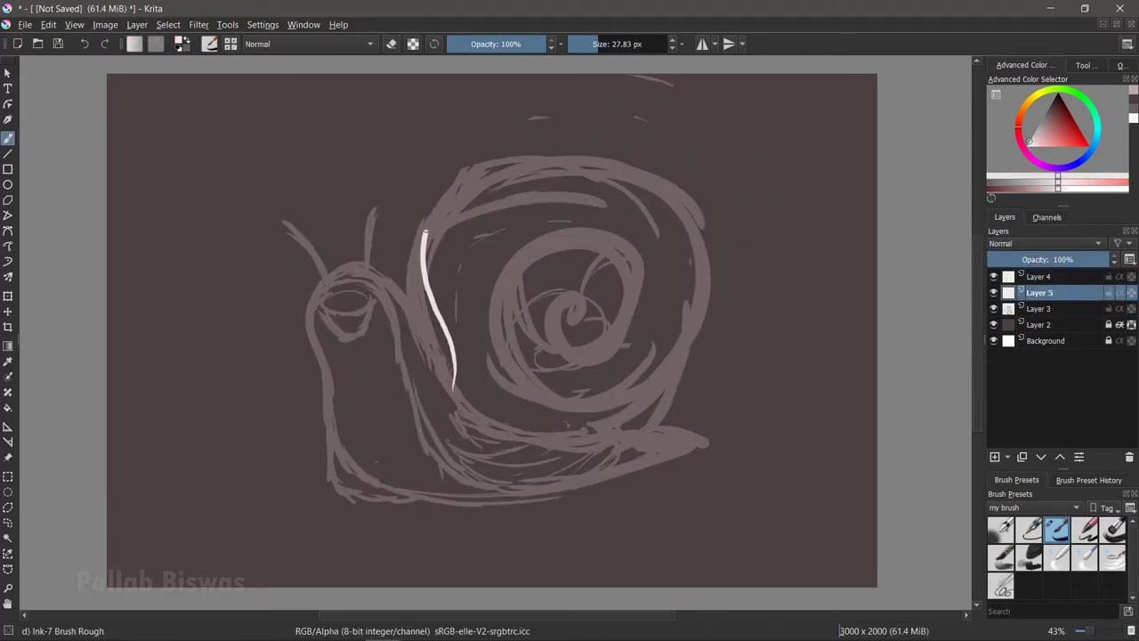
pyautogui.moveTo(345, 266); pyautogui.dragTo(307, 449)
pyautogui.hotkey('ctrl', 'z')
pyautogui.press('[')
pyautogui.press('[')
pyautogui.press('[')
pyautogui.moveTo(382, 267)
pyautogui.mouseDown()
pyautogui.moveTo(322, 485)
pyautogui.moveTo(717, 436)
pyautogui.moveTo(525, 499)
pyautogui.mouseUp()
pyautogui.moveTo(327, 123); pyautogui.dragTo(323, 167)
# Step: Draw the two white eye circles, eye stalks and neck outline
pyautogui.moveTo(227, 162); pyautogui.dragTo(325, 271)
pyautogui.moveTo(338, 169)
pyautogui.mouseDown()
pyautogui.moveTo(349, 263)
pyautogui.moveTo(503, 414)
pyautogui.mouseUp()
pyautogui.moveTo(428, 316); pyautogui.dragTo(454, 396)
pyautogui.moveTo(449, 347)
pyautogui.mouseDown()
pyautogui.moveTo(445, 235)
pyautogui.moveTo(632, 383)
pyautogui.mouseUp()
pyautogui.hotkey('ctrl', 'z')
pyautogui.hotkey('ctrl', 'z')
pyautogui.hotkey('ctrl', 'z')
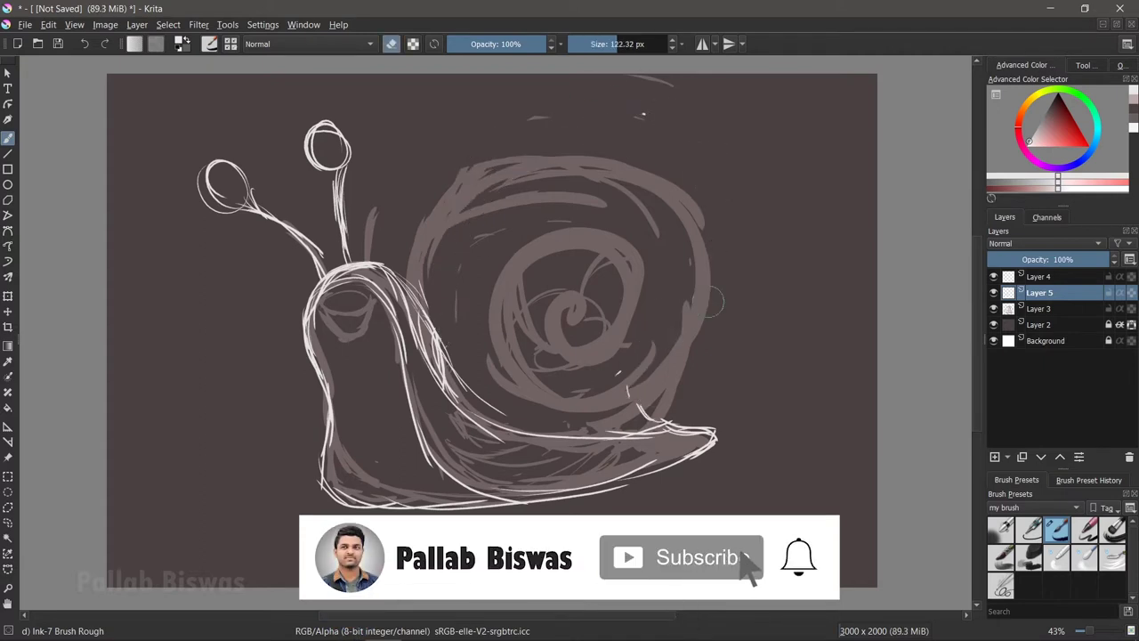
# Step: Draw the white outer shell arc, neck lines, lower shell line and inner spiral
pyautogui.moveTo(423, 303); pyautogui.dragTo(703, 250)
pyautogui.moveTo(436, 329)
pyautogui.mouseDown()
pyautogui.moveTo(476, 418)
pyautogui.moveTo(658, 450)
pyautogui.mouseUp()
pyautogui.moveTo(534, 281); pyautogui.dragTo(650, 364)
pyautogui.moveTo(614, 285); pyautogui.dragTo(623, 374)
pyautogui.moveTo(690, 218); pyautogui.dragTo(703, 418)
pyautogui.hotkey('ctrl', 'z')
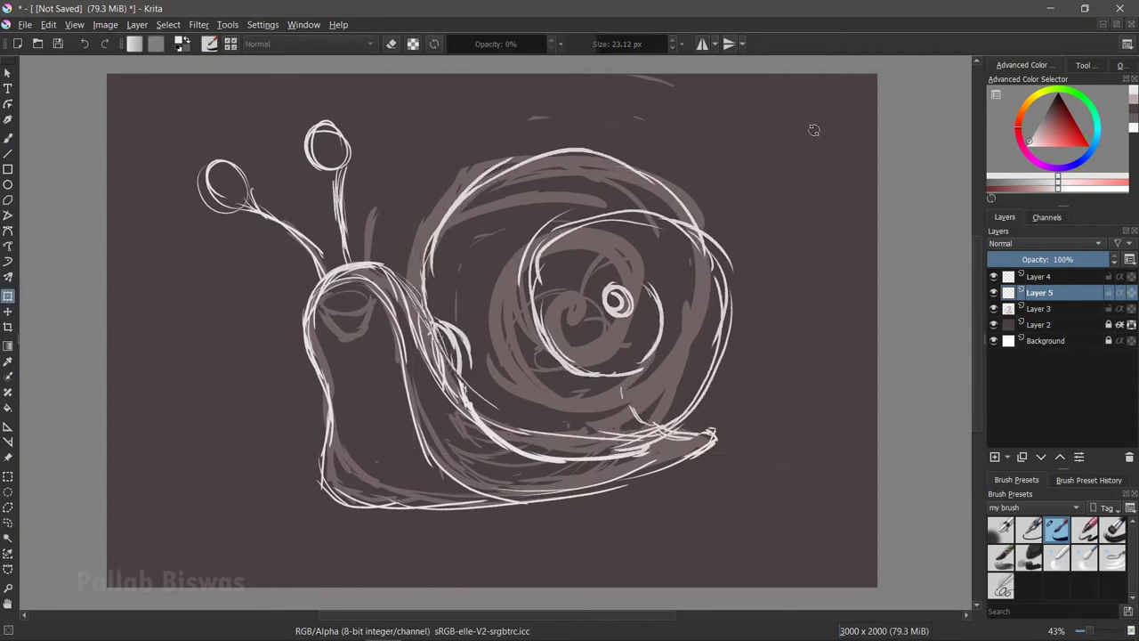
# Step: Redraw the outer shell arcs and spiral and add long lines along the bottom
pyautogui.moveTo(436, 293); pyautogui.dragTo(725, 294)
pyautogui.moveTo(534, 285); pyautogui.dragTo(650, 374)
pyautogui.moveTo(534, 462); pyautogui.dragTo(752, 448)
pyautogui.moveTo(498, 498); pyautogui.dragTo(763, 476)
# Step: Delete the old grey sketch layer and thicken the white shell, spiral and body lines
pyautogui.hotkey('shift', 'Delete')
pyautogui.moveTo(569, 213); pyautogui.dragTo(726, 374)
pyautogui.moveTo(649, 498); pyautogui.dragTo(764, 477)
pyautogui.moveTo(320, 364)
pyautogui.mouseDown()
pyautogui.moveTo(331, 503)
pyautogui.moveTo(668, 516)
pyautogui.mouseUp()
# Step: Move and skew the head and eye stalks up-left
pyautogui.hotkey('ctrl', 't')
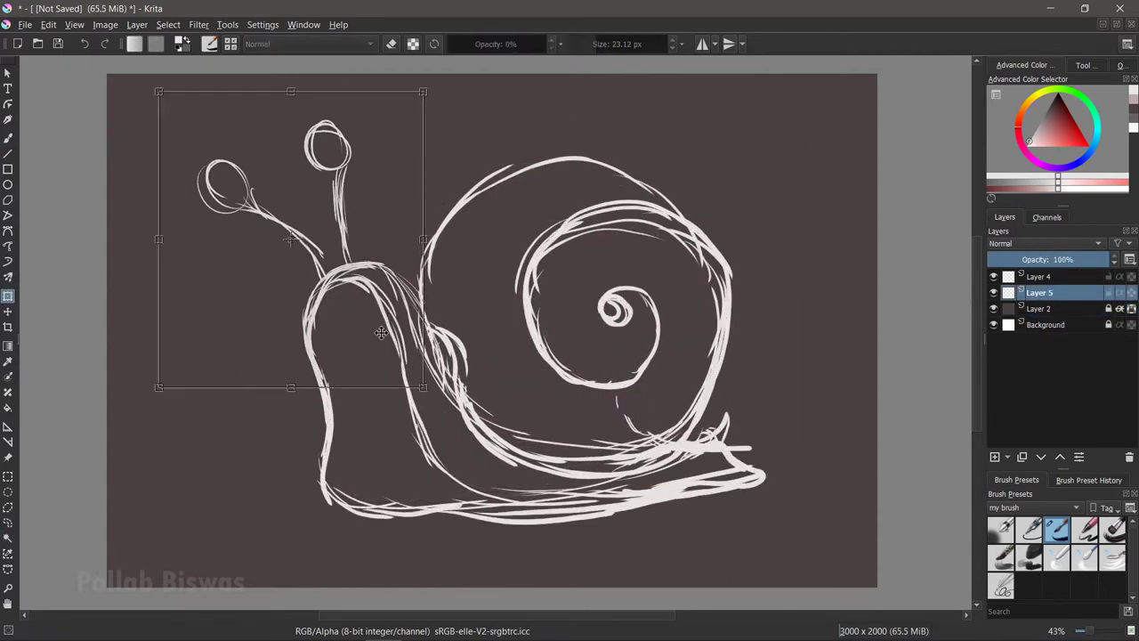
pyautogui.moveTo(376, 326); pyautogui.dragTo(364, 267)
pyautogui.press('Return')
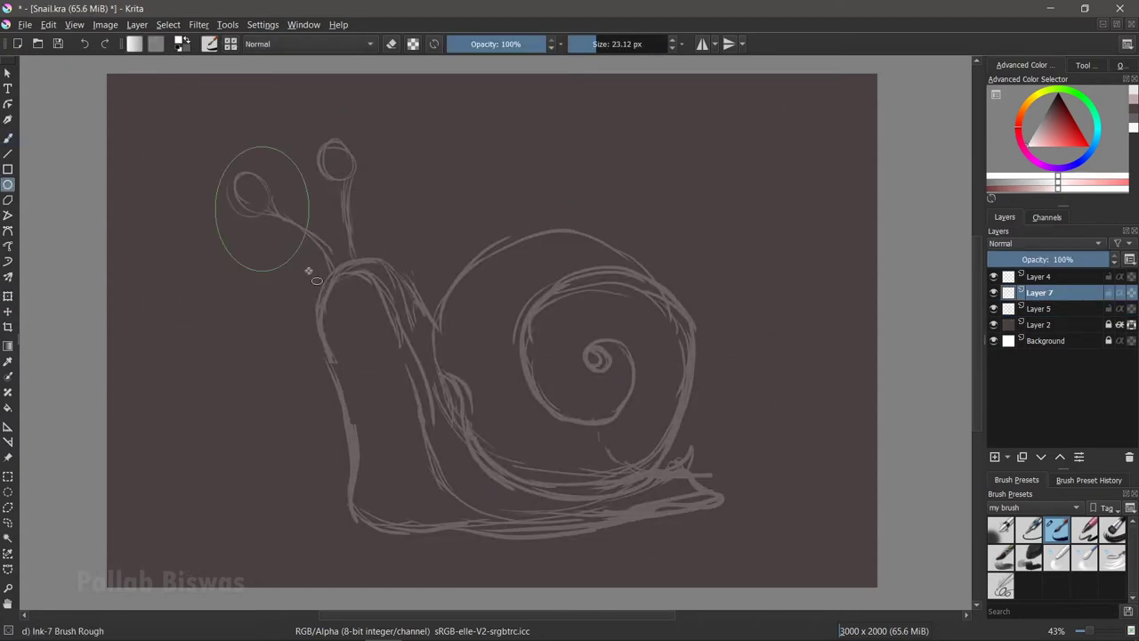
# Step: Draw a white filled ellipse for an eye and enlarge it
pyautogui.moveTo(308, 271); pyautogui.dragTo(306, 274)
pyautogui.moveTo(208, 145); pyautogui.dragTo(187, 125)
pyautogui.press('b')
pyautogui.moveTo(214, 178); pyautogui.dragTo(227, 262)
pyautogui.moveTo(267, 222); pyautogui.dragTo(250, 149)
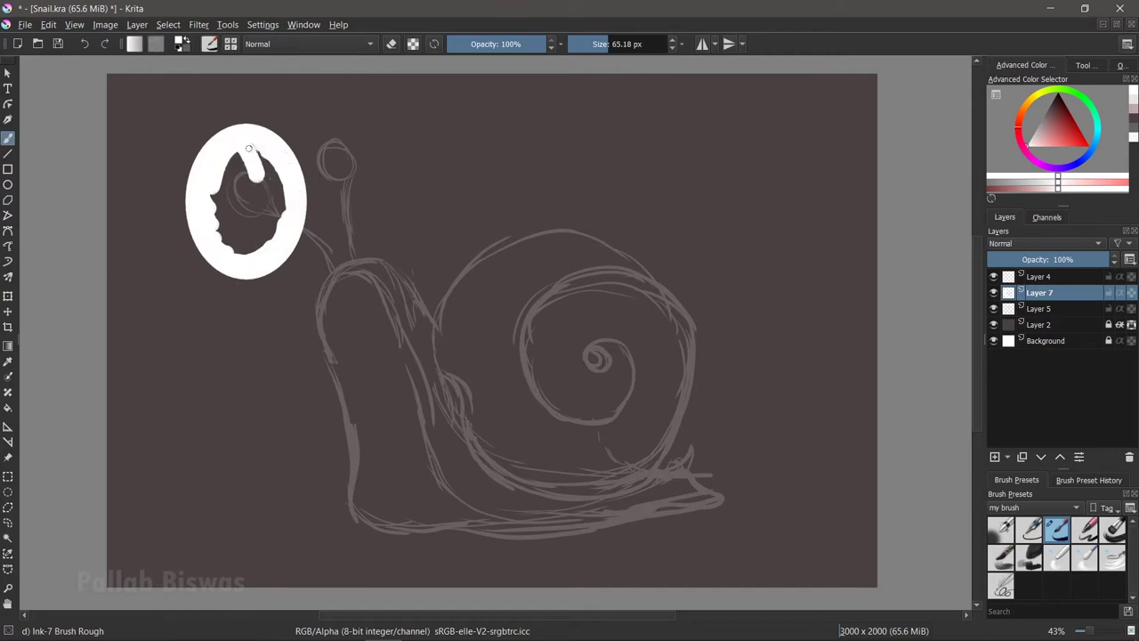
pyautogui.hotkey('ctrl', 'z')
# Step: Shrink and tilt the white eye ellipse, and fill the shell solid red
pyautogui.hotkey('ctrl', 't')
pyautogui.moveTo(306, 280)
pyautogui.mouseDown()
pyautogui.moveTo(267, 218)
pyautogui.moveTo(297, 207)
pyautogui.mouseUp()
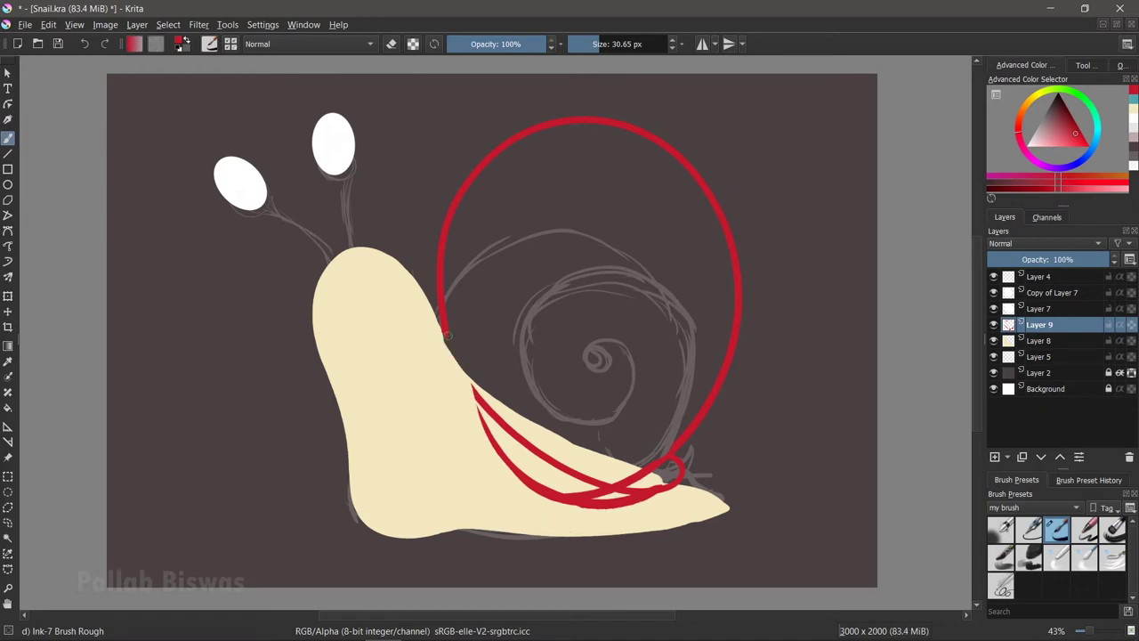
pyautogui.moveTo(596, 151)
pyautogui.mouseDown()
pyautogui.moveTo(661, 173)
pyautogui.moveTo(473, 323)
pyautogui.moveTo(618, 223)
pyautogui.moveTo(553, 422)
pyautogui.mouseUp()
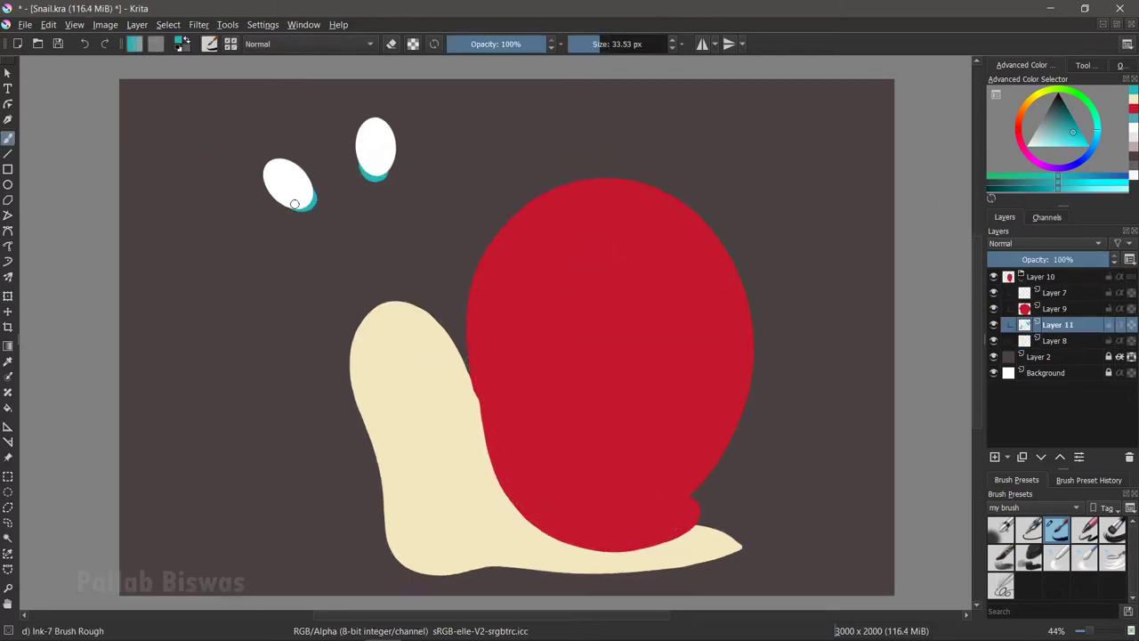
# Step: Paint teal stalks under both white eyes, then add a new layer above the cream body layer
pyautogui.moveTo(375, 182); pyautogui.dragTo(381, 365)
pyautogui.moveTo(377, 184); pyautogui.dragTo(392, 356)
pyautogui.moveTo(307, 214); pyautogui.dragTo(370, 369)
pyautogui.moveTo(316, 209); pyautogui.dragTo(373, 360)
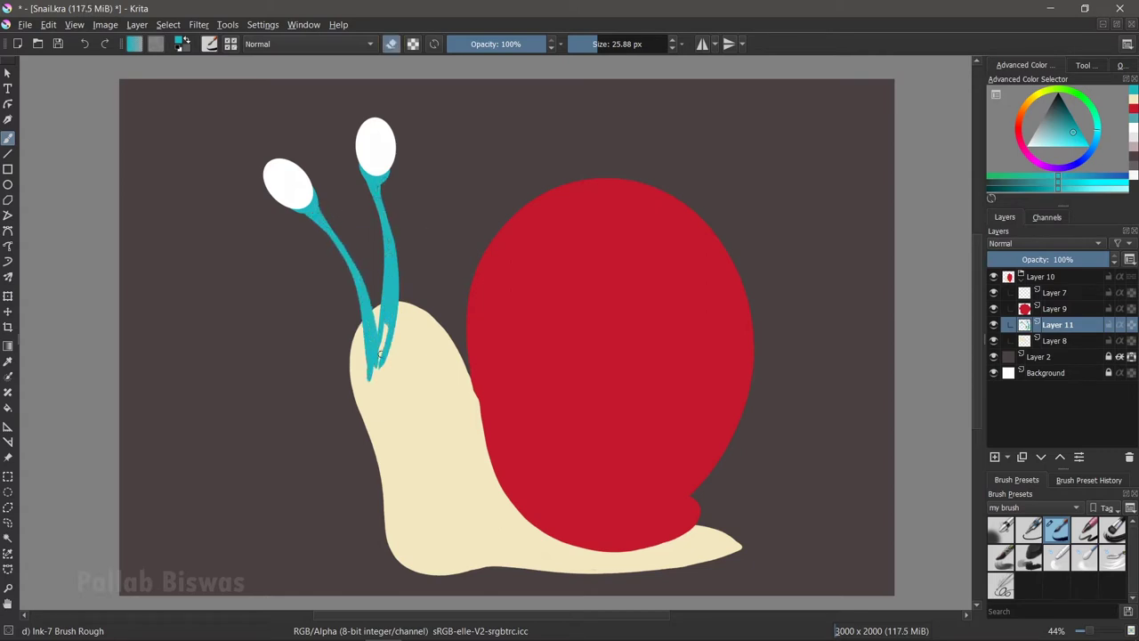
pyautogui.moveTo(384, 251); pyautogui.dragTo(363, 396)
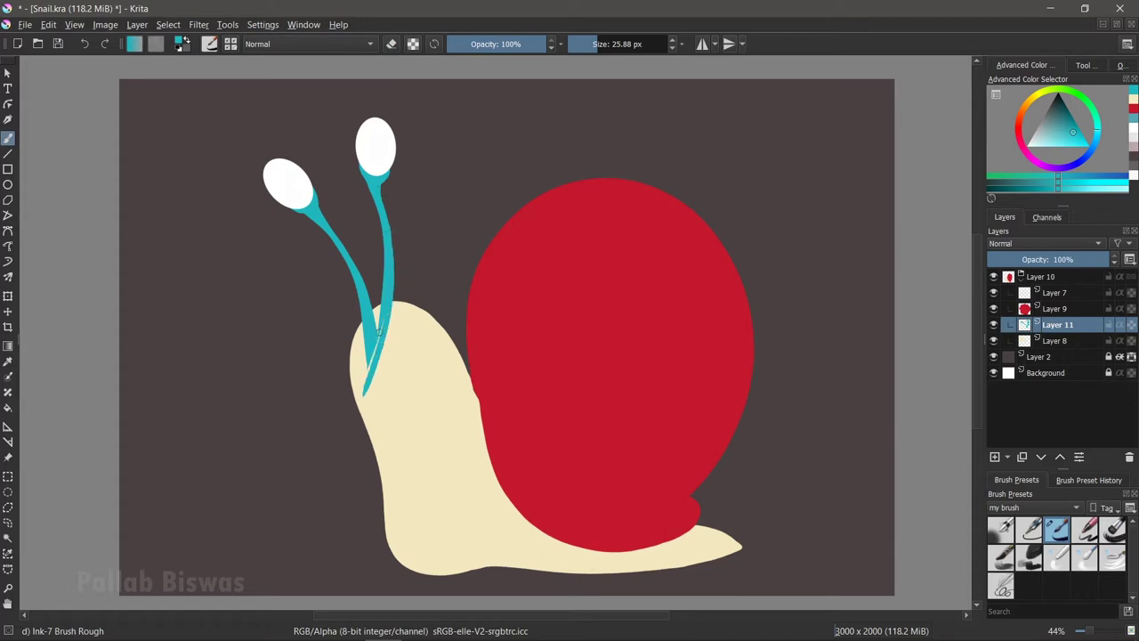
pyautogui.hotkey('ctrl', 'z')
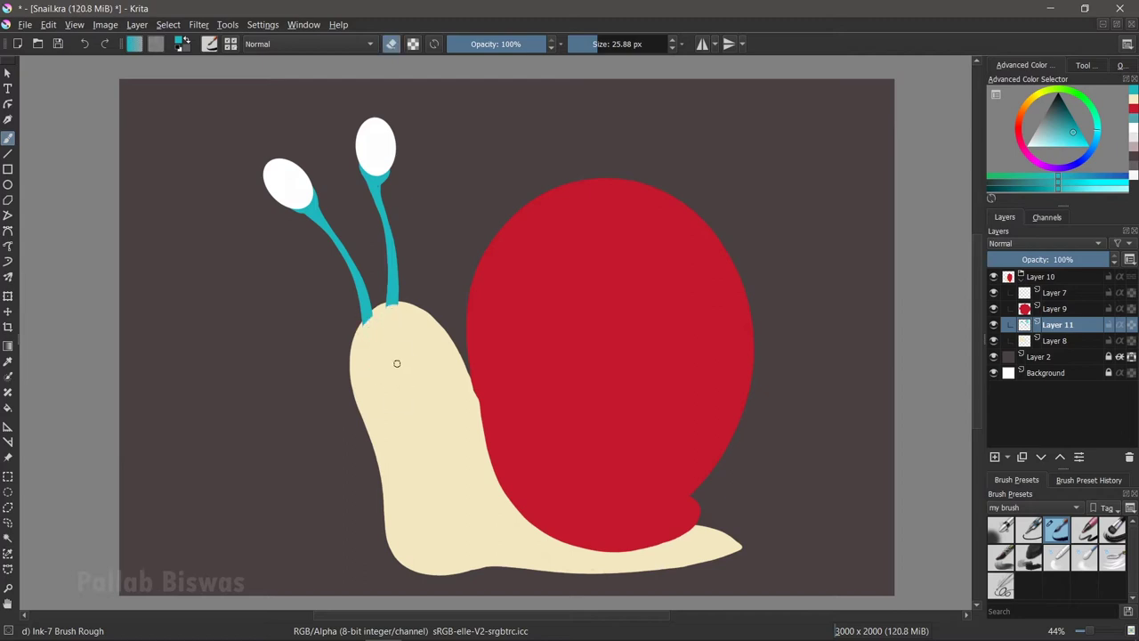
pyautogui.click(1059, 341)
pyautogui.click(995, 457)
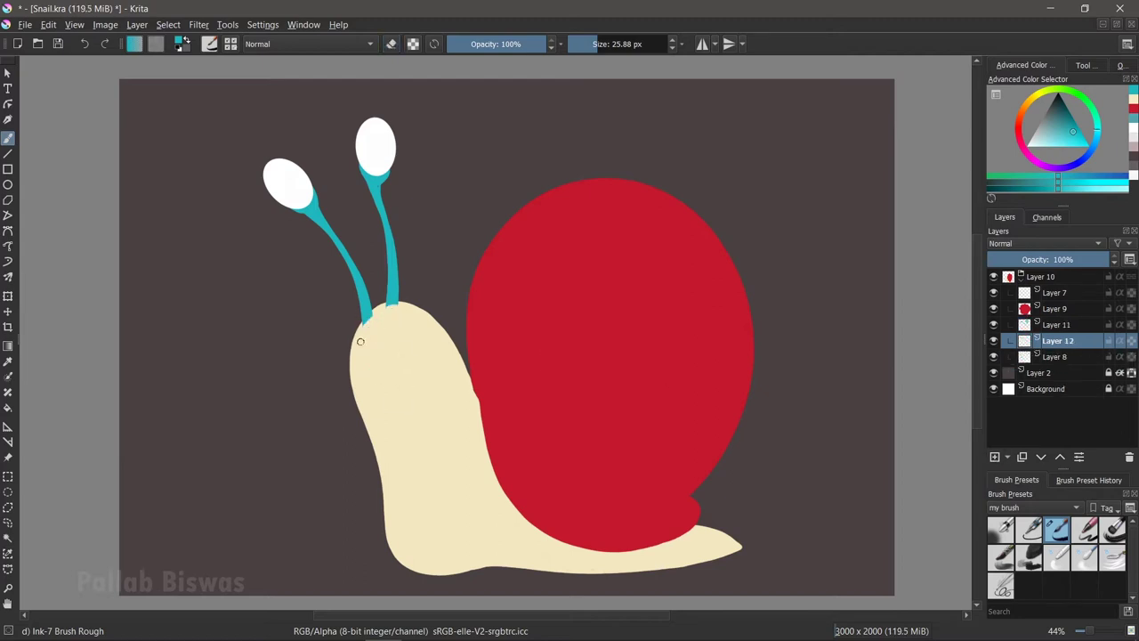
# Step: Paint teal over the head, neck and foot, then glaze lighter red on the shell's left side
pyautogui.moveTo(362, 335); pyautogui.dragTo(511, 577)
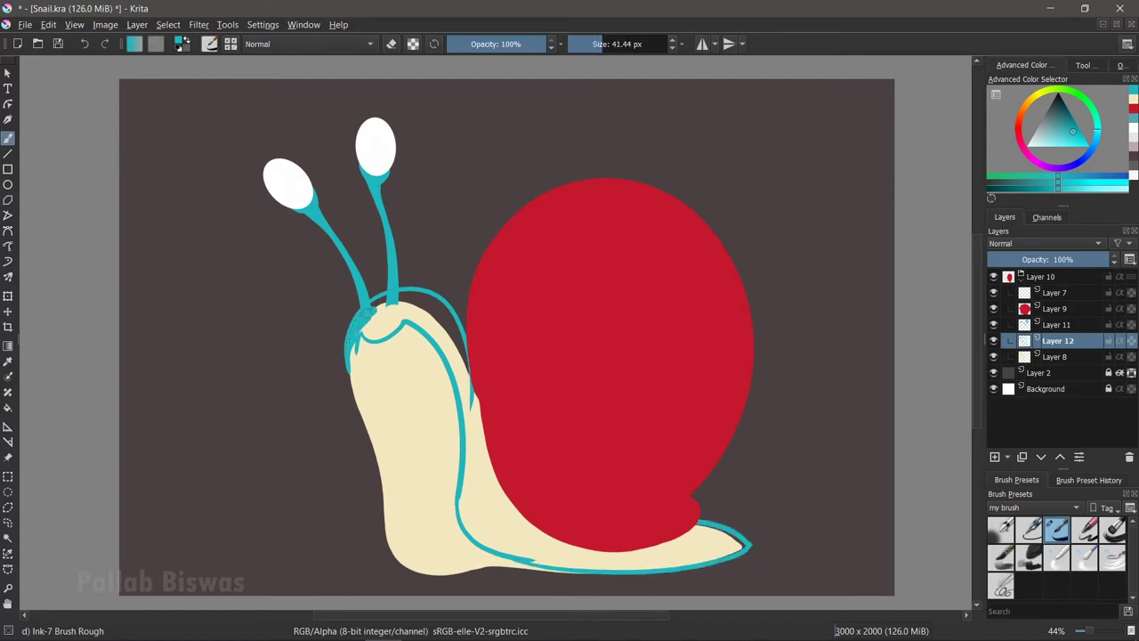
pyautogui.moveTo(452, 337); pyautogui.dragTo(378, 316)
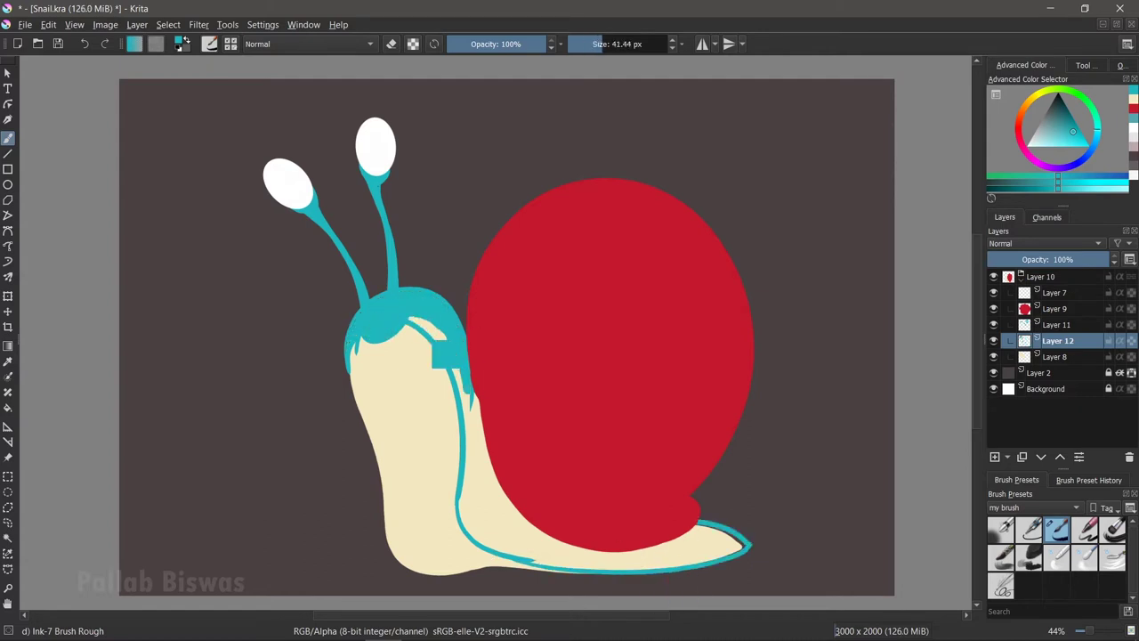
pyautogui.moveTo(478, 440); pyautogui.dragTo(462, 498)
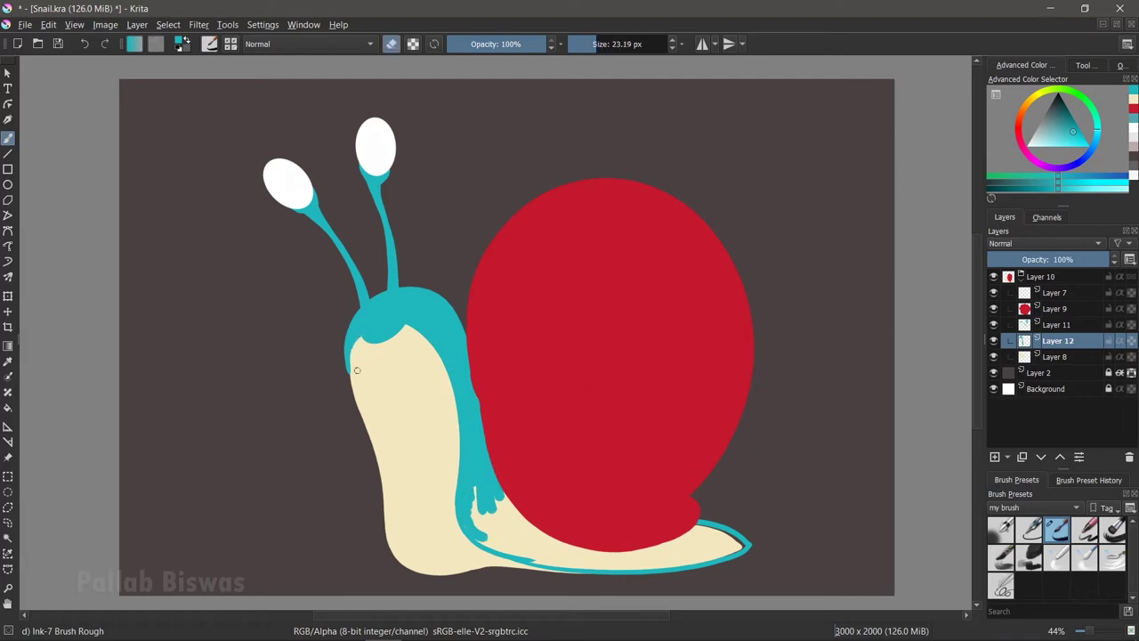
pyautogui.press('e')
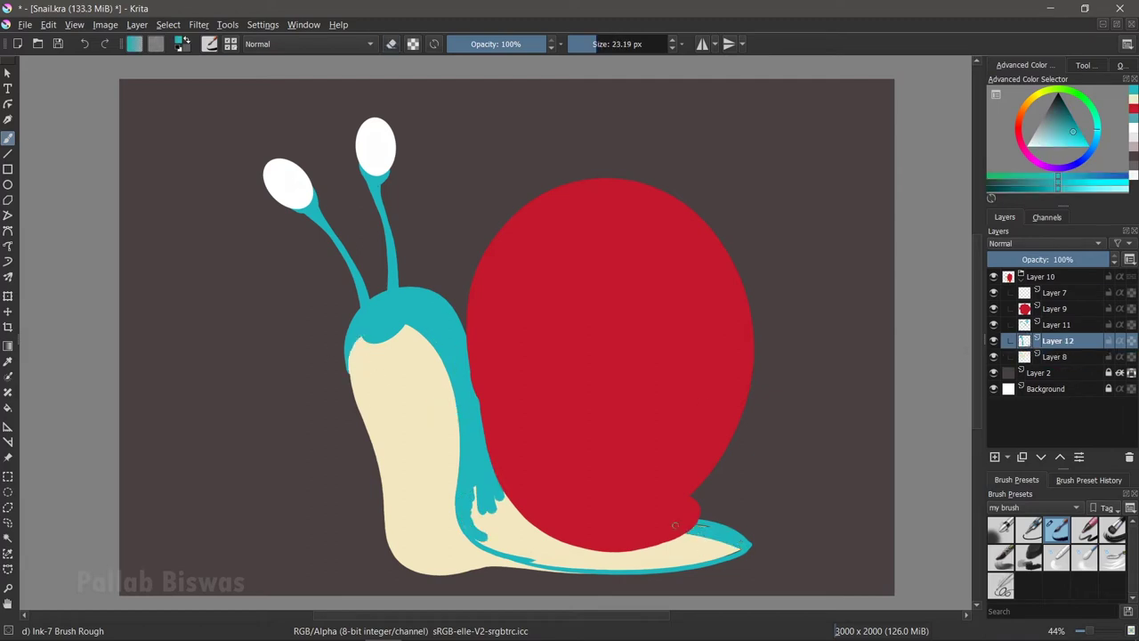
pyautogui.moveTo(476, 530)
pyautogui.mouseDown()
pyautogui.moveTo(623, 559)
pyautogui.moveTo(508, 531)
pyautogui.mouseUp()
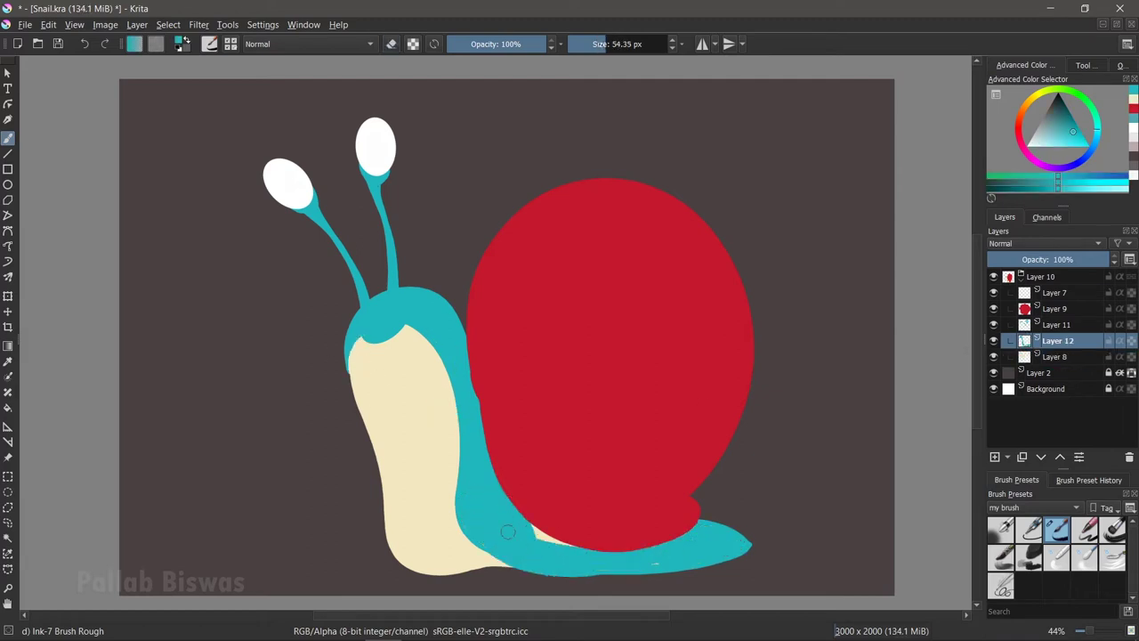
pyautogui.click(1051, 357)
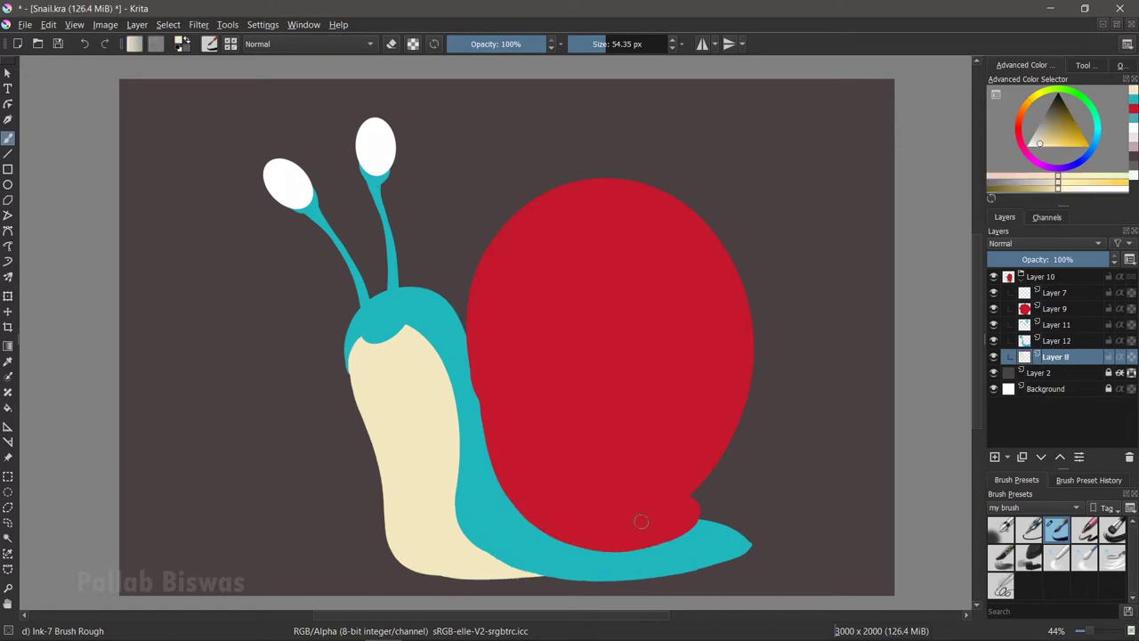
pyautogui.moveTo(525, 204); pyautogui.dragTo(512, 410)
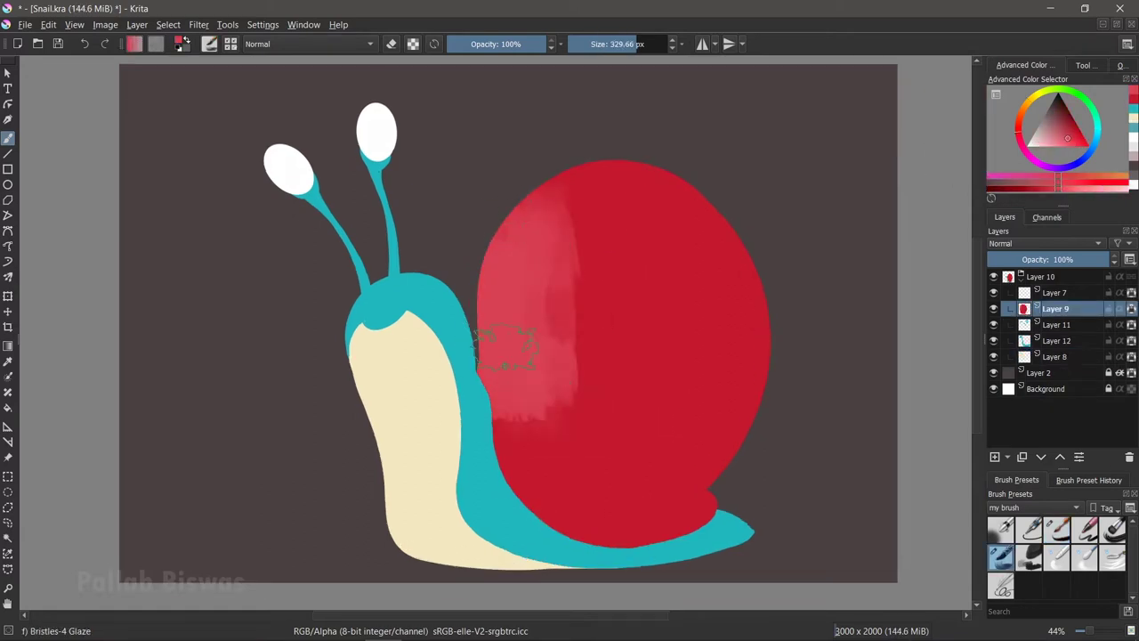
# Step: Glaze lighter coral along the shell's edges and darker red down its centre
pyautogui.moveTo(570, 169); pyautogui.dragTo(538, 233)
pyautogui.moveTo(738, 191); pyautogui.dragTo(761, 427)
pyautogui.click(1063, 136)
pyautogui.moveTo(641, 231)
pyautogui.mouseDown()
pyautogui.moveTo(677, 428)
pyautogui.moveTo(623, 525)
pyautogui.mouseUp()
pyautogui.click(1059, 131)
pyautogui.moveTo(659, 169); pyautogui.dragTo(623, 485)
pyautogui.moveTo(579, 205)
pyautogui.mouseDown()
pyautogui.moveTo(570, 463)
pyautogui.moveTo(542, 423)
pyautogui.mouseUp()
pyautogui.moveTo(721, 205); pyautogui.dragTo(712, 480)
pyautogui.click(1065, 143)
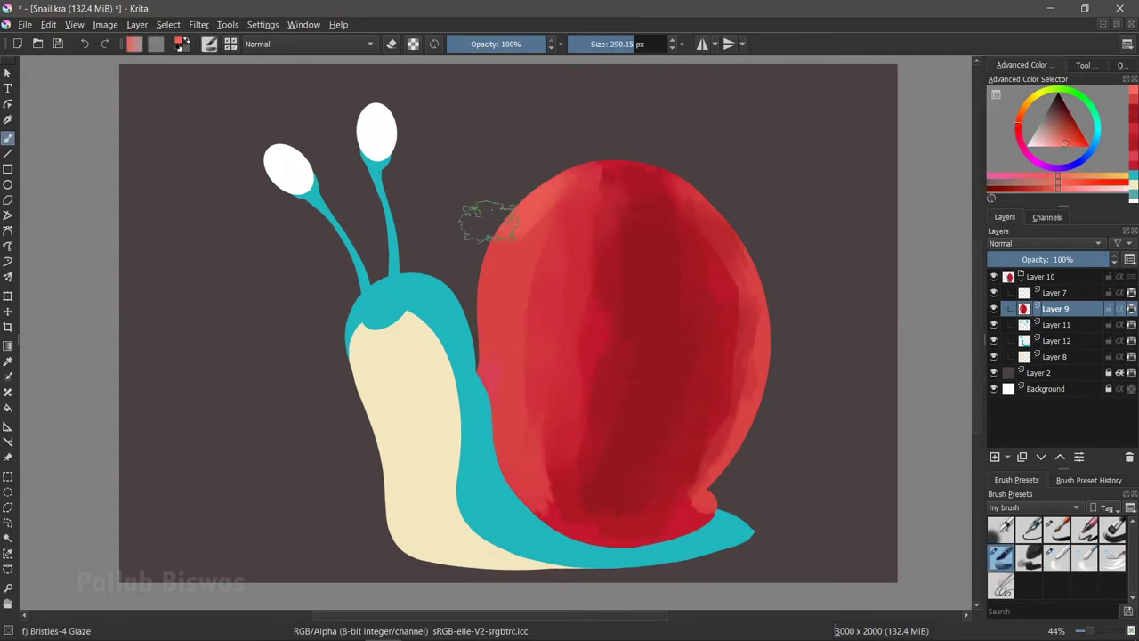
pyautogui.moveTo(712, 191); pyautogui.dragTo(757, 471)
# Step: Blend the coral streaks into the red shell, especially its right and lower-right areas
pyautogui.press('/')
pyautogui.moveTo(578, 174)
pyautogui.mouseDown()
pyautogui.moveTo(694, 195)
pyautogui.moveTo(738, 374)
pyautogui.mouseUp()
pyautogui.moveTo(703, 205)
pyautogui.mouseDown()
pyautogui.moveTo(752, 356)
pyautogui.moveTo(721, 463)
pyautogui.mouseUp()
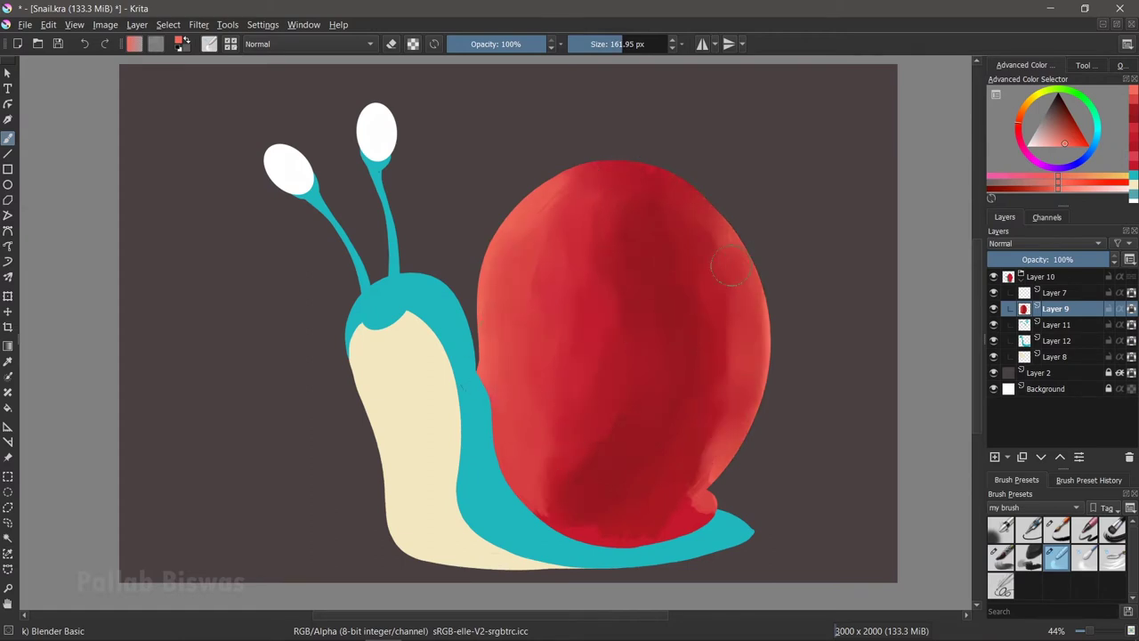
pyautogui.moveTo(752, 285); pyautogui.dragTo(761, 374)
pyautogui.moveTo(743, 258)
pyautogui.mouseDown()
pyautogui.moveTo(724, 490)
pyautogui.moveTo(673, 394)
pyautogui.mouseUp()
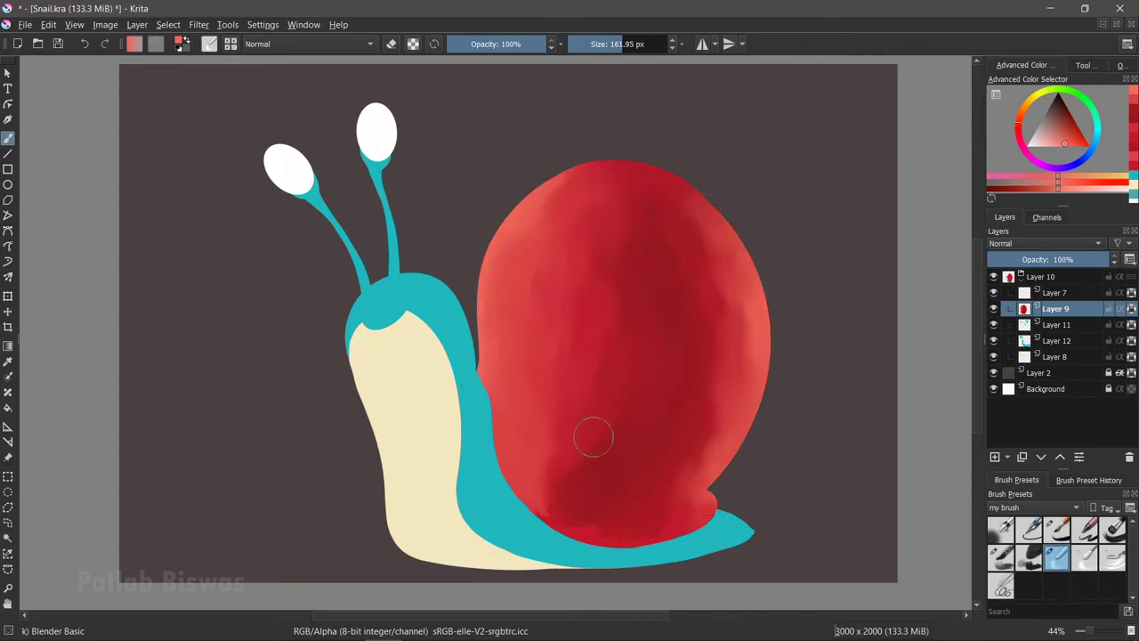
# Step: On the teal body layer, glaze light cyan and darker teal over the snail's body
pyautogui.click(1057, 341)
pyautogui.click(1000, 557)
pyautogui.click(1096, 131)
pyautogui.moveTo(365, 303)
pyautogui.mouseDown()
pyautogui.moveTo(410, 338)
pyautogui.moveTo(498, 525)
pyautogui.mouseUp()
pyautogui.click(1077, 171)
pyautogui.moveTo(445, 253)
pyautogui.mouseDown()
pyautogui.moveTo(498, 525)
pyautogui.moveTo(747, 534)
pyautogui.mouseUp()
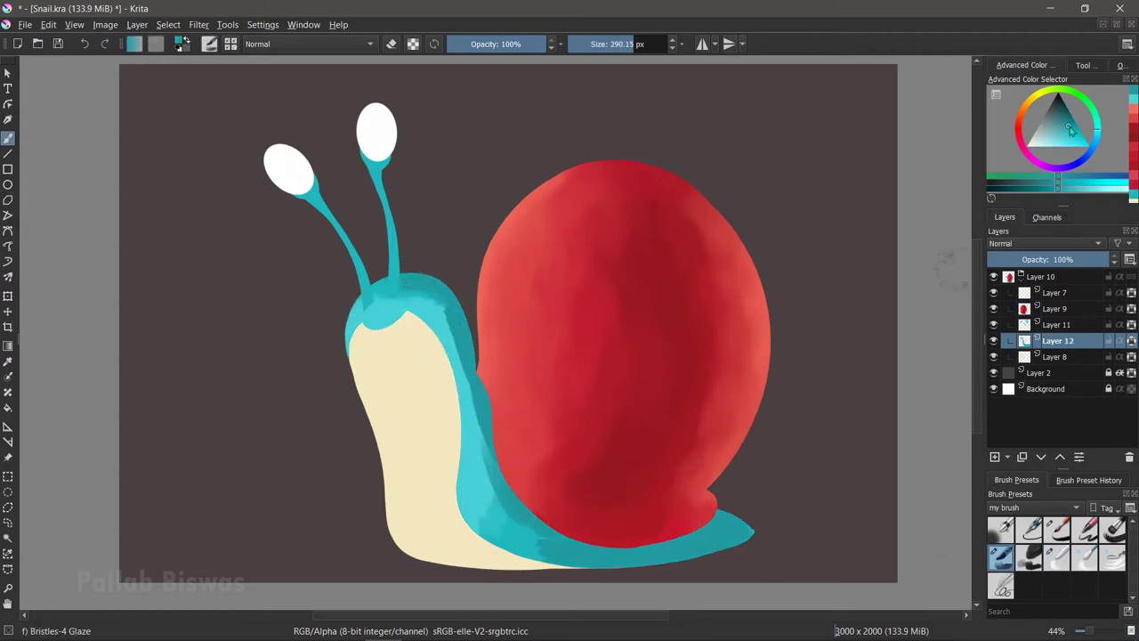
# Step: Glaze darker teal over the blue body with Bristles-4 Glaze and blend the strokes
pyautogui.moveTo(383, 267); pyautogui.dragTo(445, 347)
pyautogui.moveTo(517, 499); pyautogui.dragTo(712, 552)
pyautogui.click(1069, 142)
pyautogui.moveTo(400, 338); pyautogui.dragTo(485, 534)
pyautogui.press('/')
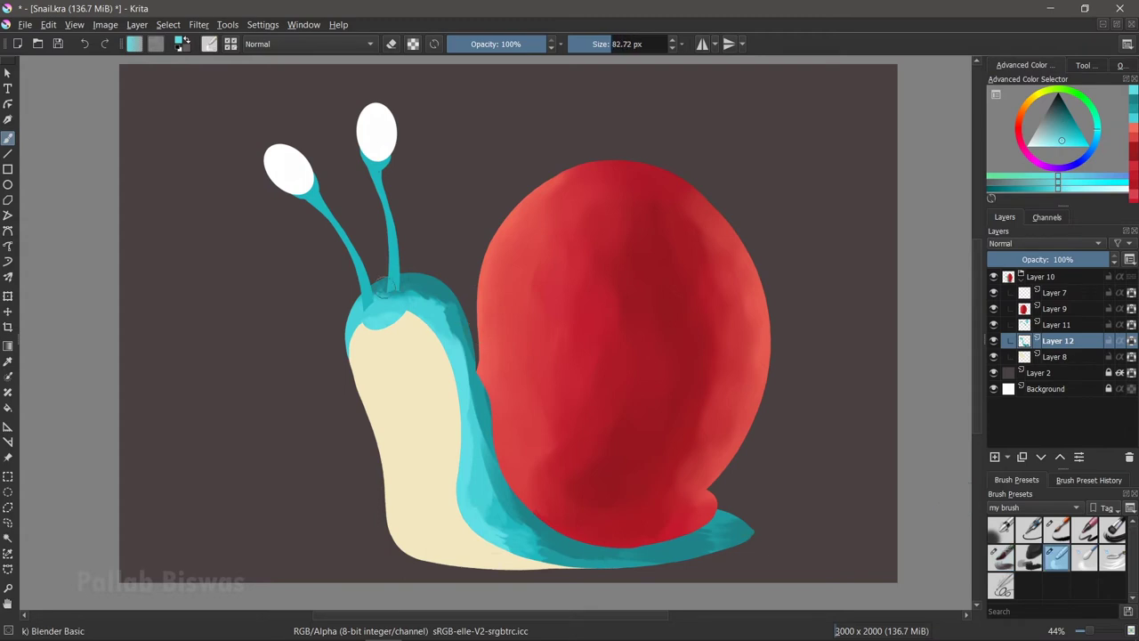
pyautogui.press('/')
pyautogui.press('/')
# Step: Add dark teal shading along the neck and body, blended smooth with Blender Basic
pyautogui.moveTo(459, 329); pyautogui.dragTo(475, 421)
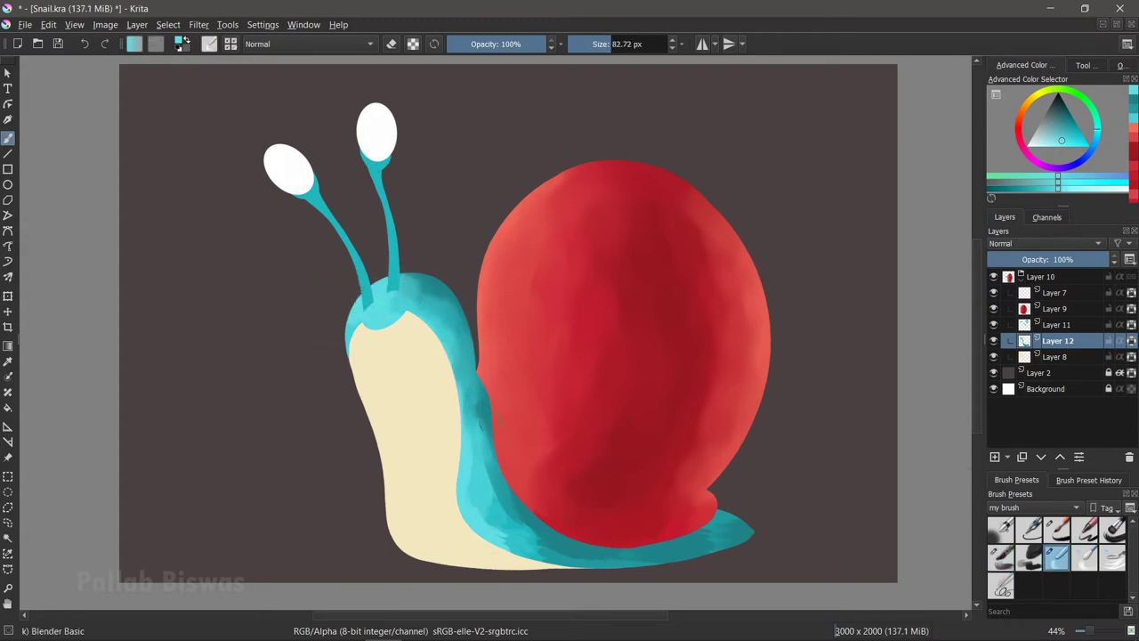
pyautogui.click(1069, 117)
pyautogui.press('/')
pyautogui.moveTo(463, 329)
pyautogui.mouseDown()
pyautogui.moveTo(485, 449)
pyautogui.moveTo(739, 499)
pyautogui.moveTo(493, 485)
pyautogui.mouseUp()
pyautogui.press('/')
pyautogui.moveTo(463, 449)
pyautogui.mouseDown()
pyautogui.moveTo(516, 548)
pyautogui.moveTo(585, 541)
pyautogui.mouseUp()
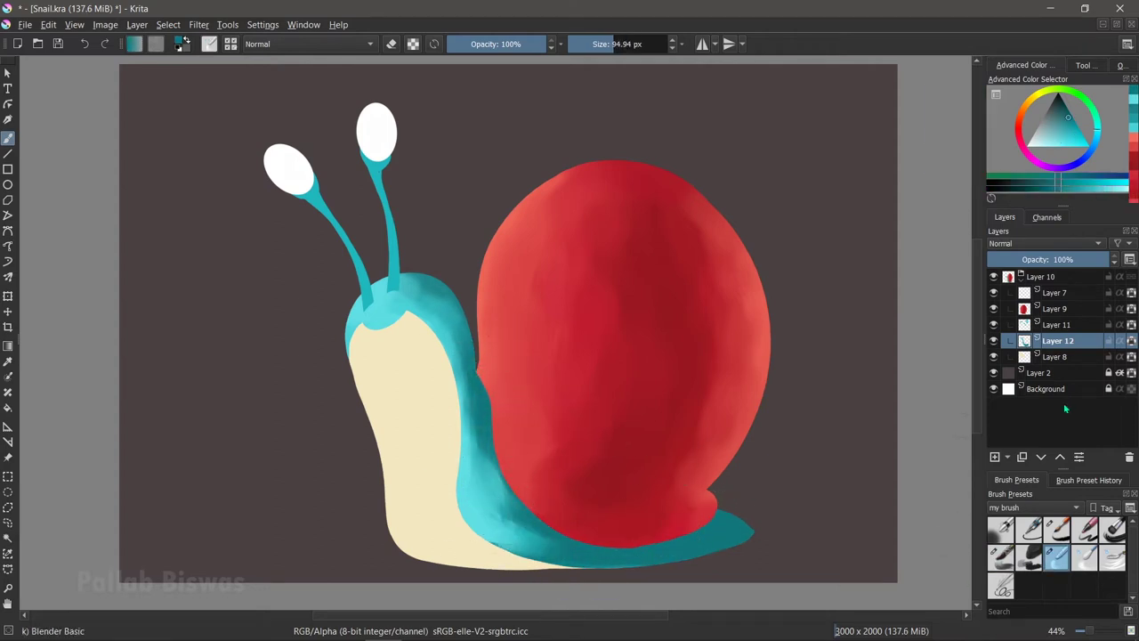
# Step: Deepen the shell's lower-left with red glaze on Layer 9
pyautogui.click(1055, 307)
pyautogui.keyDown('ctrl'); pyautogui.click(763, 470); pyautogui.keyUp('ctrl')
pyautogui.moveTo(503, 387)
pyautogui.mouseDown()
pyautogui.moveTo(572, 501)
pyautogui.moveTo(516, 408)
pyautogui.moveTo(523, 374)
pyautogui.mouseUp()
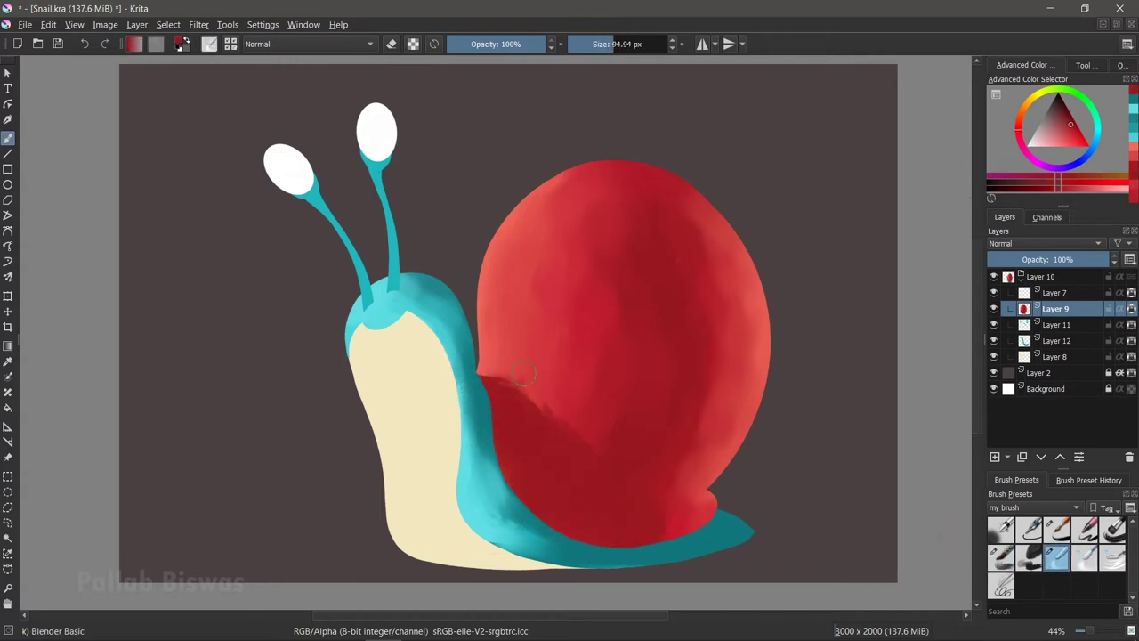
pyautogui.keyDown('ctrl'); pyautogui.click(555, 489); pyautogui.keyUp('ctrl')
pyautogui.press('/')
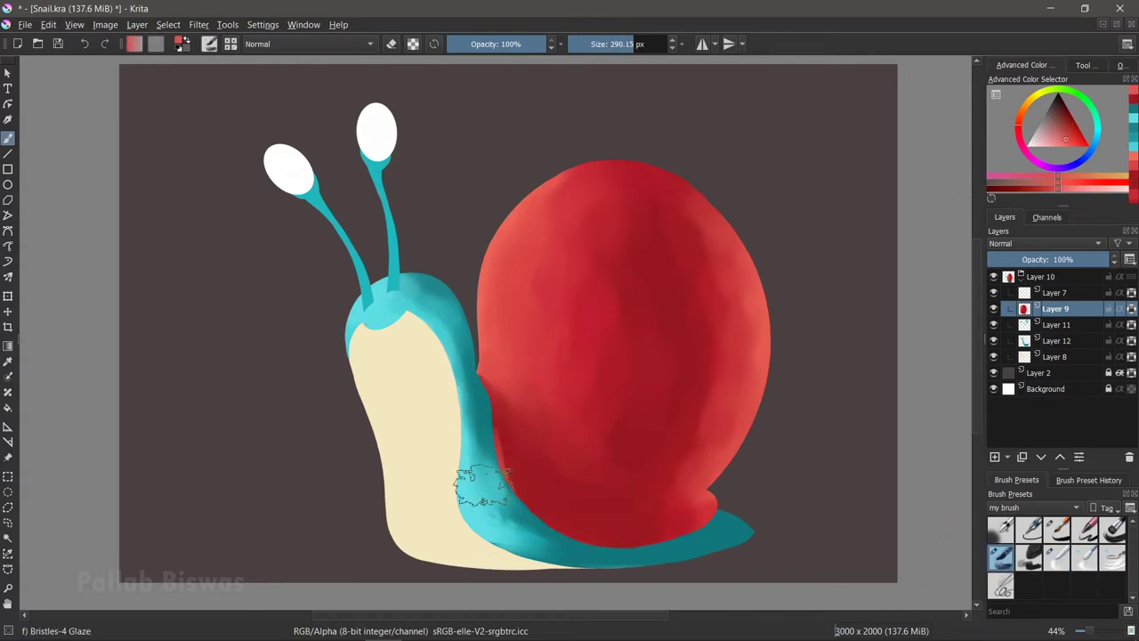
pyautogui.moveTo(480, 485); pyautogui.dragTo(569, 534)
pyautogui.press('/')
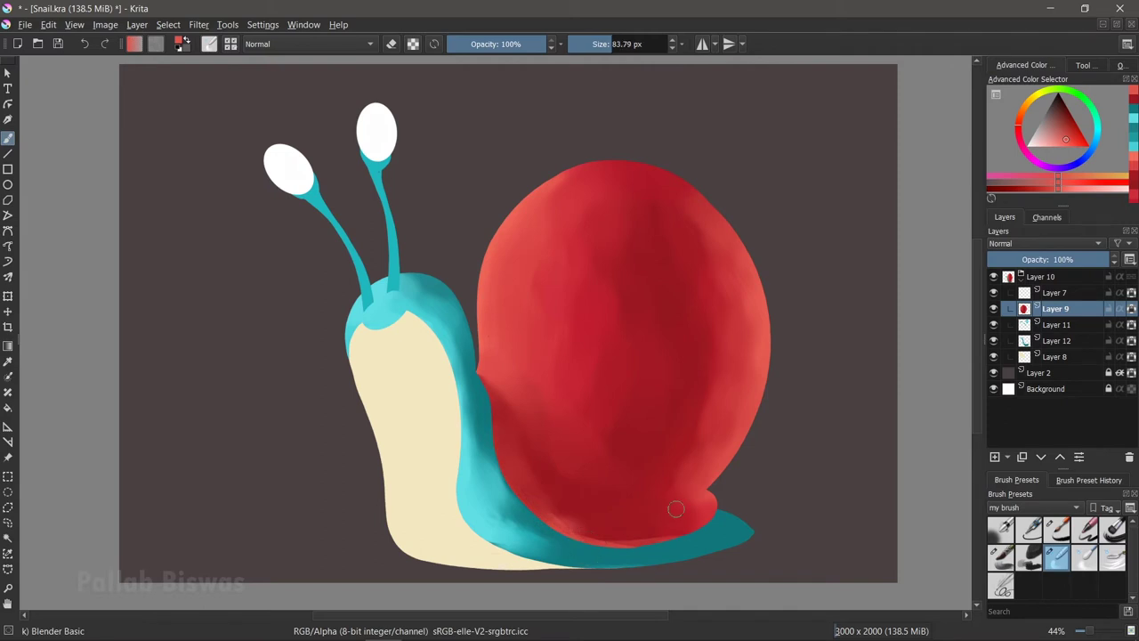
# Step: Glaze cream and tan shading on the underside on Layer 8 and blend it smooth
pyautogui.click(1056, 356)
pyautogui.keyDown('ctrl'); pyautogui.click(392, 419); pyautogui.keyUp('ctrl')
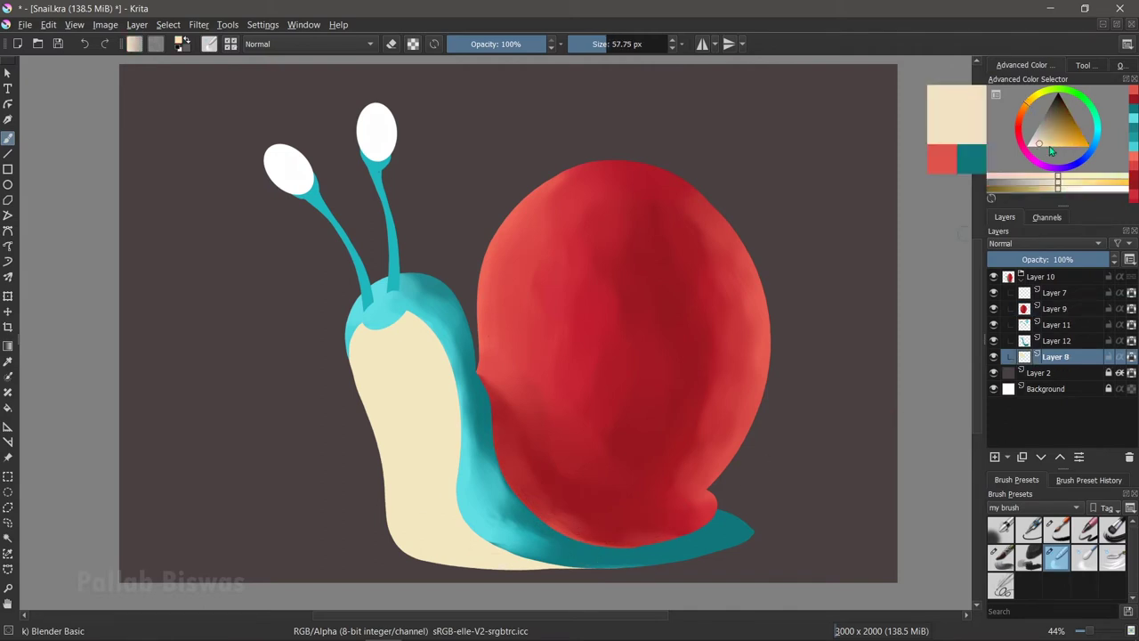
pyautogui.press('/')
pyautogui.moveTo(394, 534); pyautogui.dragTo(376, 459)
pyautogui.keyDown('ctrl'); pyautogui.click(401, 480); pyautogui.keyUp('ctrl')
pyautogui.press('/')
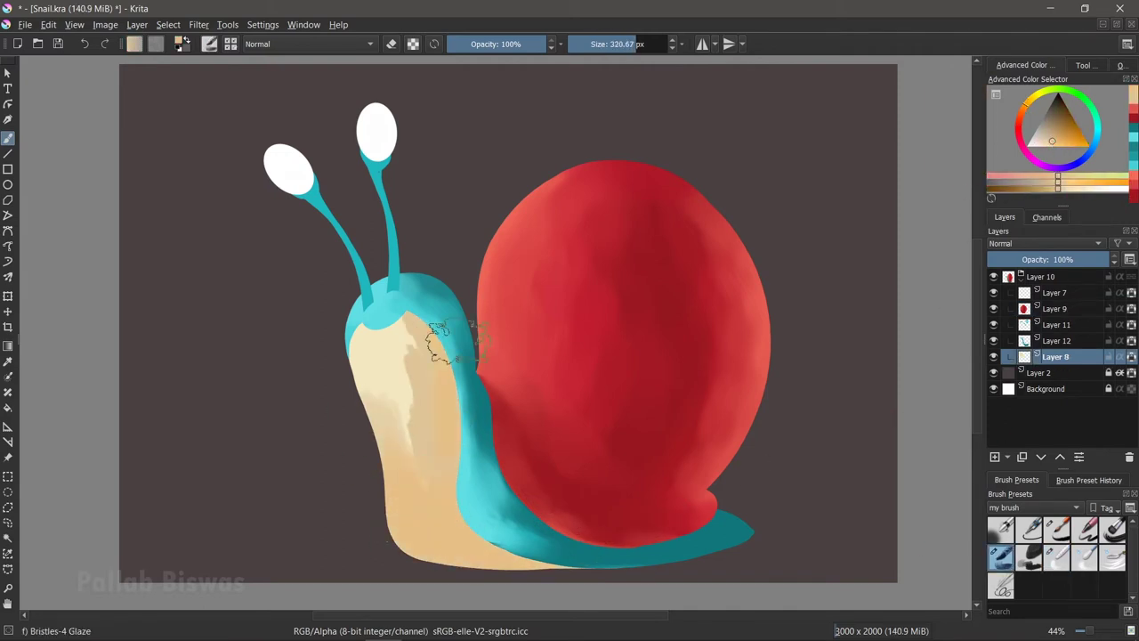
pyautogui.moveTo(401, 391); pyautogui.dragTo(419, 542)
pyautogui.moveTo(412, 464)
pyautogui.mouseDown()
pyautogui.moveTo(419, 356)
pyautogui.moveTo(436, 338)
pyautogui.mouseUp()
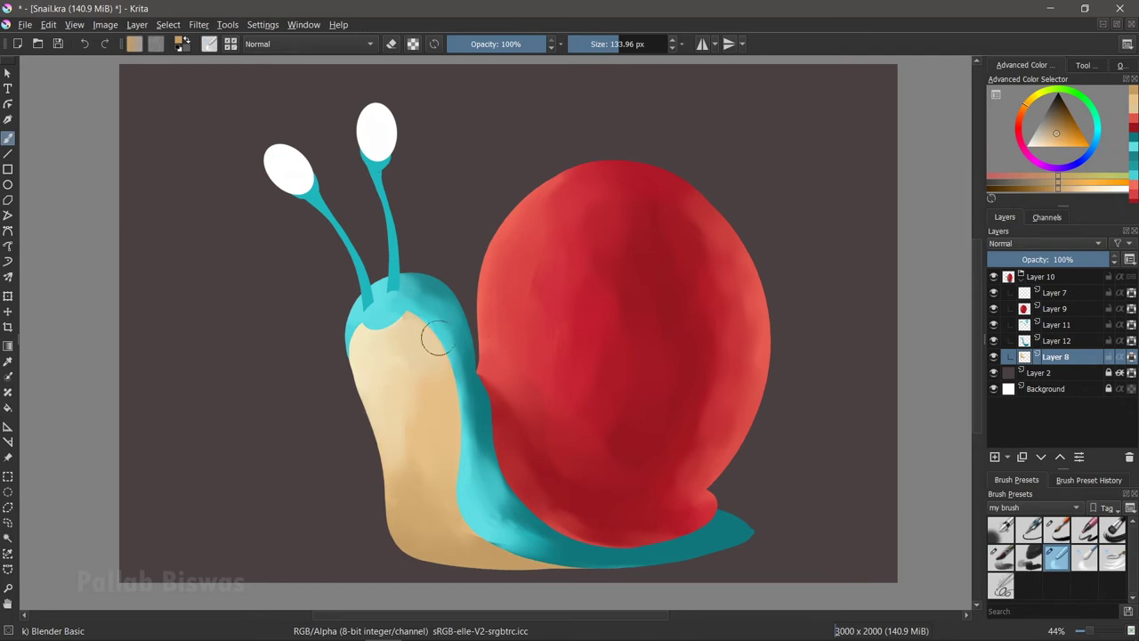
pyautogui.click(1054, 292)
pyautogui.click(1001, 529)
pyautogui.keyDown('ctrl'); pyautogui.click(389, 213); pyautogui.keyUp('ctrl')
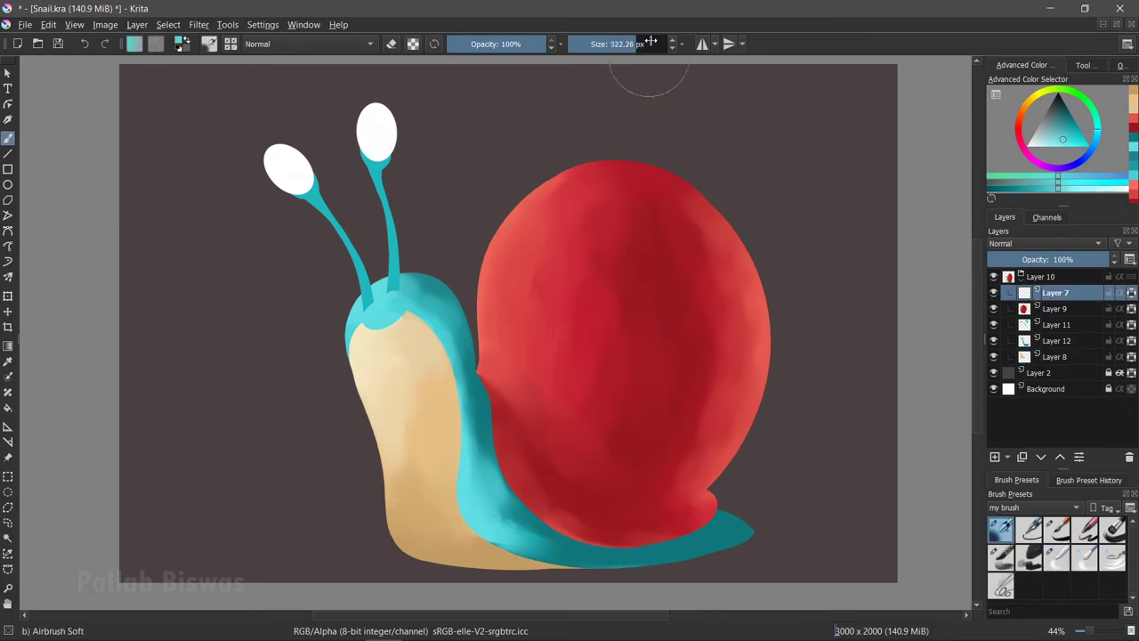
# Step: Airbrush soft cyan then white shading over both eyeballs, then add Layer 13
pyautogui.keyDown('ctrl'); pyautogui.click(383, 124); pyautogui.keyUp('ctrl')
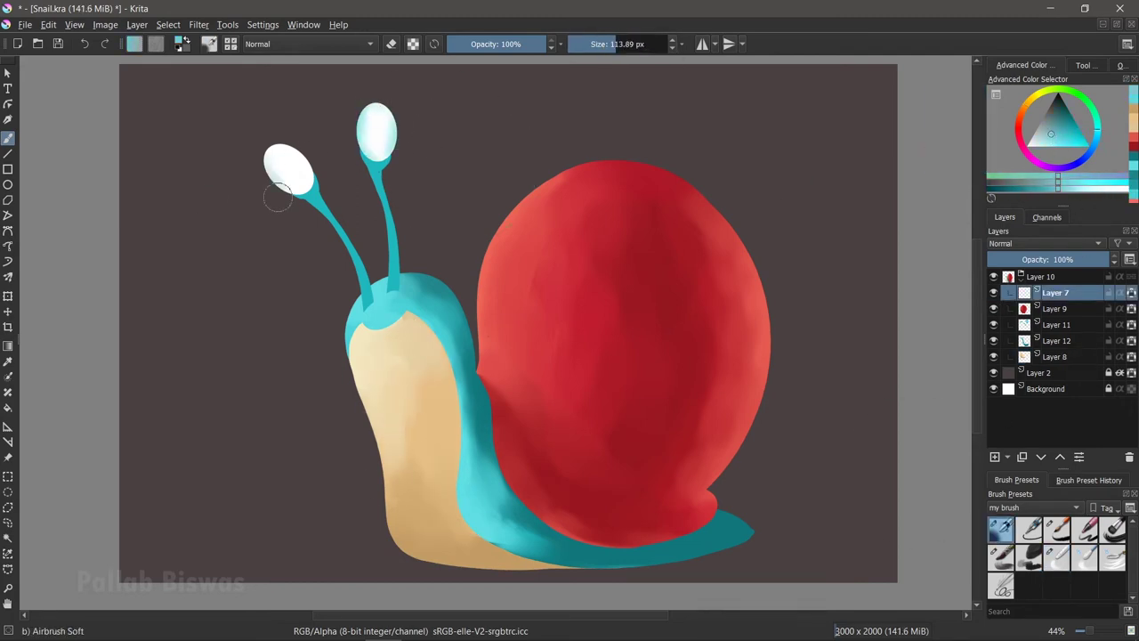
pyautogui.keyDown('ctrl'); pyautogui.click(285, 167); pyautogui.keyUp('ctrl')
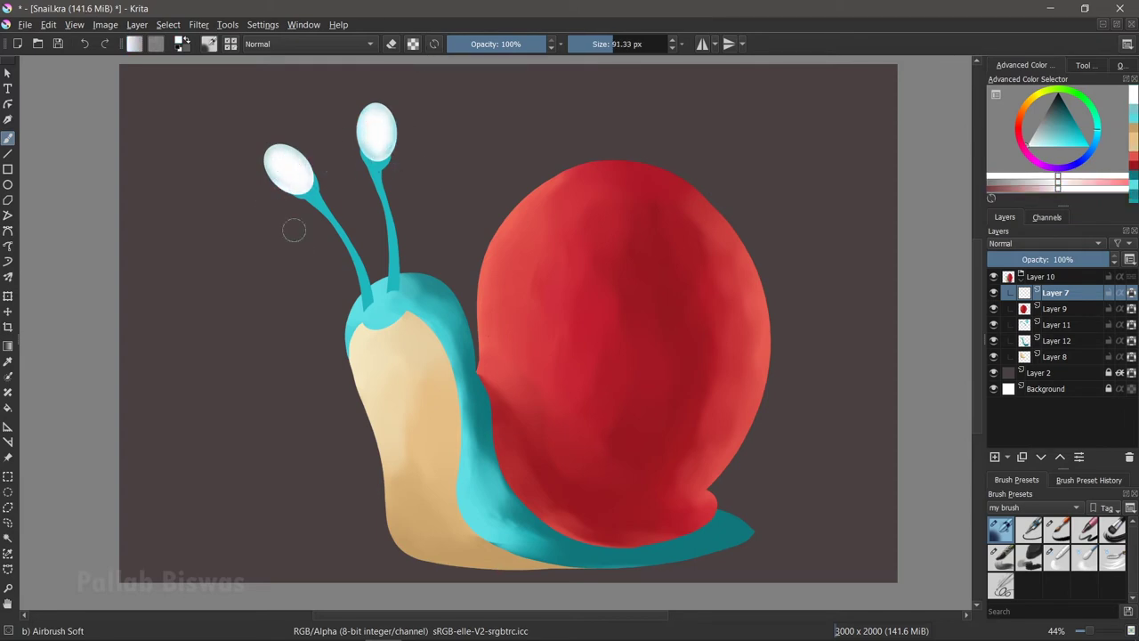
pyautogui.moveTo(385, 147); pyautogui.dragTo(376, 125)
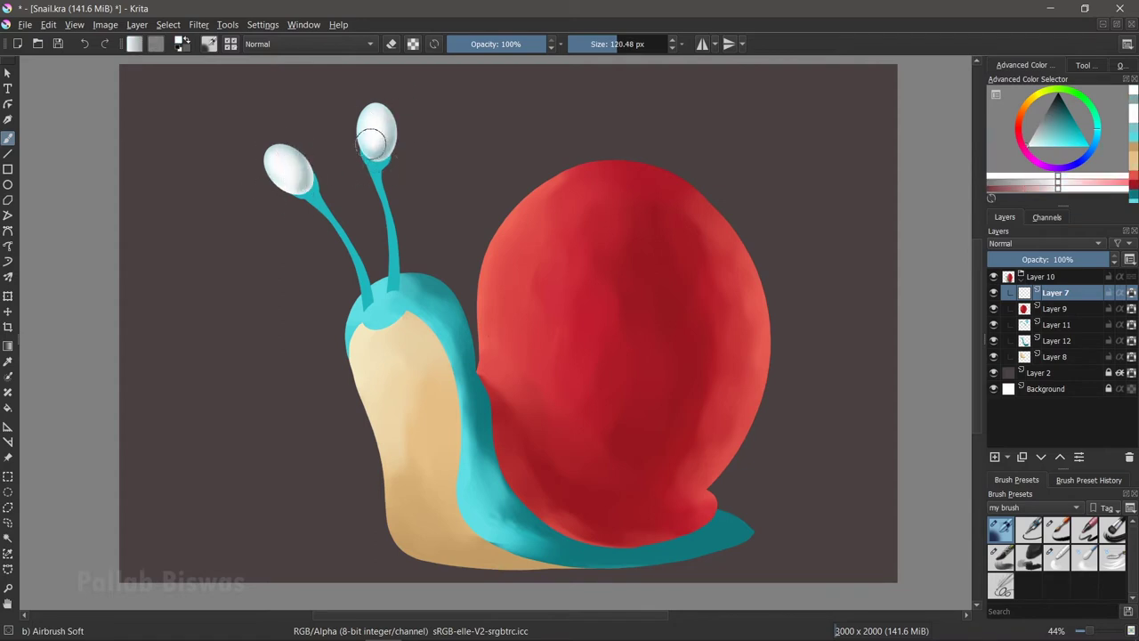
pyautogui.press('Insert')
pyautogui.press('/')
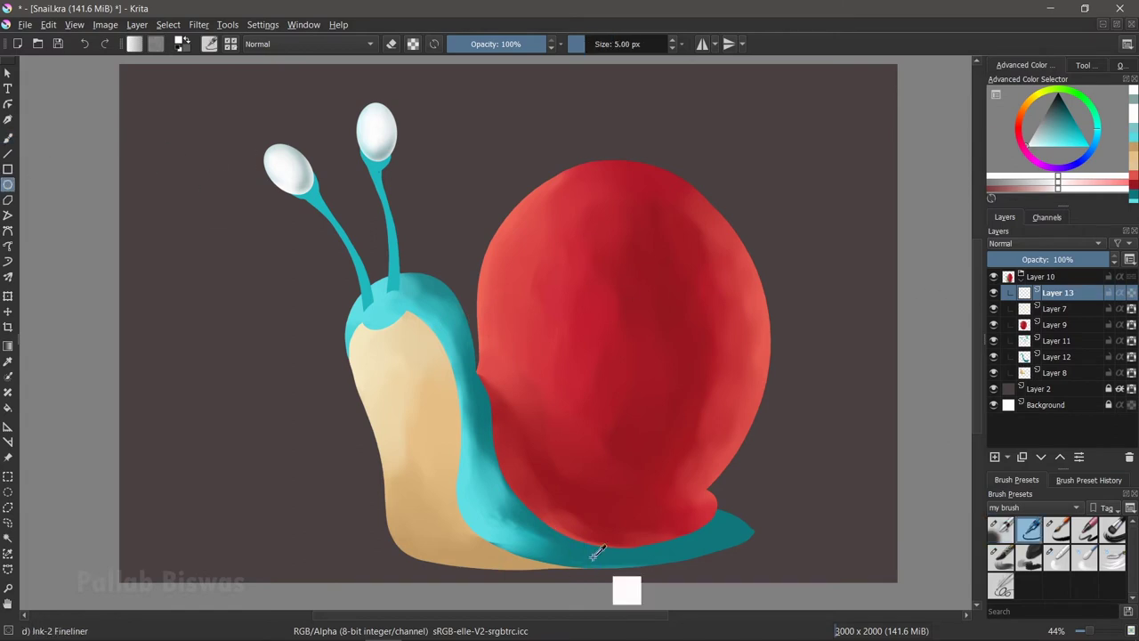
# Step: Draw dark teal oval irises, transform them into the eyes, and add Layer 14
pyautogui.keyDown('ctrl'); pyautogui.click(583, 544); pyautogui.keyUp('ctrl')
pyautogui.moveTo(224, 207); pyautogui.dragTo(224, 210)
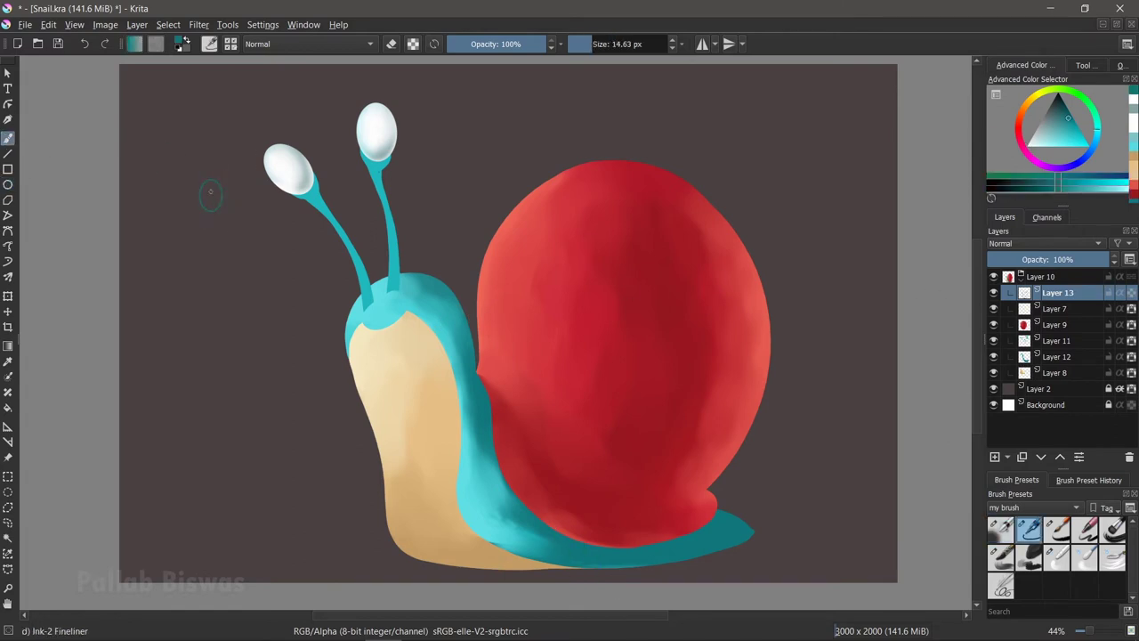
pyautogui.hotkey('ctrl', 't')
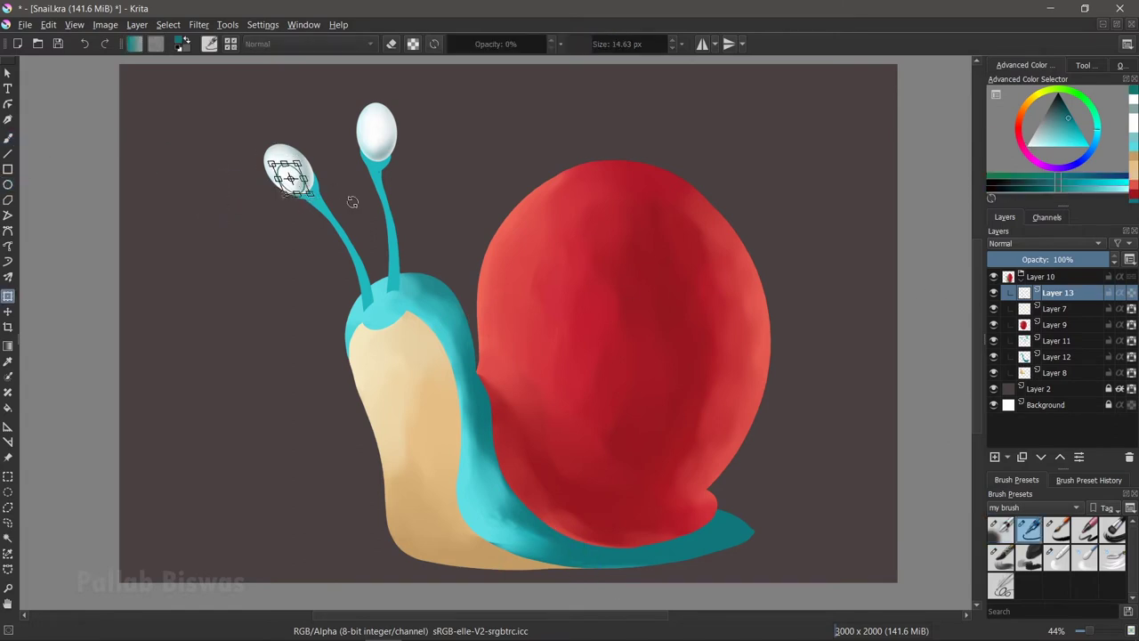
pyautogui.press('Return')
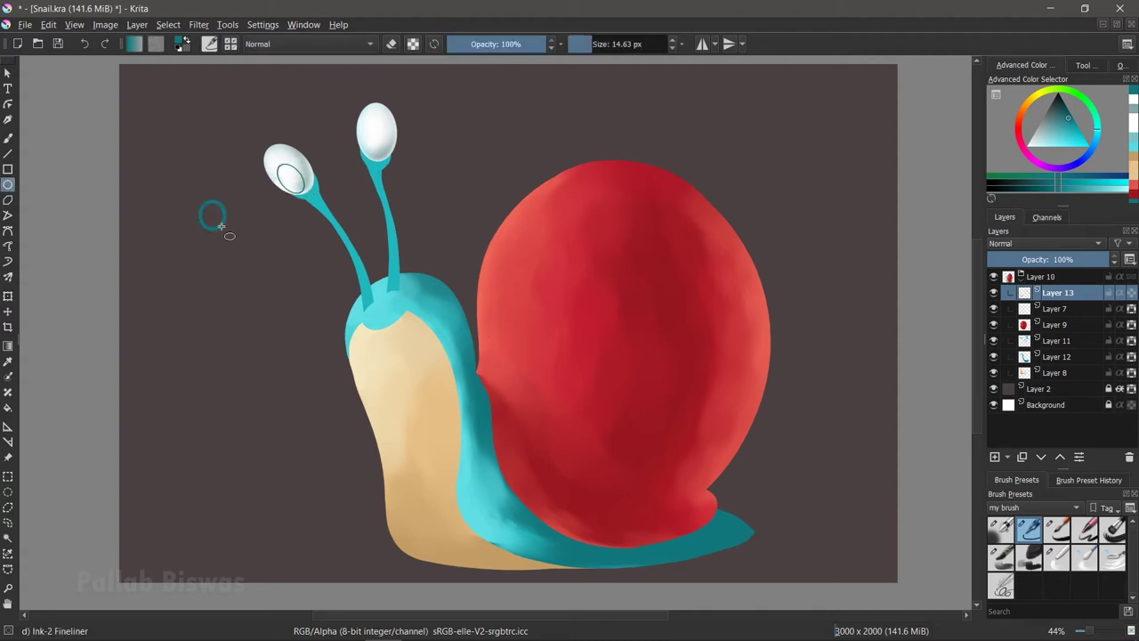
pyautogui.hotkey('ctrl', 't')
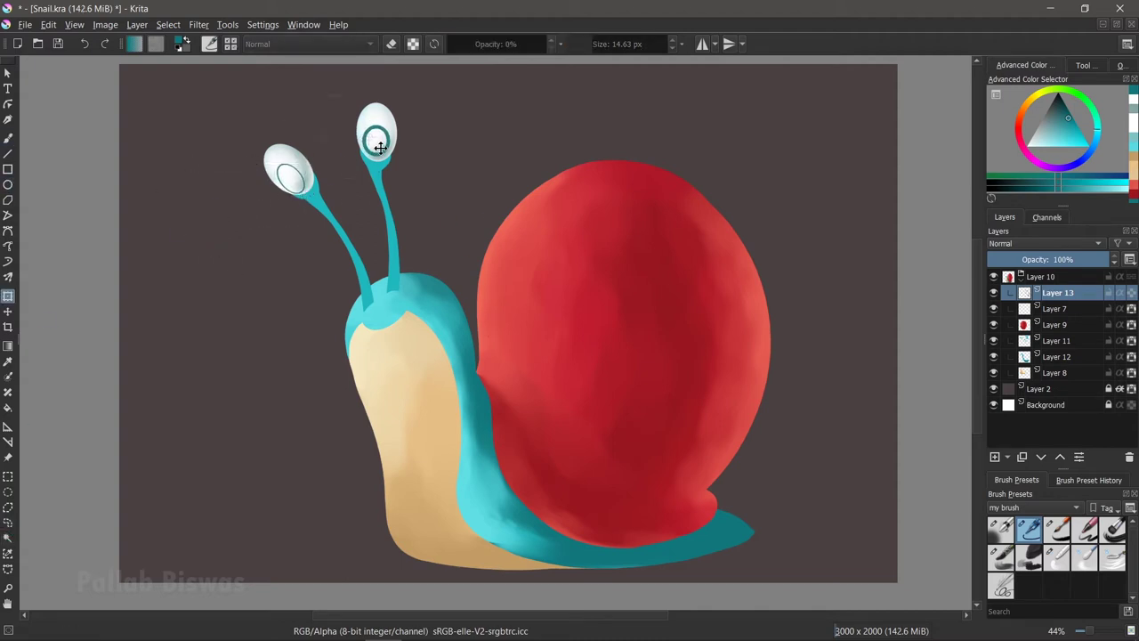
pyautogui.press('b')
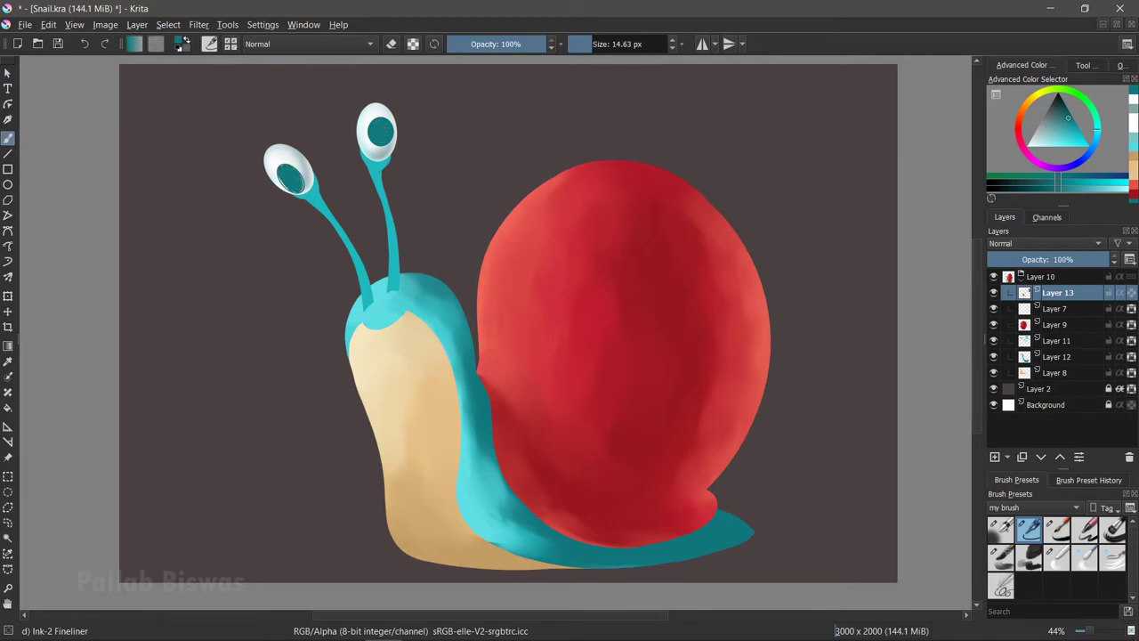
pyautogui.press('+')
pyautogui.press('+')
pyautogui.press('/')
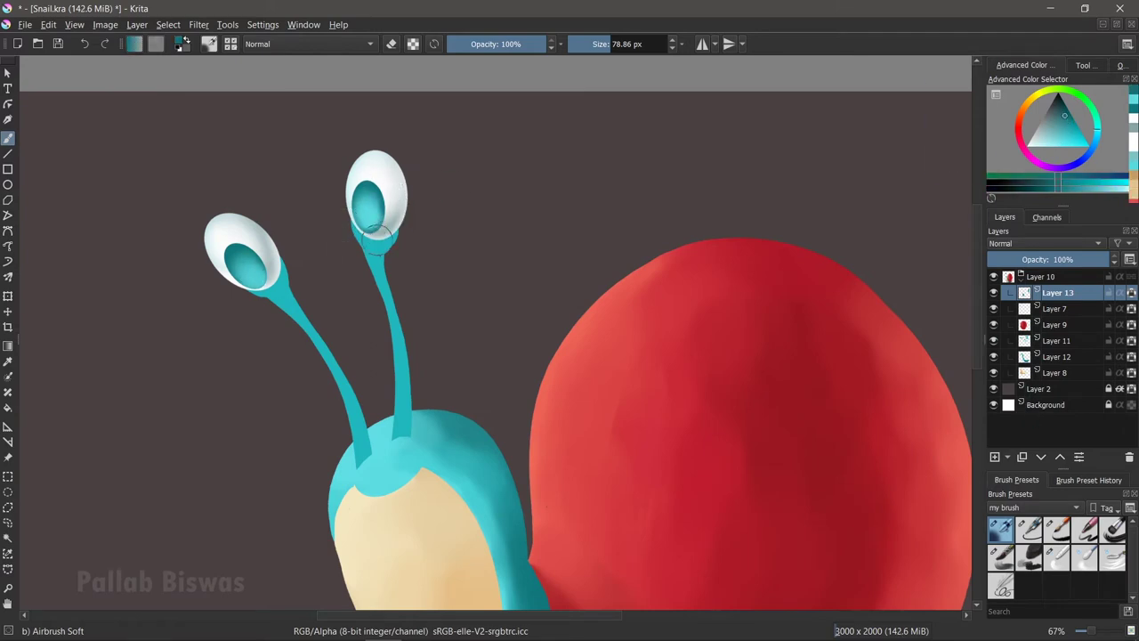
pyautogui.press('Insert')
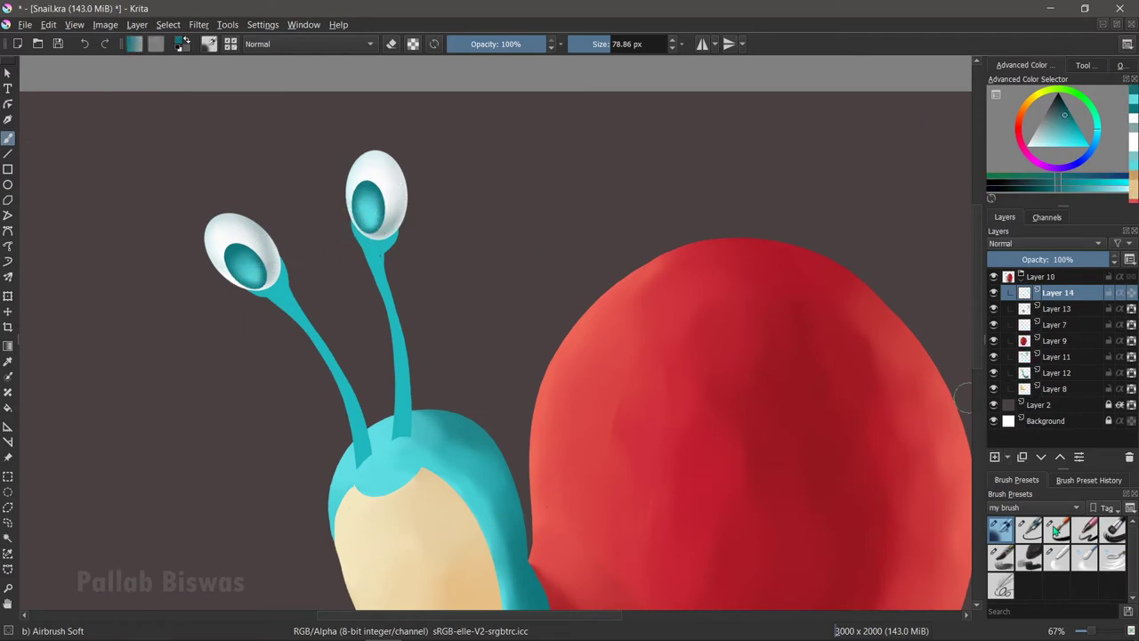
# Step: Draw a small black oval pupil, move it onto the left eye and duplicate it
pyautogui.click(1057, 530)
pyautogui.hotkey('ctrl', 'z')
pyautogui.press('e')
pyautogui.press('[')
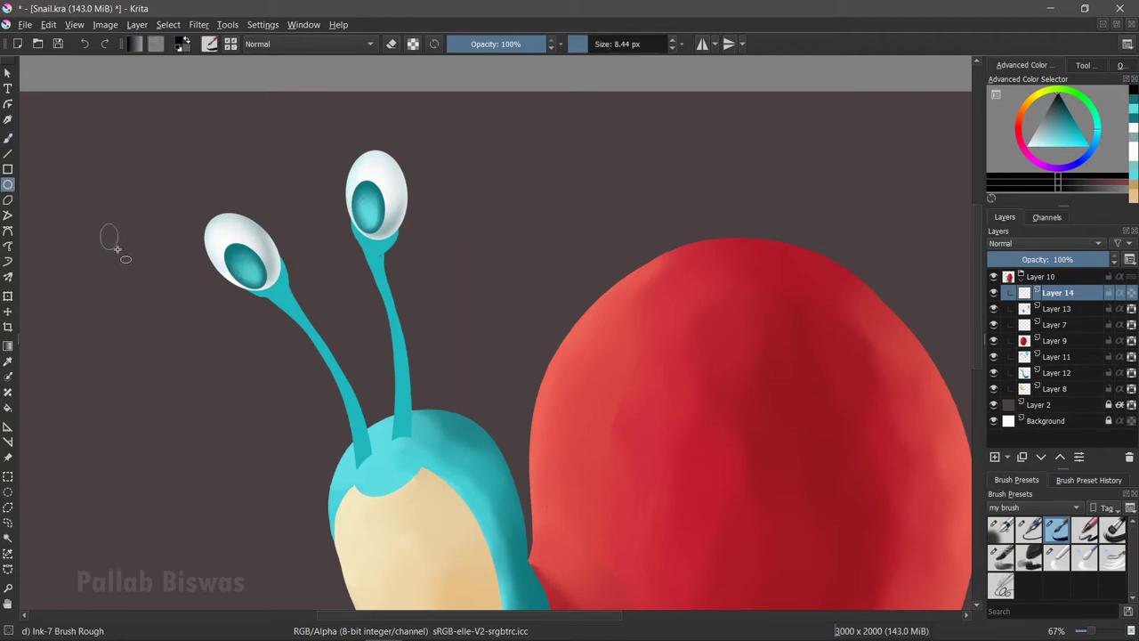
pyautogui.moveTo(117, 248); pyautogui.dragTo(117, 249)
pyautogui.press('b')
pyautogui.press('t')
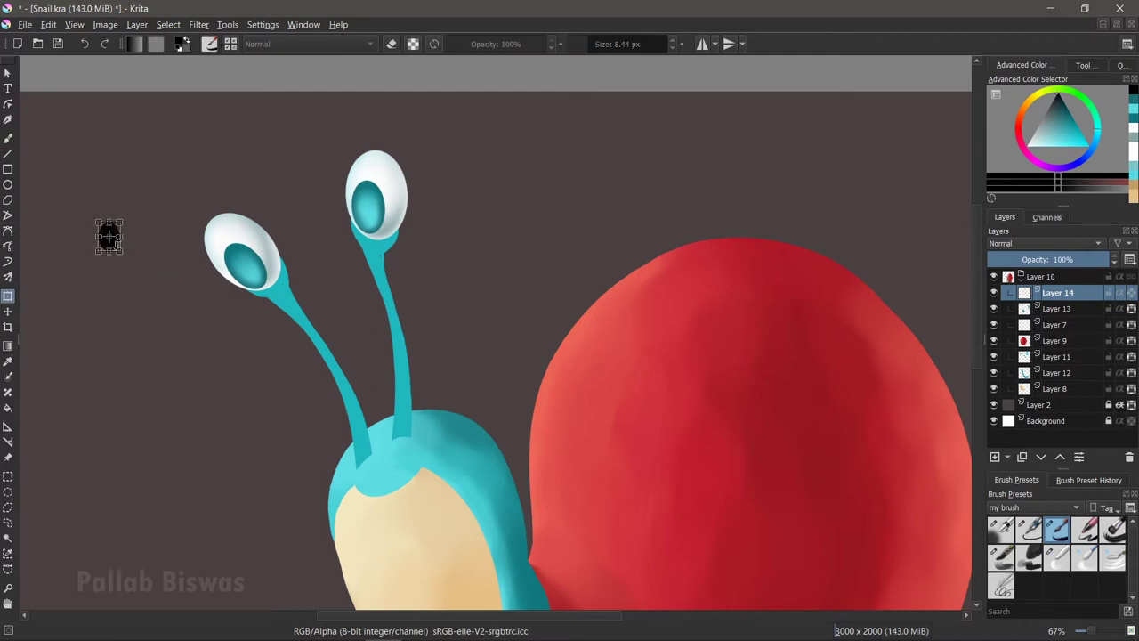
pyautogui.moveTo(112, 238)
pyautogui.mouseDown()
pyautogui.moveTo(253, 270)
pyautogui.moveTo(368, 212)
pyautogui.mouseUp()
pyautogui.hotkey('ctrl', 'j')
pyautogui.hotkey('ctrl', 't')
# Step: Position the right-eye pupil copy and return to the iris layer
pyautogui.press('pagedown')
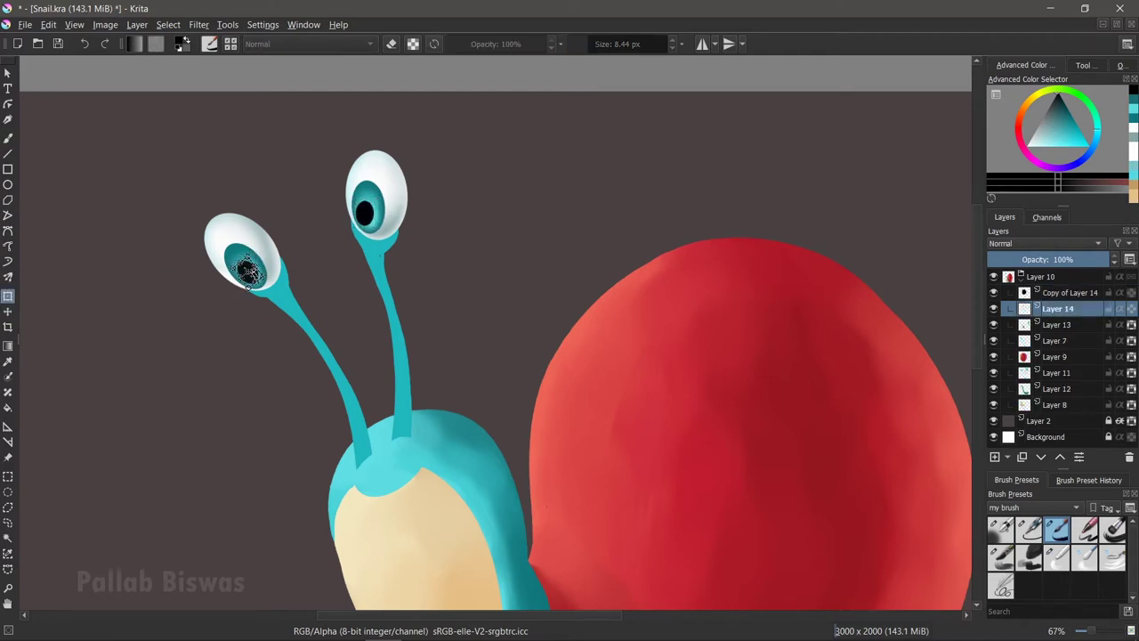
pyautogui.press('pageup')
pyautogui.hotkey('ctrl', 't')
pyautogui.press('Return')
pyautogui.press('pagedown')
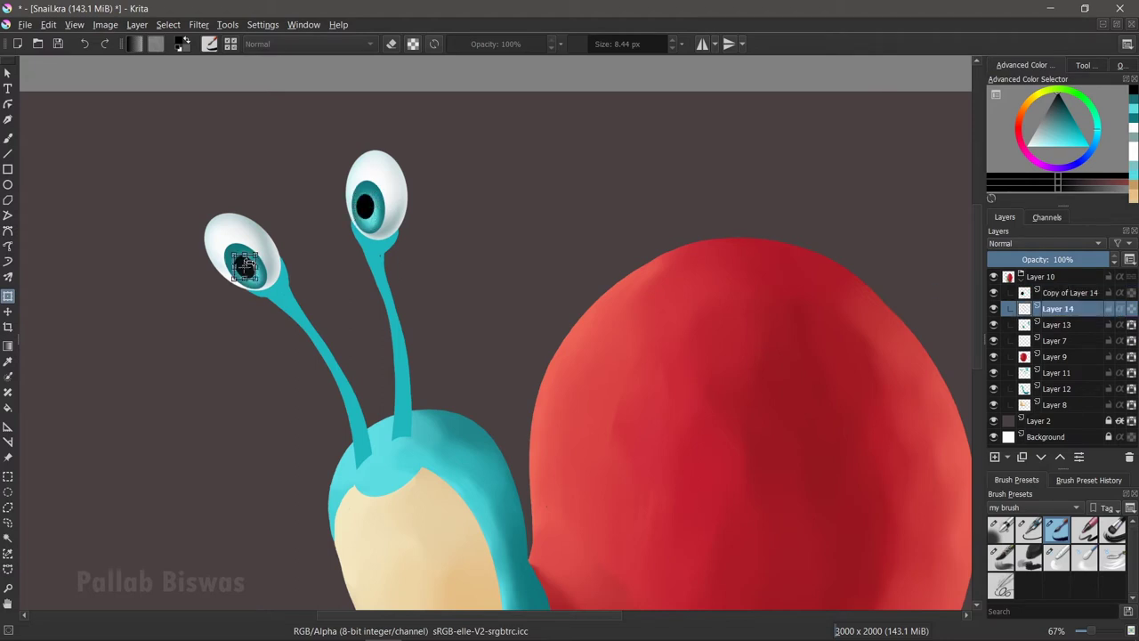
pyautogui.press('pagedown')
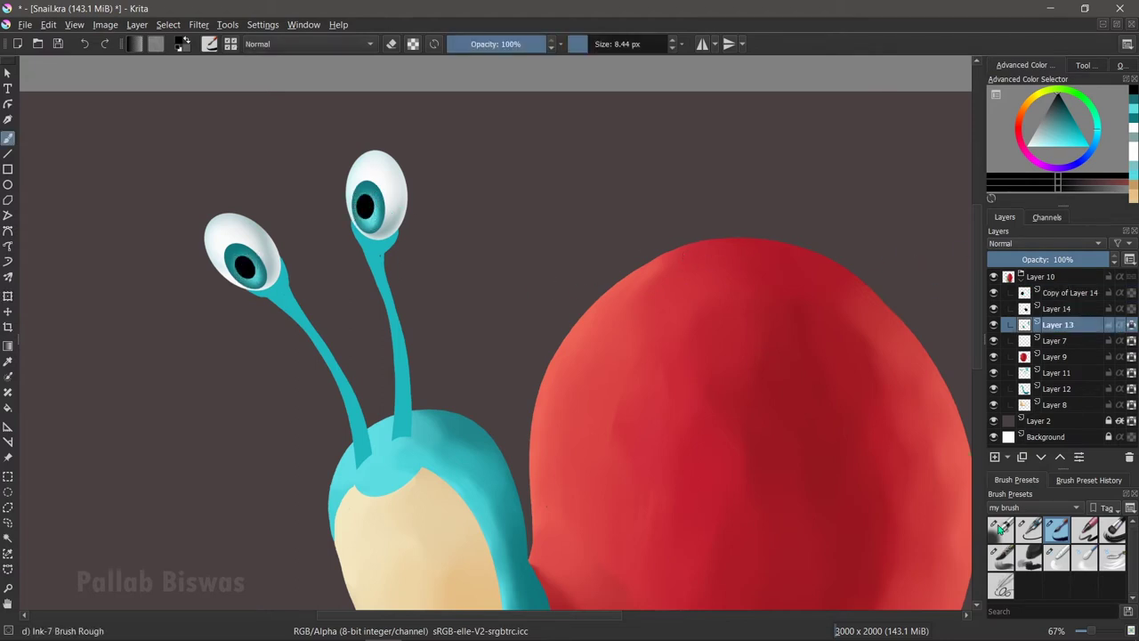
# Step: Lighten the irises with soft light-teal airbrush and add Layer 15 for highlights
pyautogui.press('b')
pyautogui.press('/')
pyautogui.keyDown('ctrl'); pyautogui.click(383, 230); pyautogui.keyUp('ctrl')
pyautogui.press('[')
pyautogui.press('[')
pyautogui.press('[')
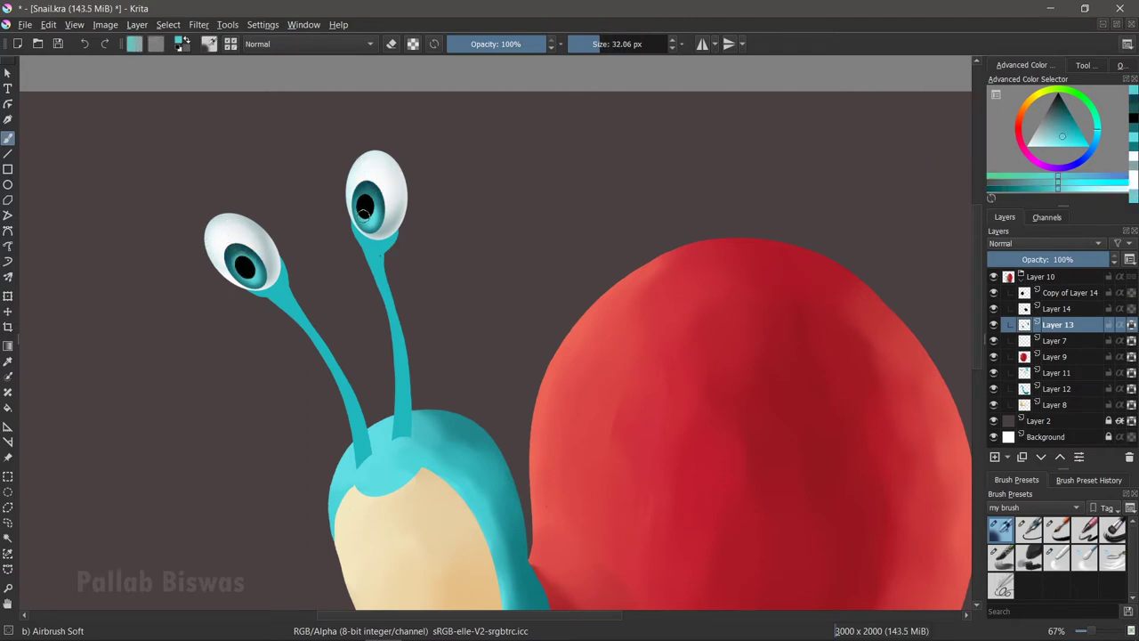
pyautogui.press('Insert')
pyautogui.keyDown('ctrl'); pyautogui.click(356, 191); pyautogui.keyUp('ctrl')
pyautogui.press('/')
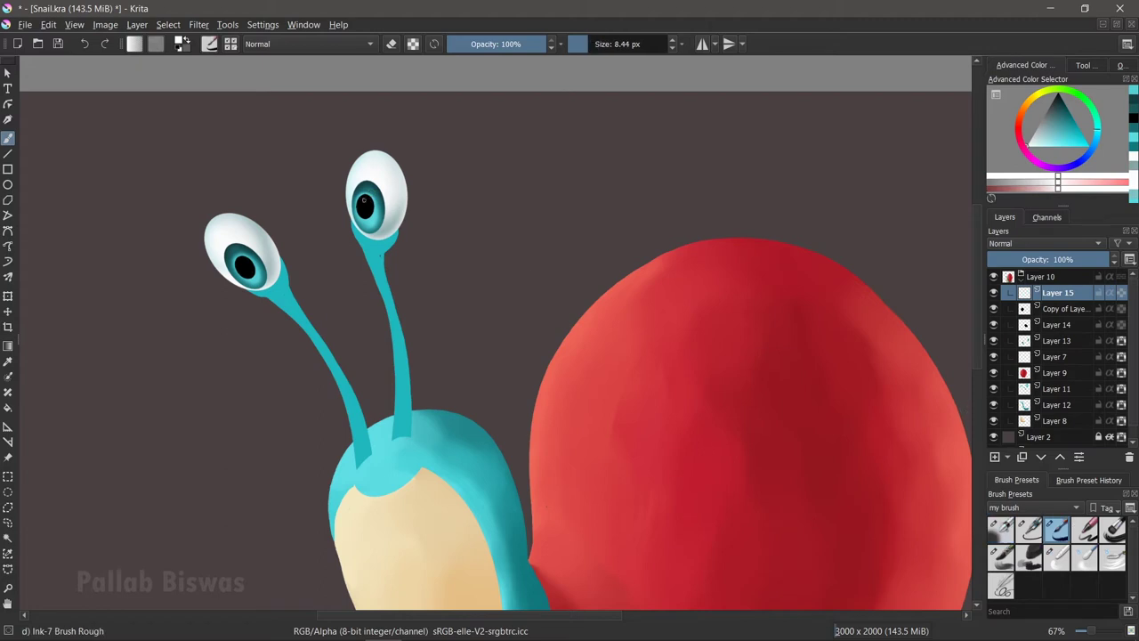
# Step: Dot white catchlights and soft white glows on both eyes at full opacity
pyautogui.click(241, 255)
pyautogui.press('Insert')
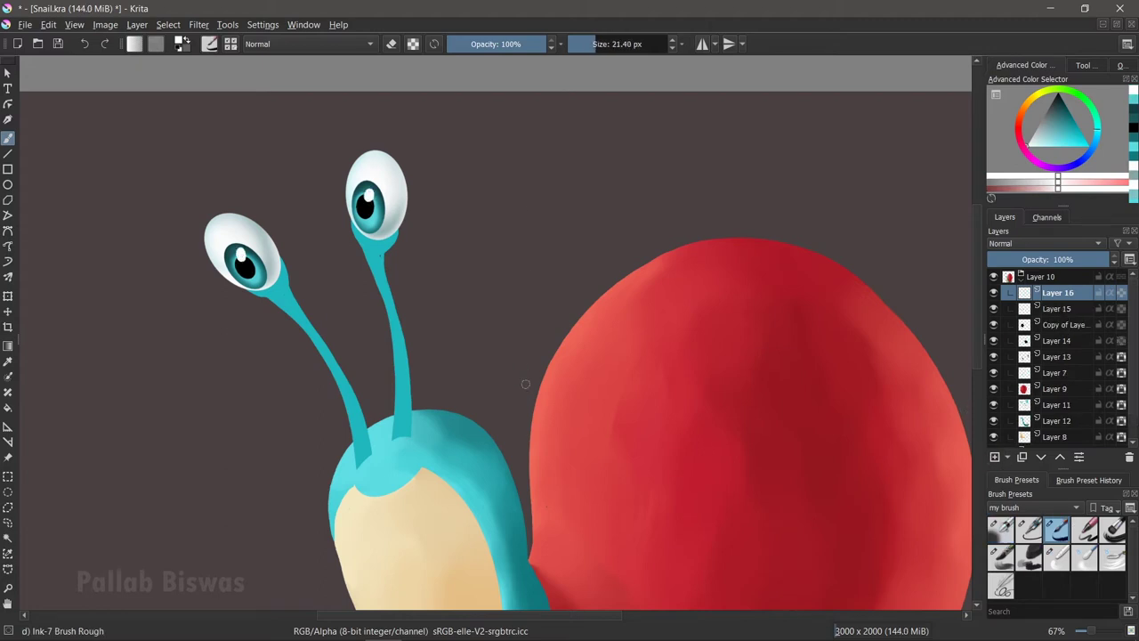
pyautogui.press('/')
pyautogui.moveTo(367, 206); pyautogui.dragTo(369, 230)
pyautogui.moveTo(239, 261); pyautogui.dragTo(258, 281)
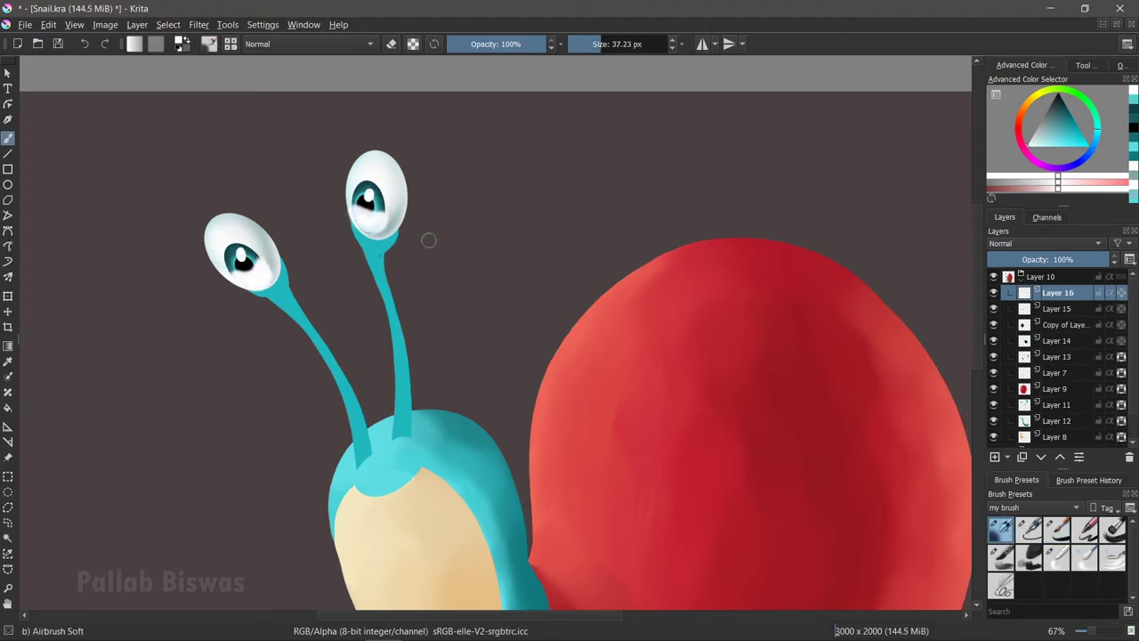
pyautogui.moveTo(1068, 259); pyautogui.dragTo(1048, 259)
pyautogui.press('e')
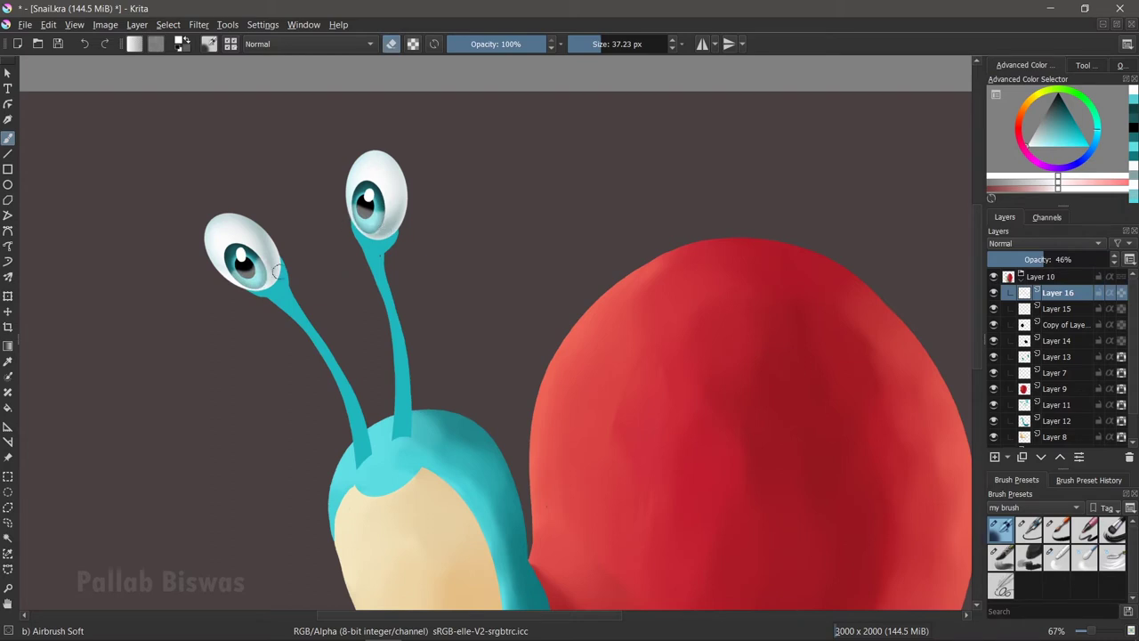
pyautogui.hotkey('ctrl', 'z')
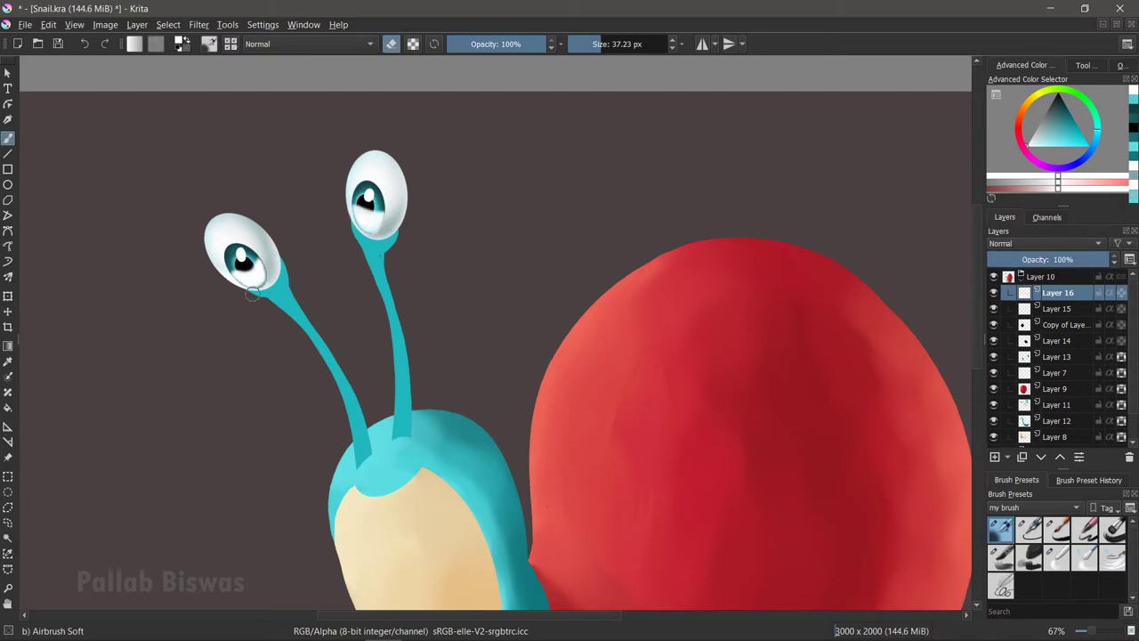
# Step: Undo the extra Layer 17, then switch to Layer 7 with a pale cyan, larger brush
pyautogui.press('Insert')
pyautogui.press('[')
pyautogui.press('[')
pyautogui.press('[')
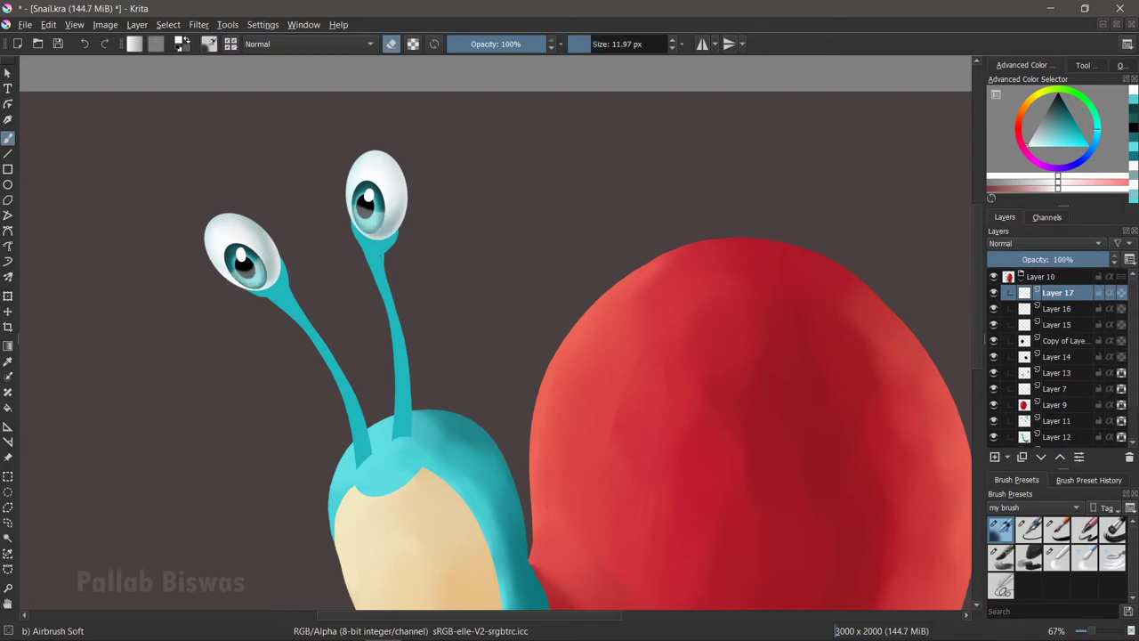
pyautogui.hotkey('ctrl', 'z')
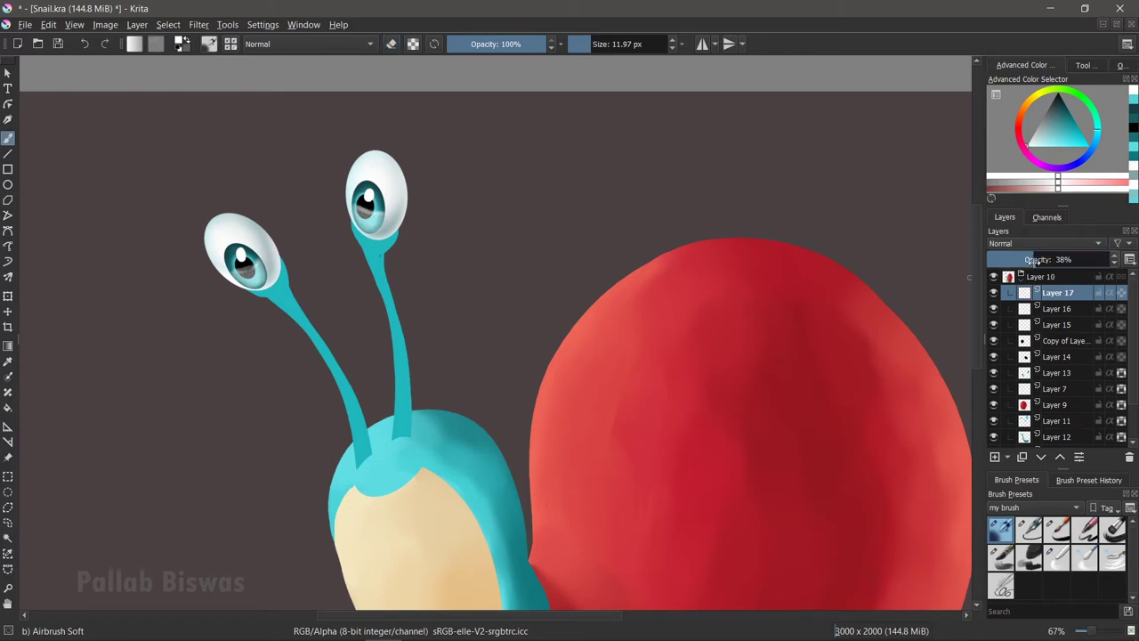
pyautogui.hotkey('ctrl', 'z')
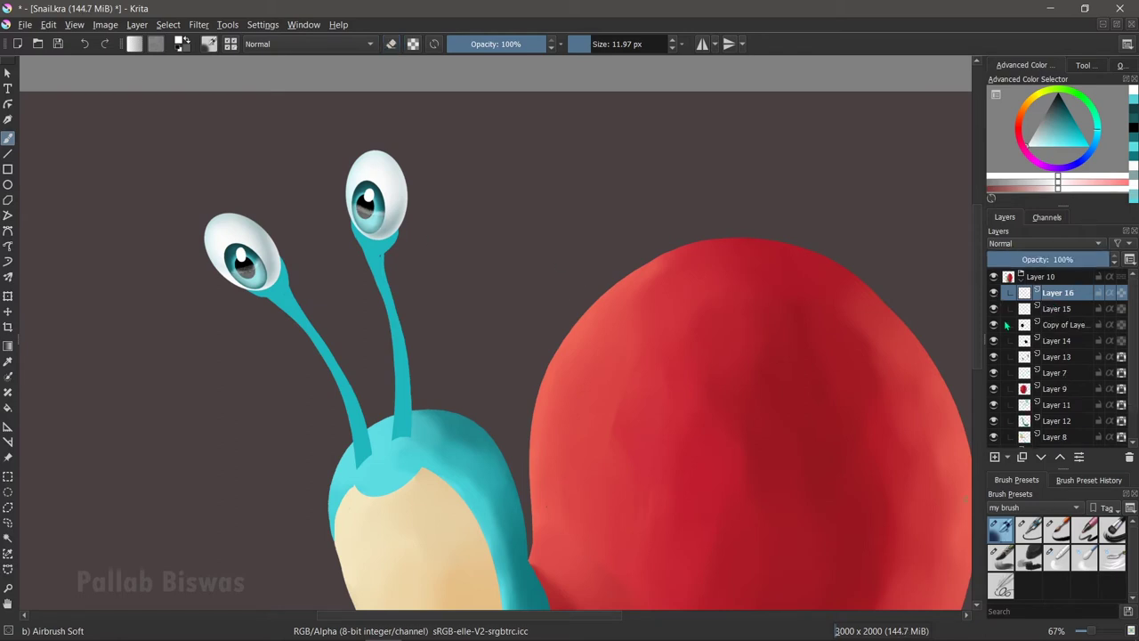
pyautogui.click(1055, 372)
pyautogui.keyDown('ctrl'); pyautogui.click(414, 189); pyautogui.keyUp('ctrl')
pyautogui.press(']')
pyautogui.press(']')
pyautogui.press(']')
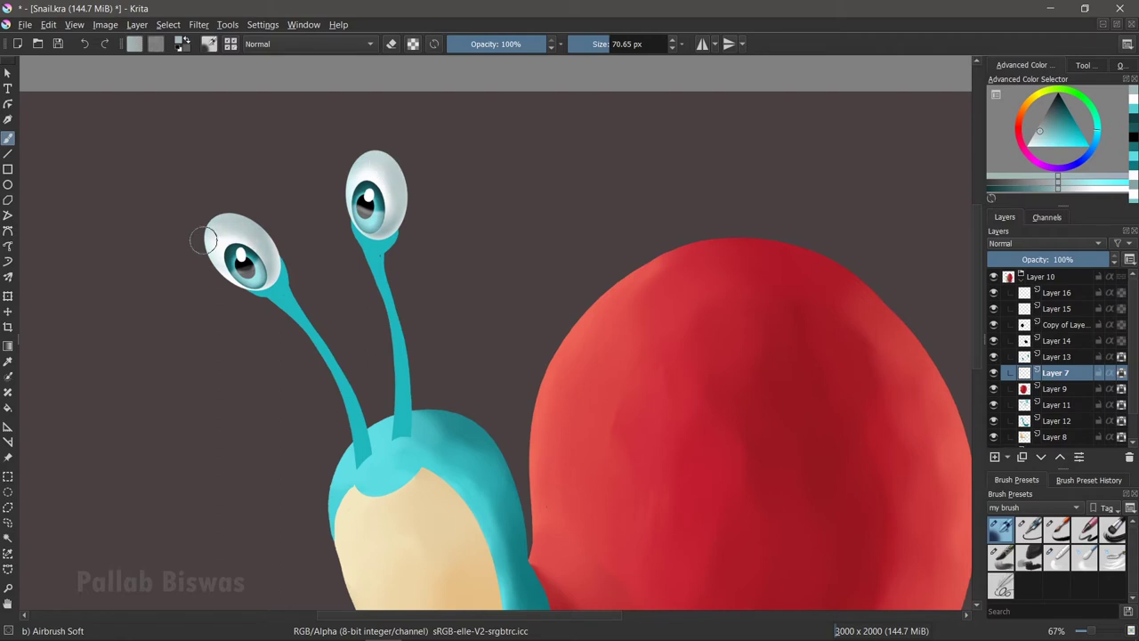
# Step: Pick an even paler cyan with a slightly smaller brush, moving from Layer 12 to Layer 8
pyautogui.keyDown('ctrl'); pyautogui.click(257, 283); pyautogui.keyUp('ctrl')
pyautogui.press('[')
pyautogui.press('[')
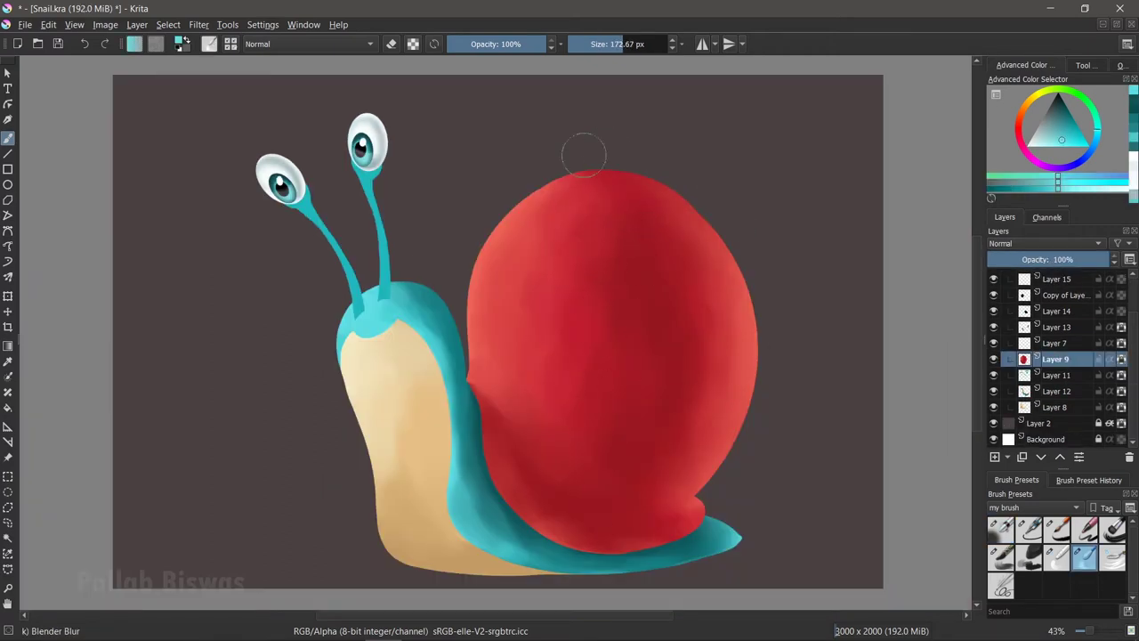
pyautogui.click(1058, 392)
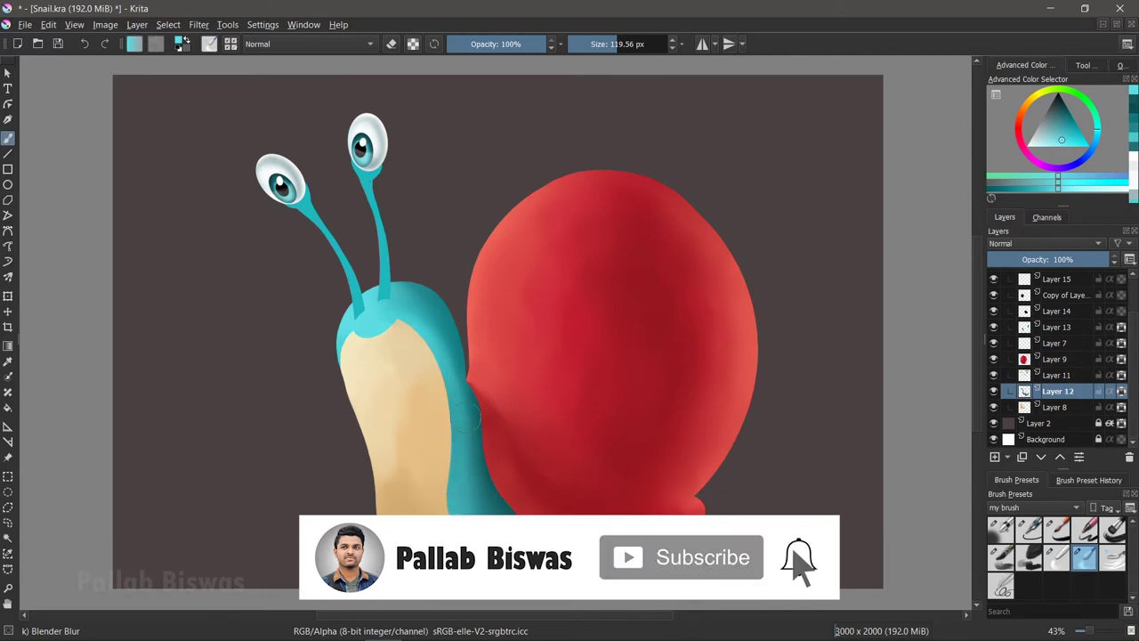
pyautogui.press('pagedown')
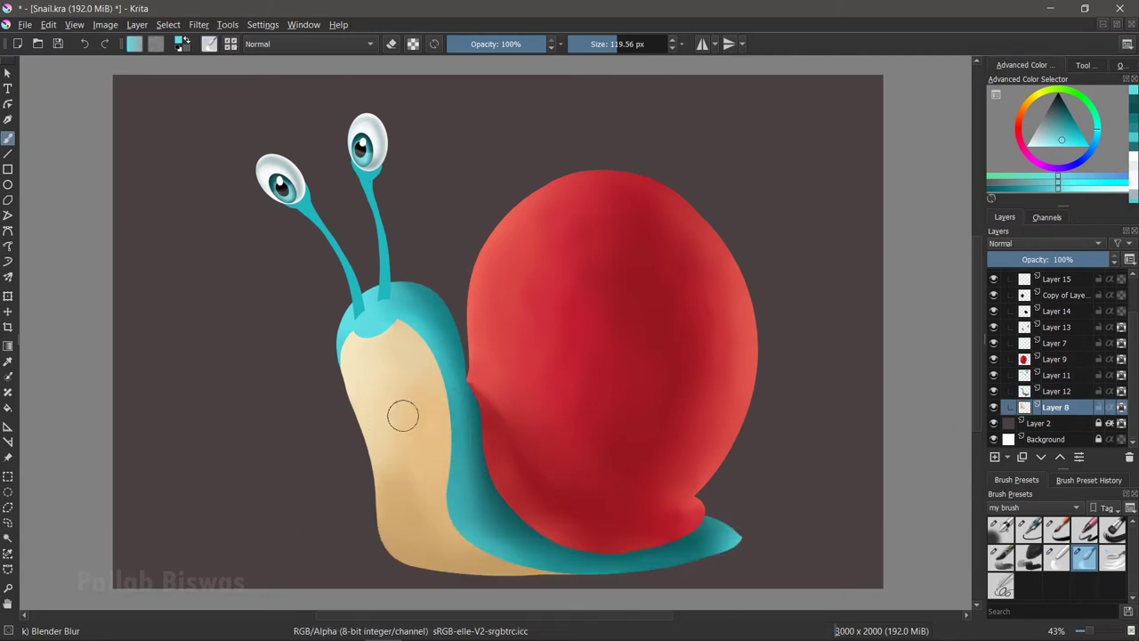
pyautogui.scroll(2, 1095, 369)
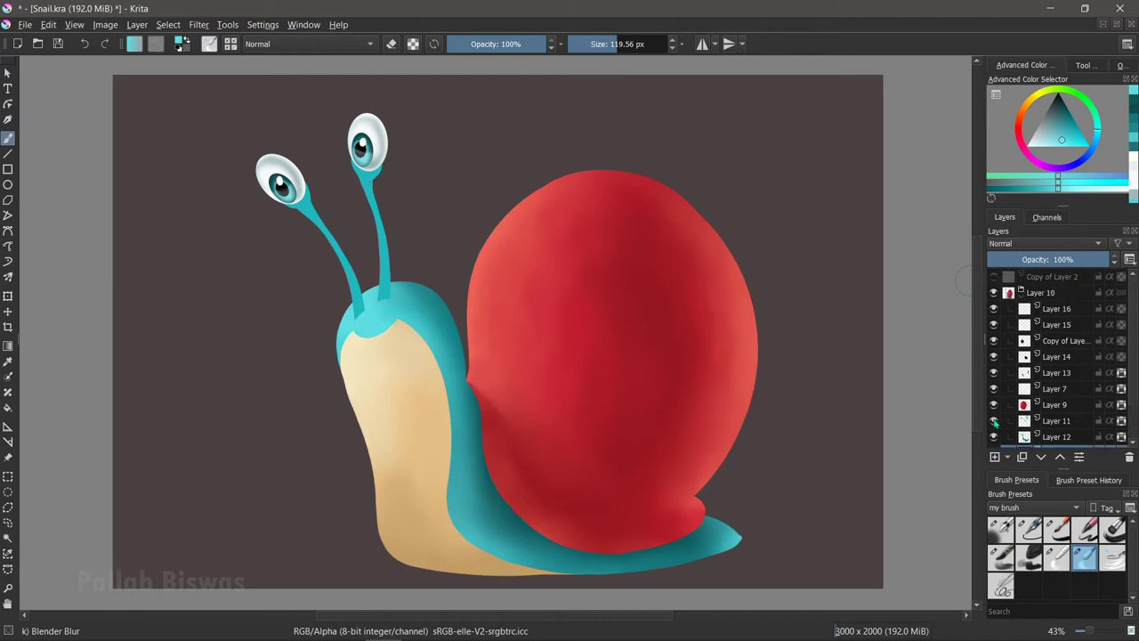
# Step: Airbrush darker blue down both antennae on Layer 11, then pick lighter cyan at about 22 px
pyautogui.scroll(-2, 994, 423)
pyautogui.click(1050, 376)
pyautogui.click(1001, 530)
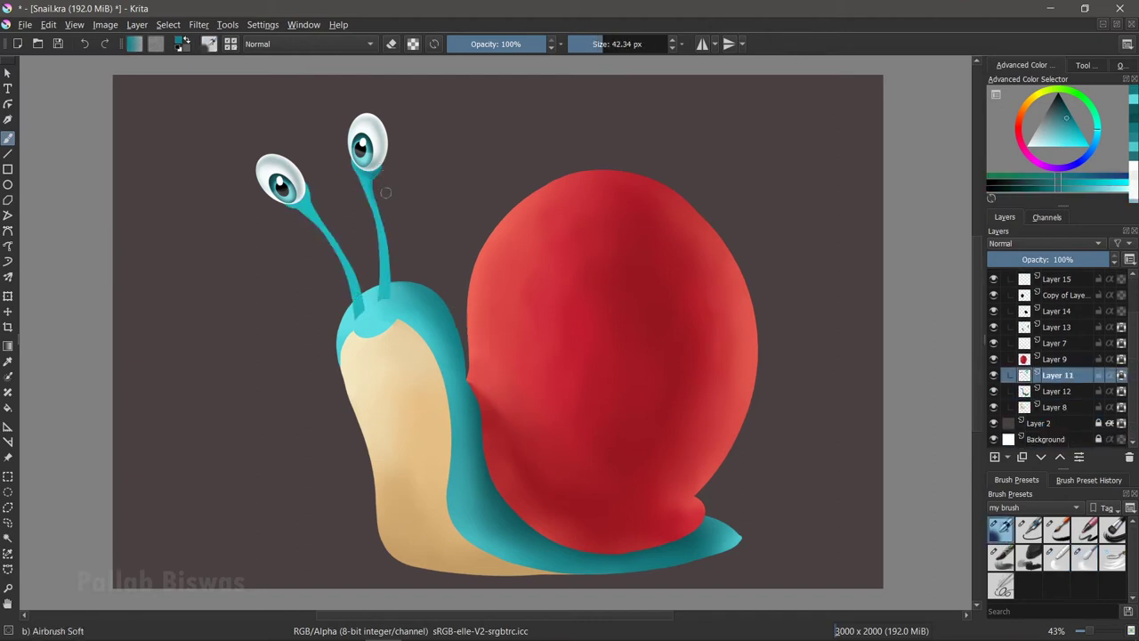
pyautogui.moveTo(315, 207); pyautogui.dragTo(360, 316)
pyautogui.keyDown('ctrl'); pyautogui.click(318, 223); pyautogui.keyUp('ctrl')
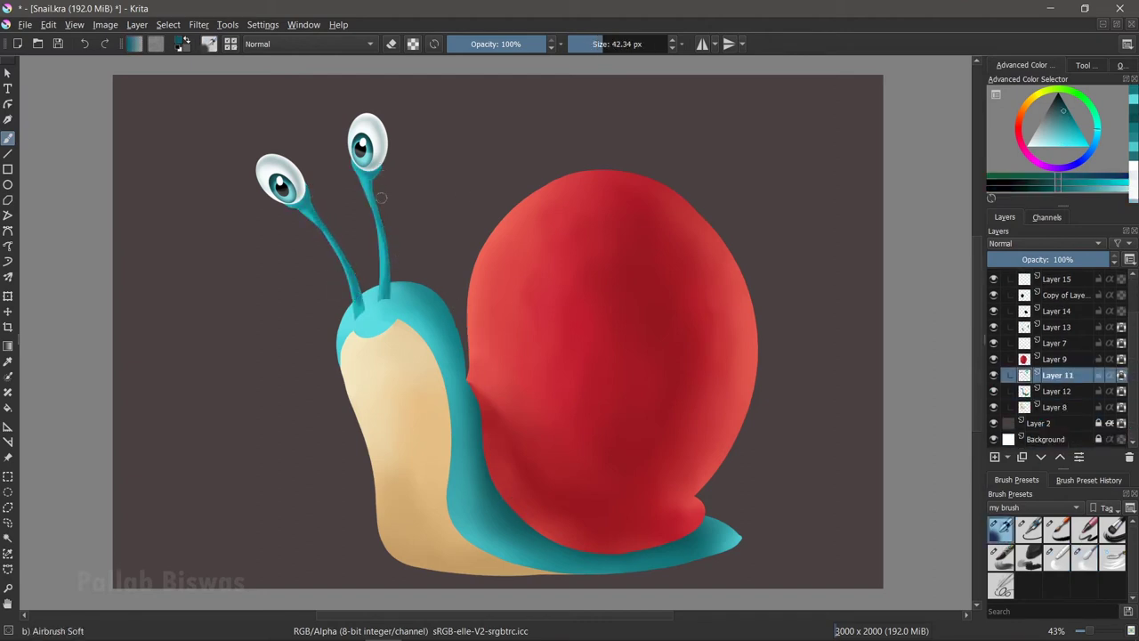
pyautogui.moveTo(363, 169); pyautogui.dragTo(378, 203)
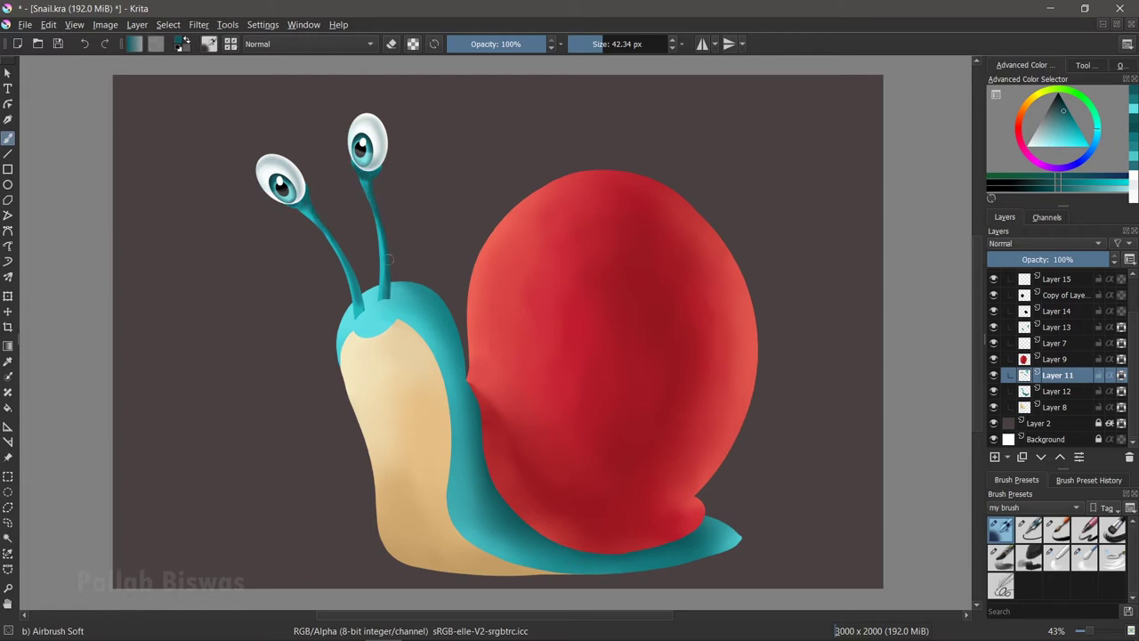
pyautogui.keyDown('ctrl'); pyautogui.click(319, 222); pyautogui.keyUp('ctrl')
pyautogui.press('[')
pyautogui.press('[')
pyautogui.press('[')
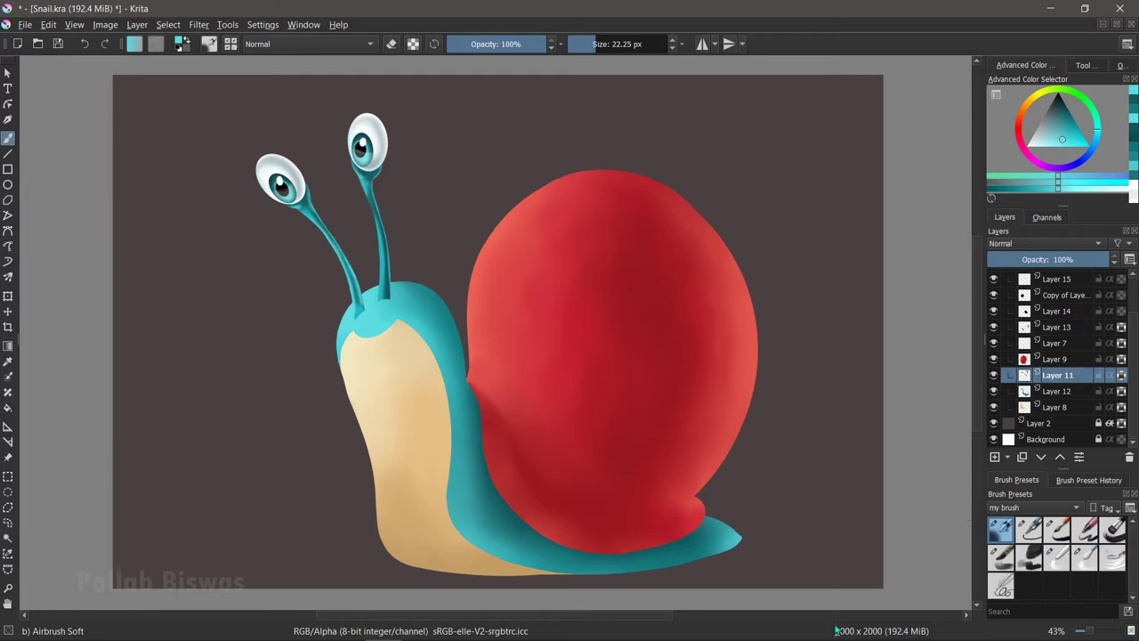
# Step: Try Blender Blur and Ink-7 Brush Rough, then switch to Layer 8
pyautogui.click(1084, 555)
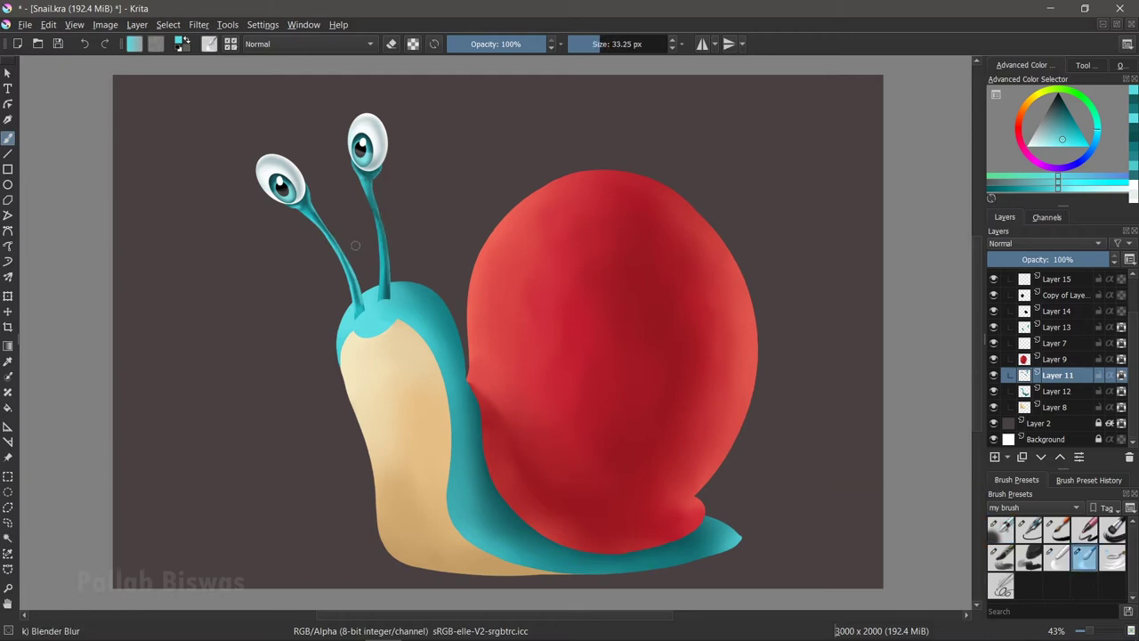
pyautogui.press('/')
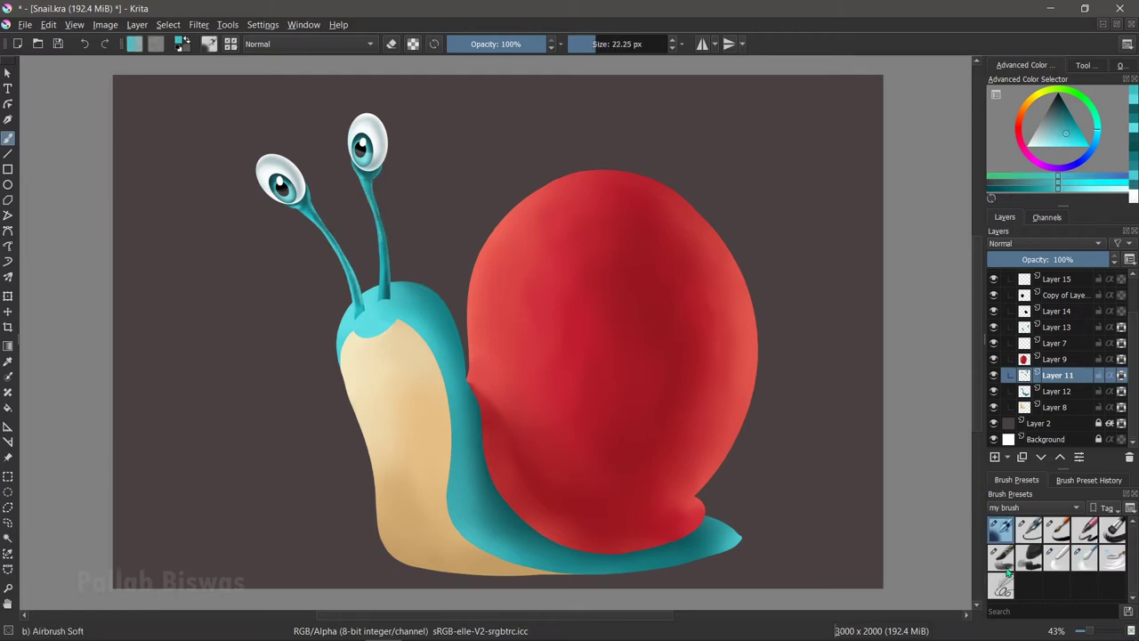
pyautogui.press('/')
pyautogui.click(1059, 536)
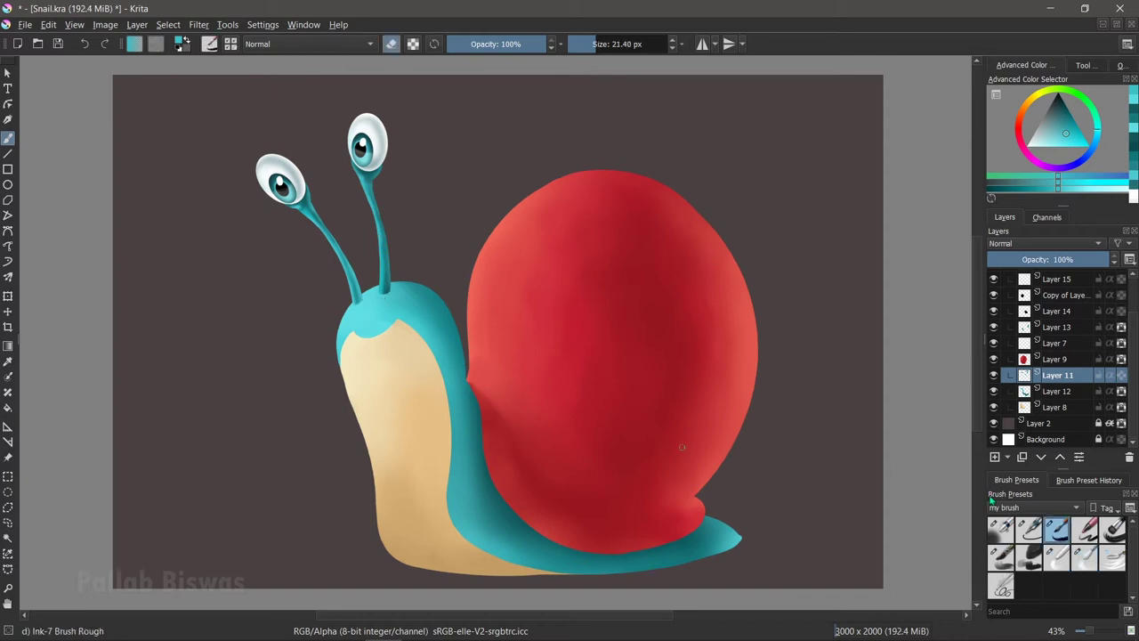
pyautogui.click(1055, 407)
# Step: Paint and blend a light stroke along the underside's lower-left edge
pyautogui.moveTo(295, 267); pyautogui.dragTo(418, 392)
pyautogui.hotkey('ctrl', 'z')
pyautogui.moveTo(303, 271)
pyautogui.mouseDown()
pyautogui.moveTo(420, 392)
pyautogui.moveTo(344, 374)
pyautogui.mouseUp()
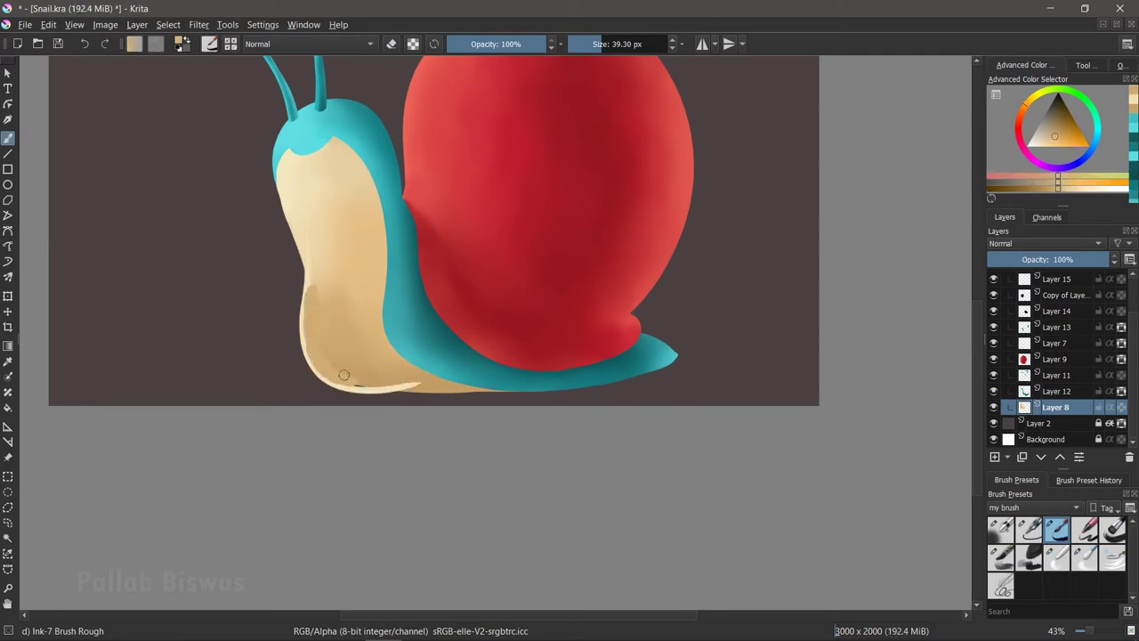
pyautogui.press('/')
pyautogui.moveTo(326, 287); pyautogui.dragTo(398, 382)
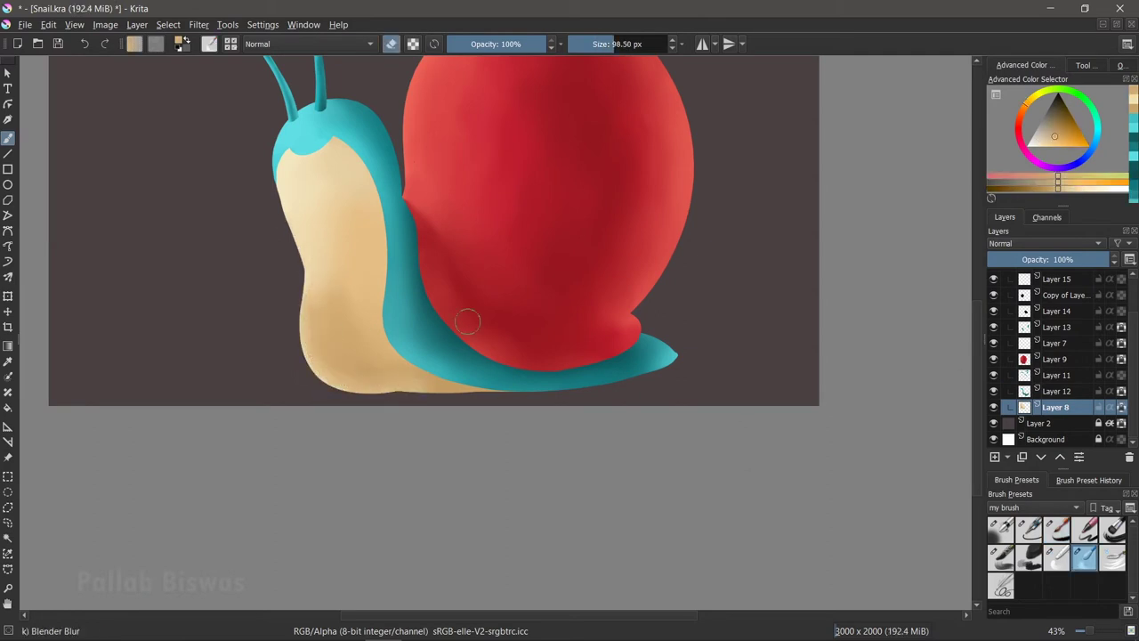
pyautogui.press('/')
pyautogui.hotkey('ctrl', 'z')
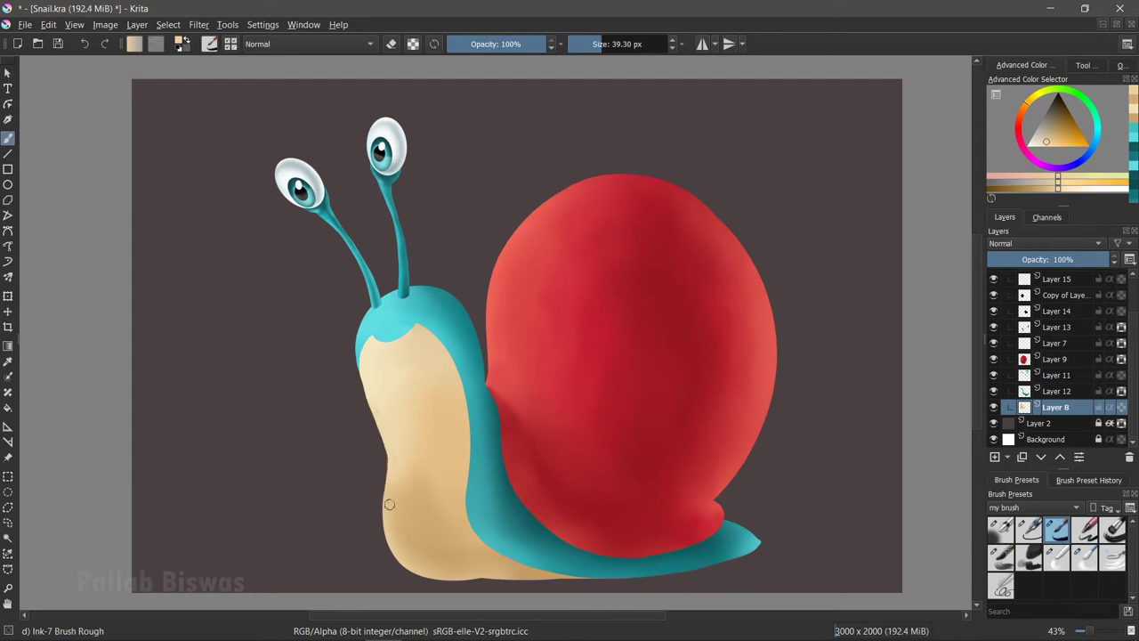
# Step: Glaze tan along the underside's lower edge and smooth it with Blender Blur
pyautogui.press('/')
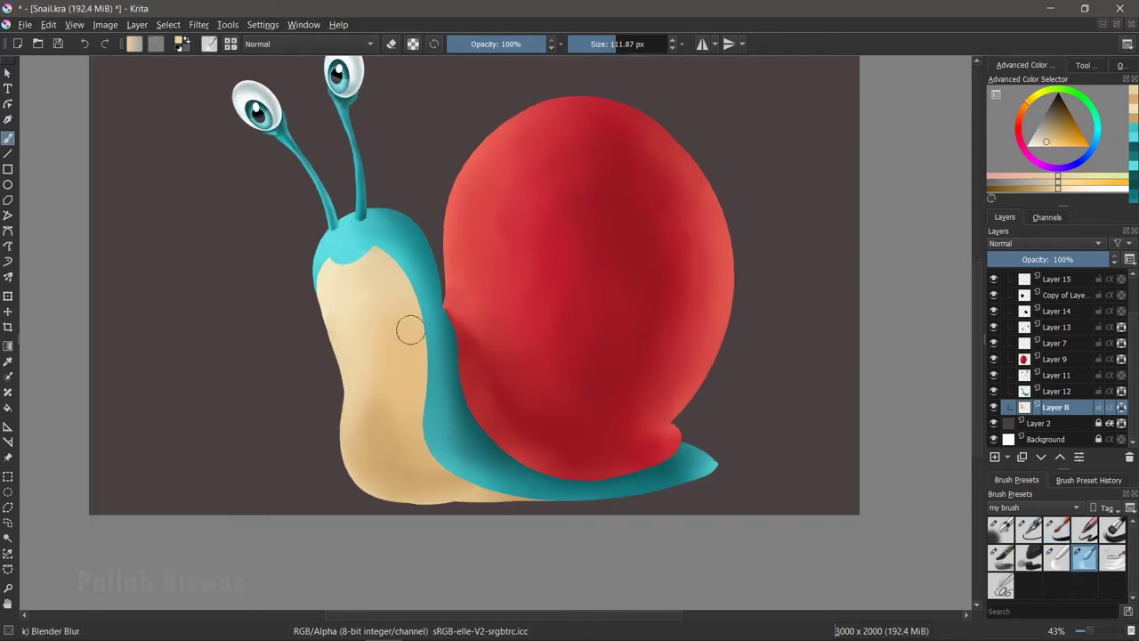
pyautogui.hotkey('ctrl', 'shift', 'z')
pyautogui.keyDown('ctrl'); pyautogui.click(439, 381); pyautogui.keyUp('ctrl')
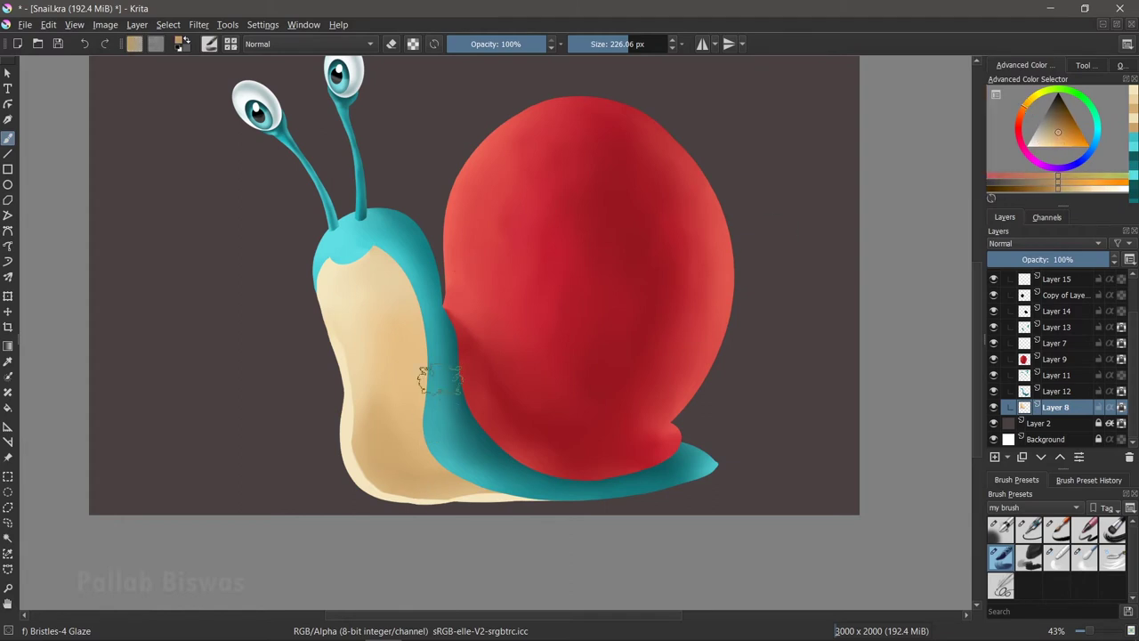
pyautogui.press('/')
pyautogui.moveTo(415, 341)
pyautogui.mouseDown()
pyautogui.moveTo(392, 488)
pyautogui.moveTo(380, 458)
pyautogui.mouseUp()
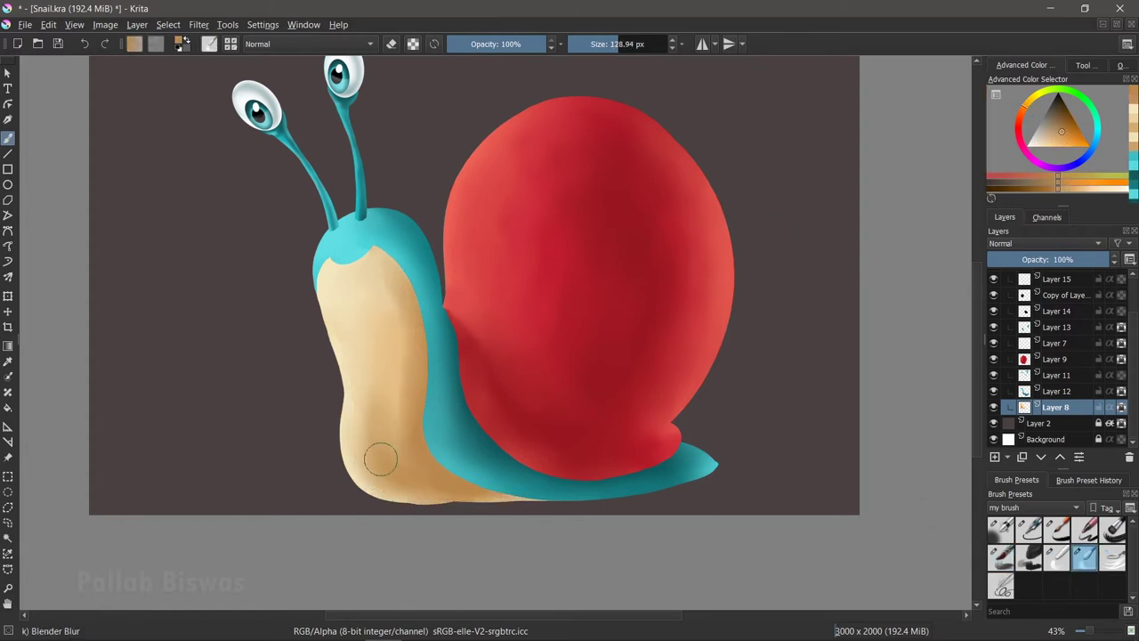
pyautogui.keyDown('ctrl'); pyautogui.click(452, 452); pyautogui.keyUp('ctrl')
pyautogui.press('/')
pyautogui.keyDown('ctrl'); pyautogui.click(407, 350); pyautogui.keyUp('ctrl')
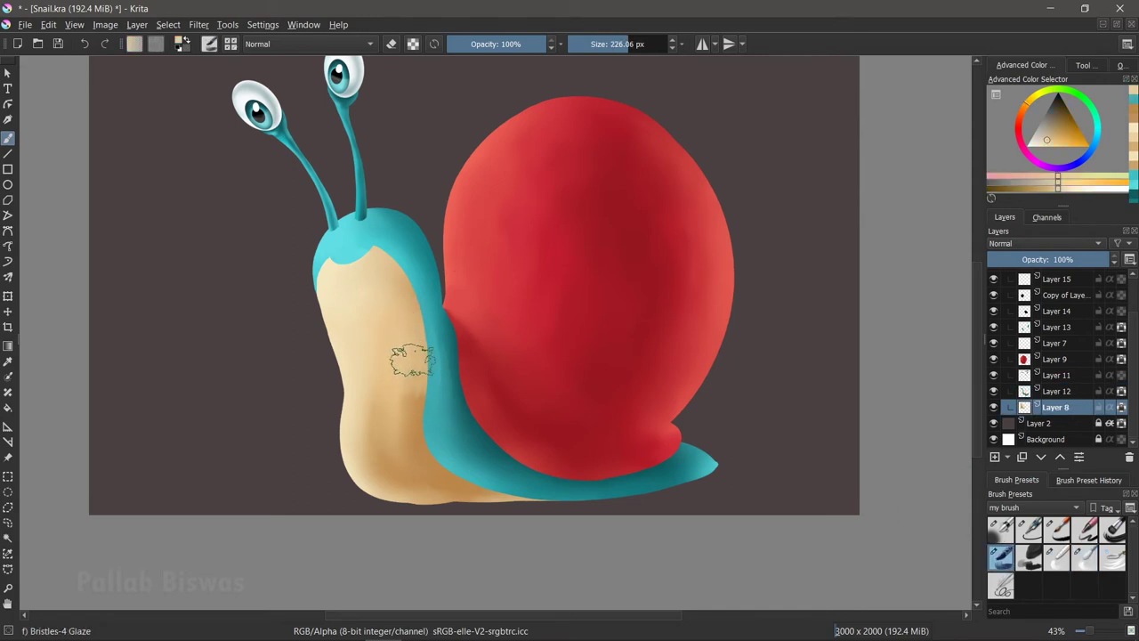
pyautogui.press('/')
pyautogui.press('pageup')
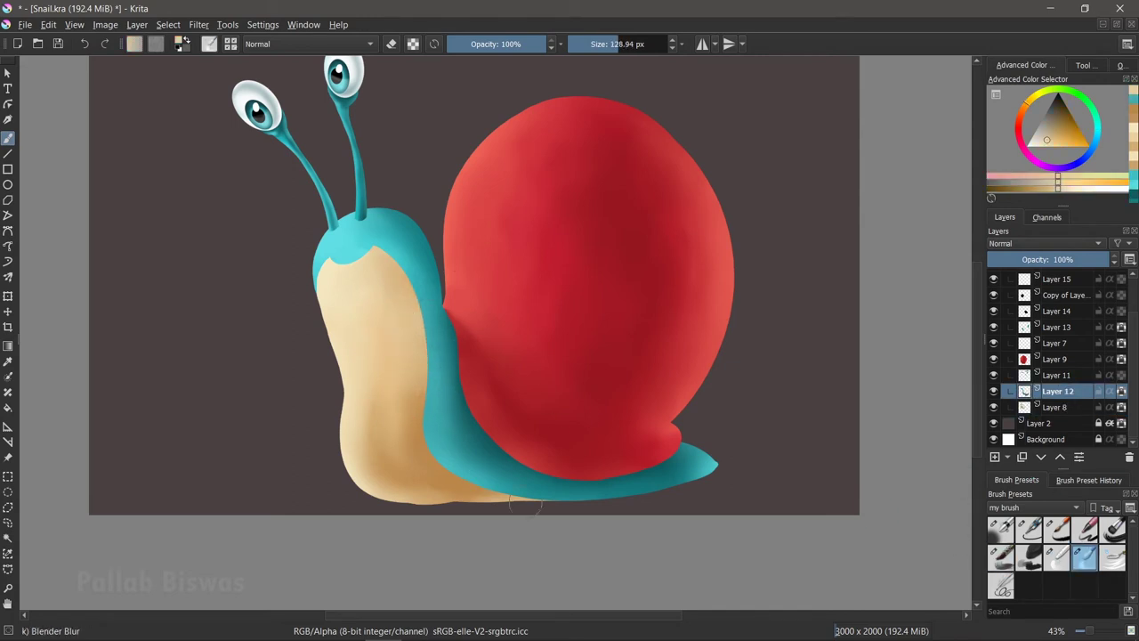
# Step: Glaze teal strokes on the body near the shell across Layers 12 and 8
pyautogui.press('/')
pyautogui.moveTo(521, 471); pyautogui.dragTo(432, 409)
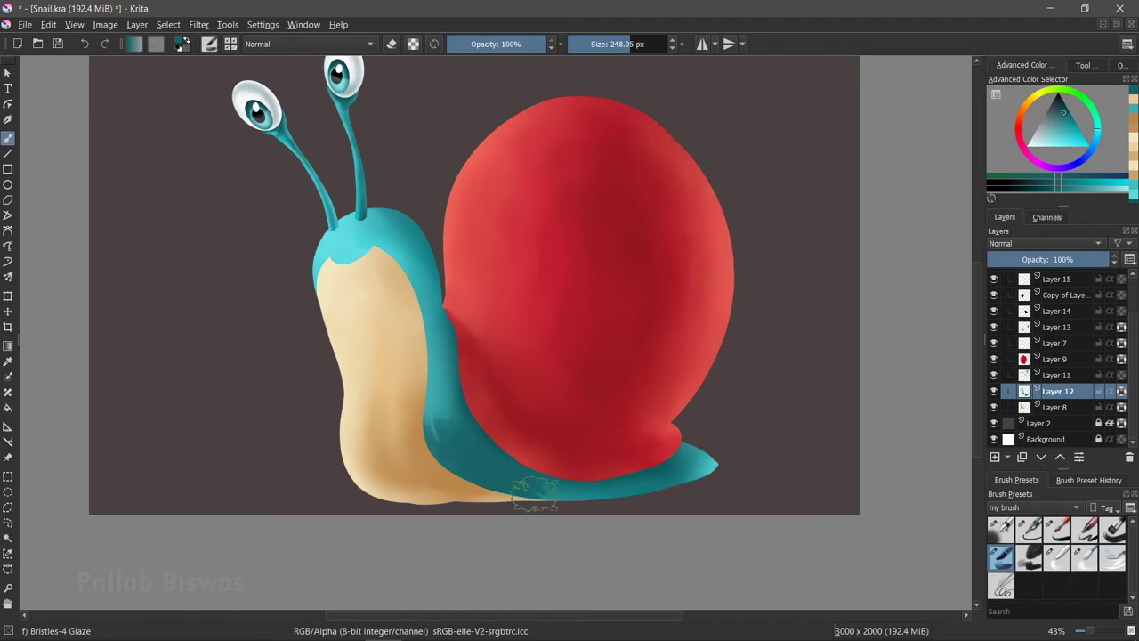
pyautogui.press('pagedown')
pyautogui.keyDown('ctrl'); pyautogui.click(447, 450); pyautogui.keyUp('ctrl')
pyautogui.moveTo(445, 450); pyautogui.dragTo(520, 481)
pyautogui.press('/')
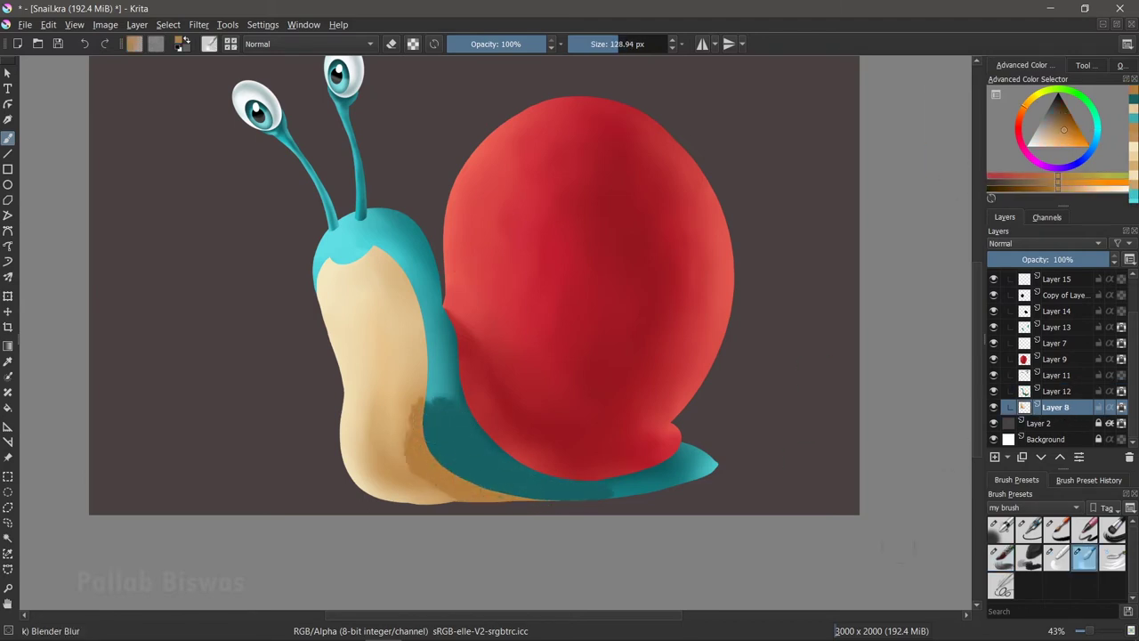
pyautogui.press('pageup')
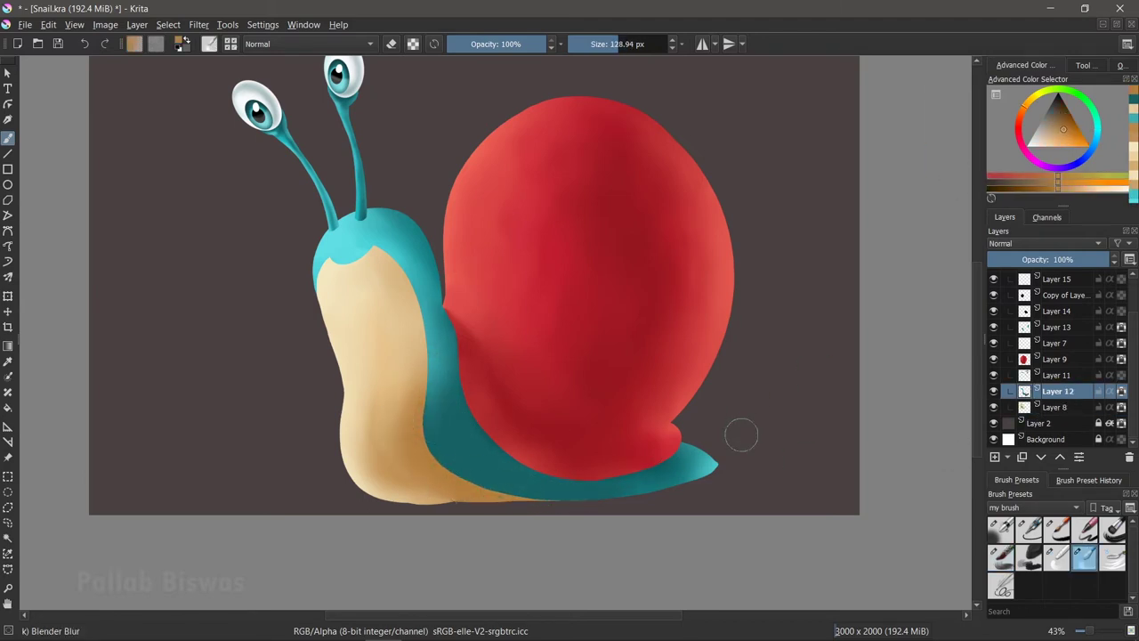
# Step: Airbrush teal along the shell's lower edge and blend the body-underside boundary
pyautogui.press('/')
pyautogui.keyDown('ctrl'); pyautogui.click(445, 427); pyautogui.keyUp('ctrl')
pyautogui.moveTo(445, 472); pyautogui.dragTo(445, 396)
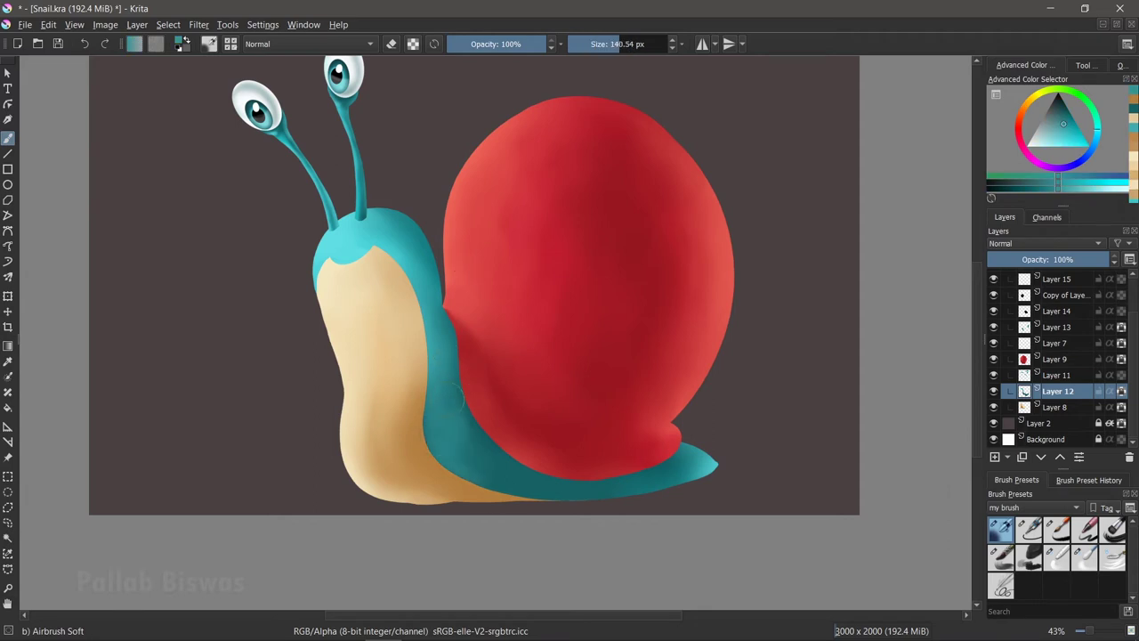
pyautogui.press('pagedown')
pyautogui.keyDown('ctrl'); pyautogui.click(421, 345); pyautogui.keyUp('ctrl')
pyautogui.press('pageup')
pyautogui.press('/')
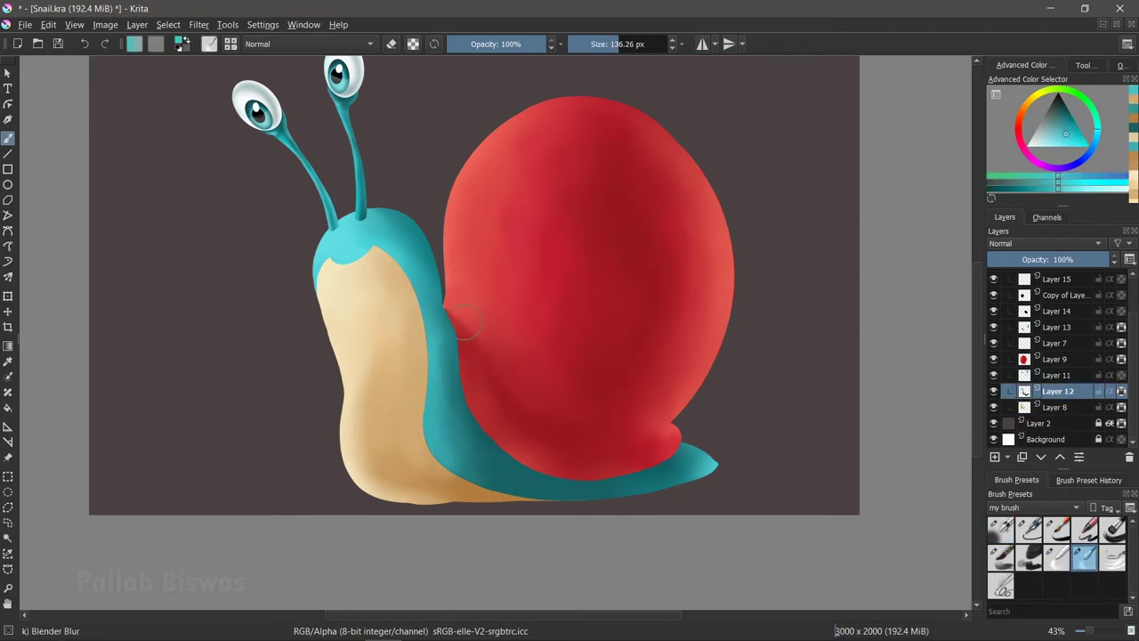
pyautogui.press('pagedown')
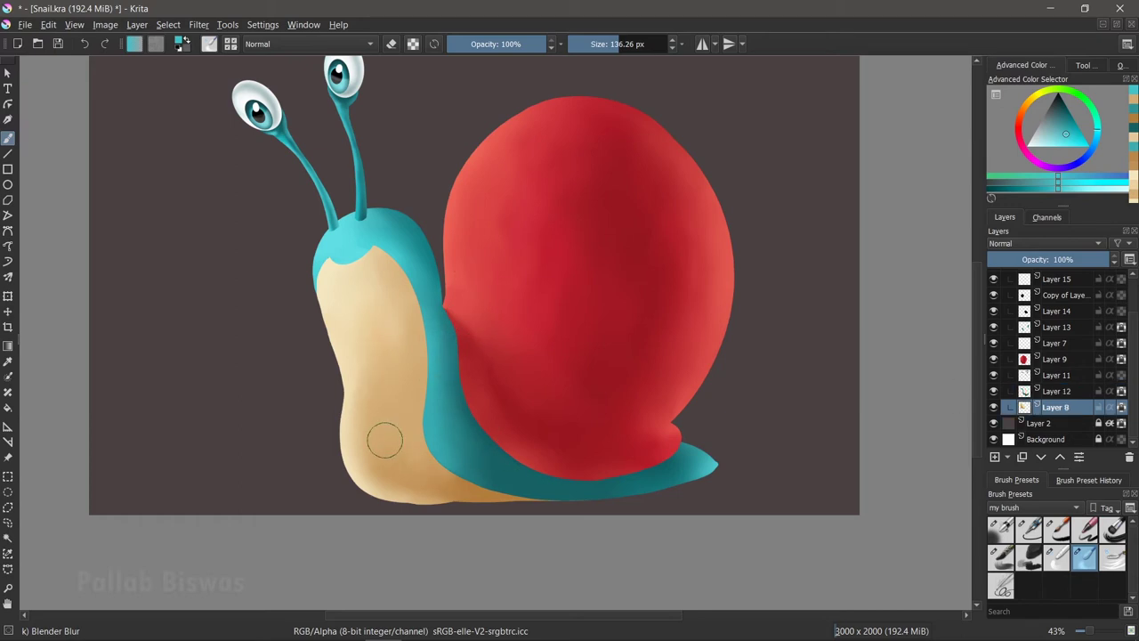
pyautogui.moveTo(716, 454); pyautogui.dragTo(699, 501)
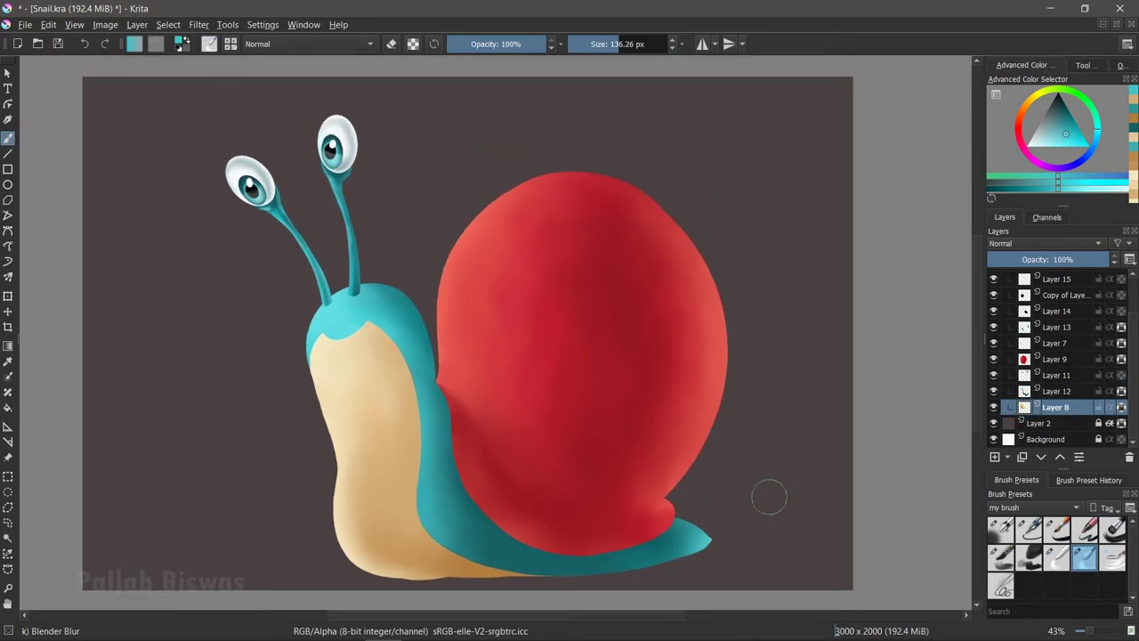
pyautogui.press('pageup')
pyautogui.press('pageup')
pyautogui.press('pageup')
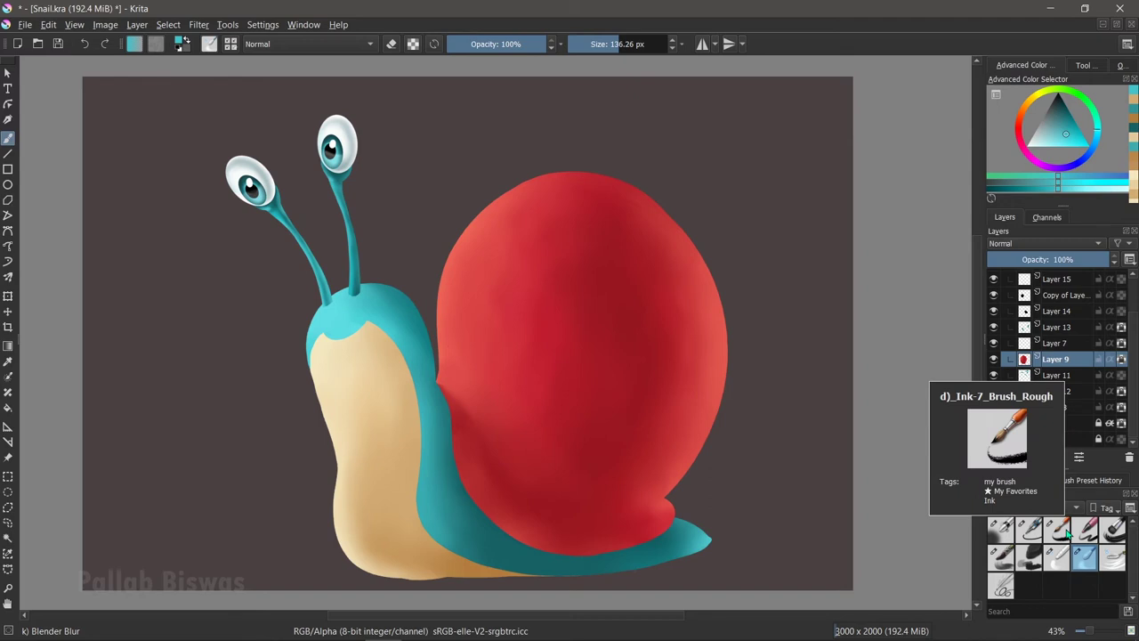
# Step: Glaze dark red over the shell centre and paint a light red curve inside it
pyautogui.moveTo(548, 331)
pyautogui.mouseDown()
pyautogui.moveTo(621, 369)
pyautogui.moveTo(594, 356)
pyautogui.moveTo(546, 407)
pyautogui.mouseUp()
pyautogui.press('/')
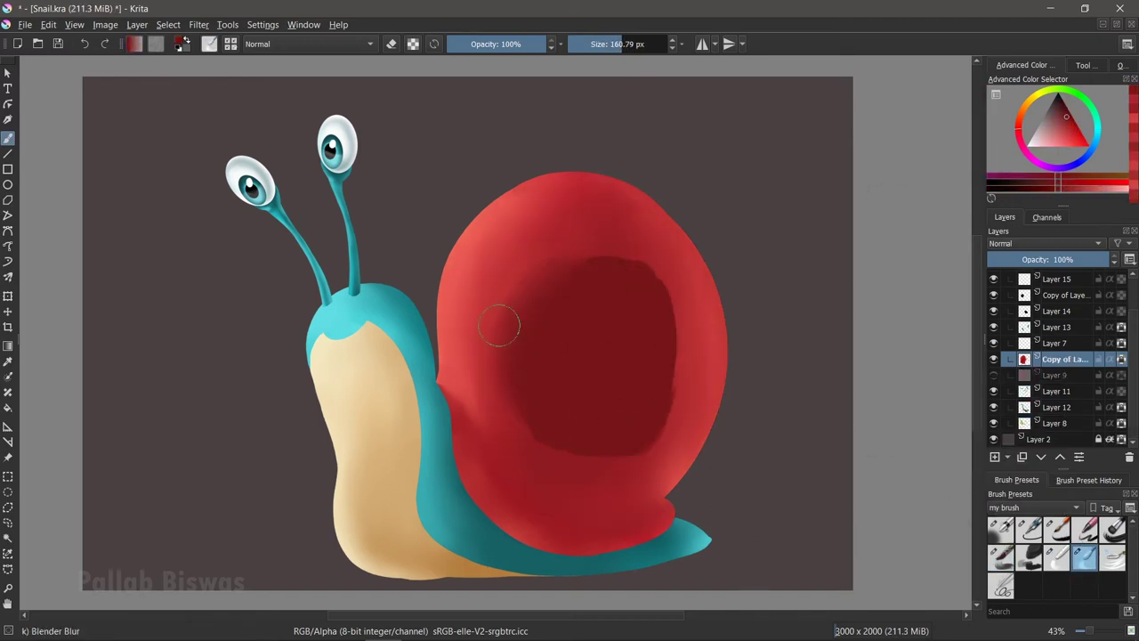
pyautogui.press('/')
pyautogui.keyDown('ctrl'); pyautogui.click(700, 504); pyautogui.keyUp('ctrl')
pyautogui.moveTo(645, 467)
pyautogui.mouseDown()
pyautogui.moveTo(572, 407)
pyautogui.moveTo(565, 356)
pyautogui.moveTo(587, 401)
pyautogui.mouseUp()
# Step: Add more light and dark red glaze to the shell centre and blend the upper spiral
pyautogui.keyDown('ctrl'); pyautogui.click(579, 348); pyautogui.keyUp('ctrl')
pyautogui.moveTo(579, 348)
pyautogui.mouseDown()
pyautogui.moveTo(577, 322)
pyautogui.moveTo(554, 348)
pyautogui.moveTo(605, 356)
pyautogui.moveTo(661, 454)
pyautogui.moveTo(614, 428)
pyautogui.mouseUp()
pyautogui.keyDown('ctrl'); pyautogui.click(566, 356); pyautogui.keyUp('ctrl')
pyautogui.press('/')
pyautogui.moveTo(618, 294); pyautogui.dragTo(638, 331)
pyautogui.press('/')
# Step: Repaint the spiral darker with a smaller brush into a clearer curl, ending on Blender Blur
pyautogui.keyDown('ctrl'); pyautogui.click(635, 381); pyautogui.keyUp('ctrl')
pyautogui.moveTo(635, 385)
pyautogui.mouseDown()
pyautogui.moveTo(623, 405)
pyautogui.moveTo(606, 361)
pyautogui.moveTo(635, 386)
pyautogui.moveTo(603, 330)
pyautogui.moveTo(663, 401)
pyautogui.mouseUp()
pyautogui.keyDown('ctrl'); pyautogui.click(635, 387); pyautogui.keyUp('ctrl')
pyautogui.press('[')
pyautogui.moveTo(569, 320); pyautogui.dragTo(641, 366)
pyautogui.press('/')
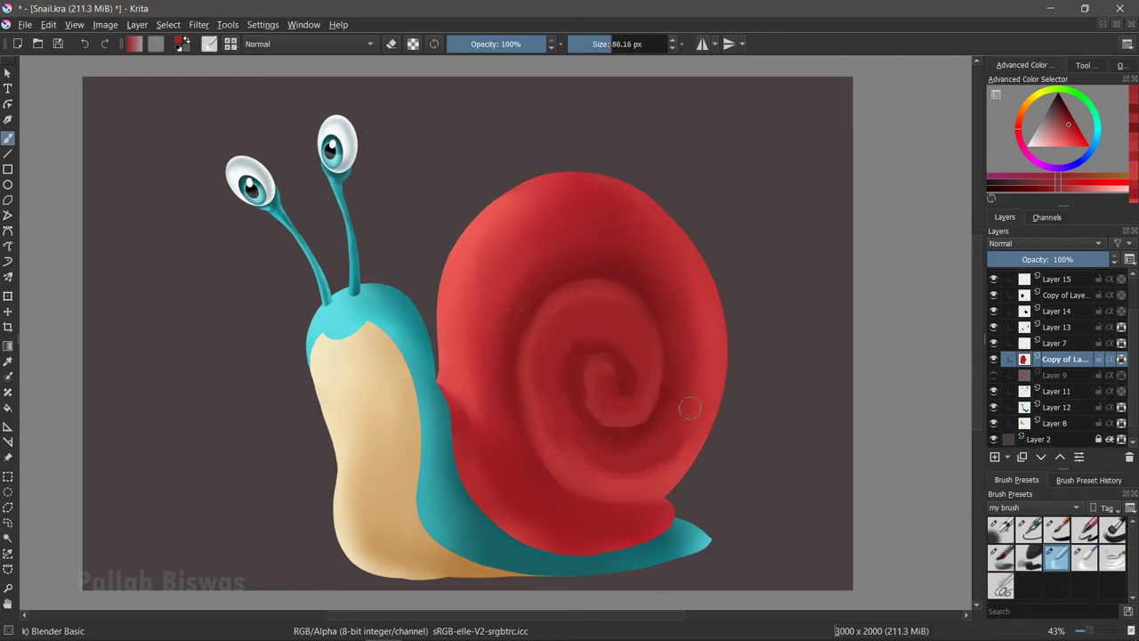
pyautogui.press('/')
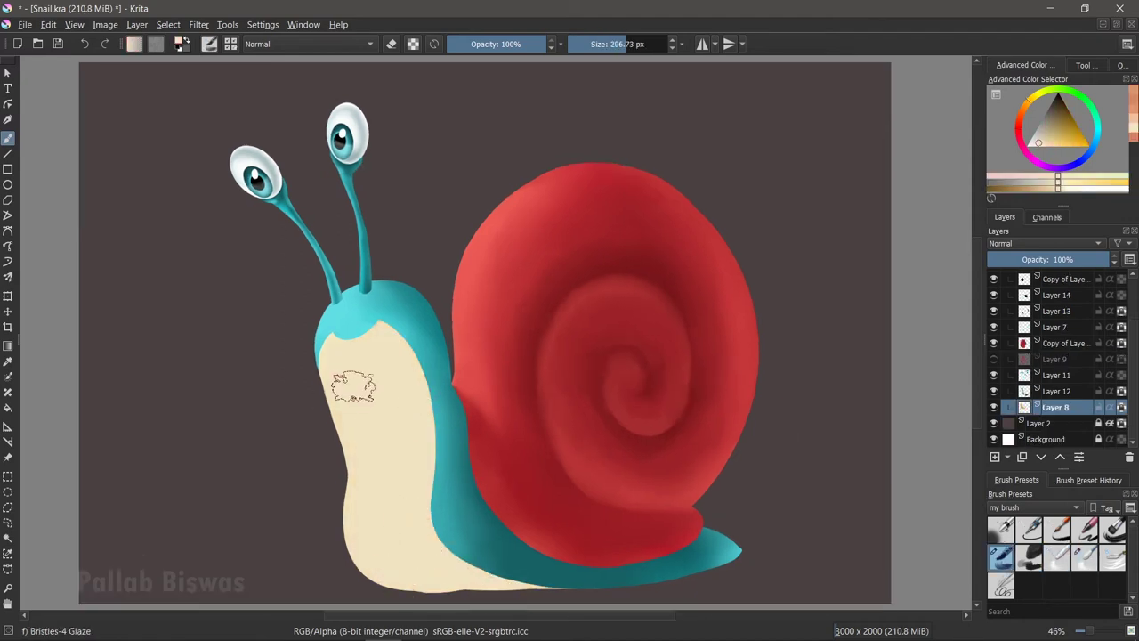
# Step: Repaint the cream underside in peach with Bristles-4 Glaze and blur the streaky strokes smooth
pyautogui.moveTo(413, 396)
pyautogui.mouseDown()
pyautogui.moveTo(394, 433)
pyautogui.moveTo(409, 552)
pyautogui.moveTo(394, 356)
pyautogui.moveTo(407, 539)
pyautogui.moveTo(423, 507)
pyautogui.moveTo(488, 569)
pyautogui.mouseUp()
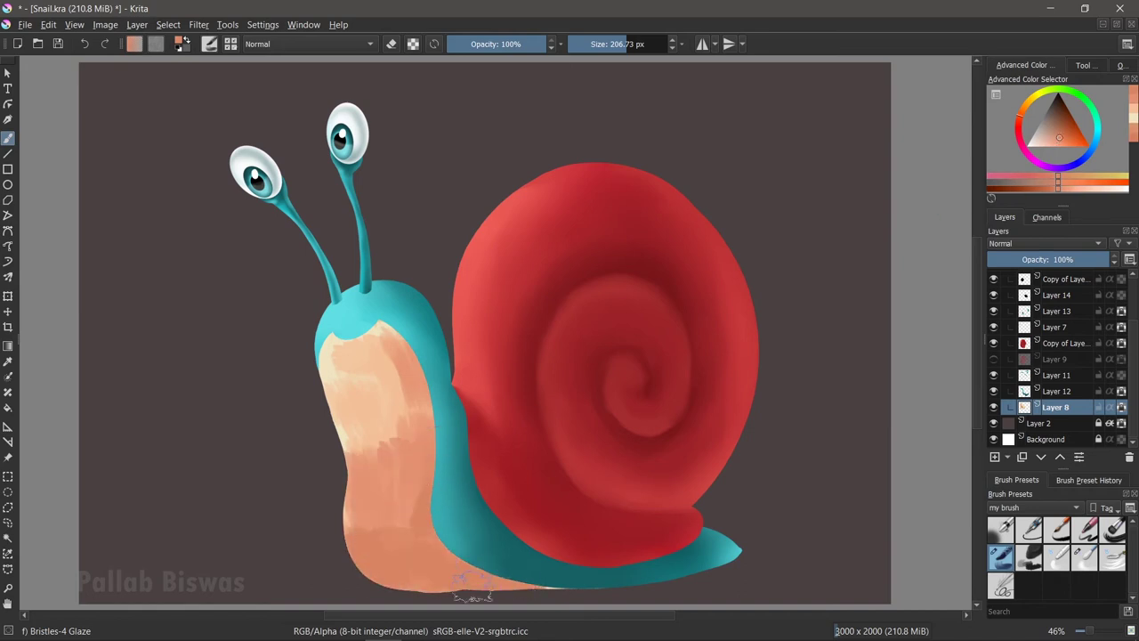
pyautogui.click(1085, 559)
pyautogui.moveTo(472, 374); pyautogui.dragTo(418, 432)
pyautogui.press('/')
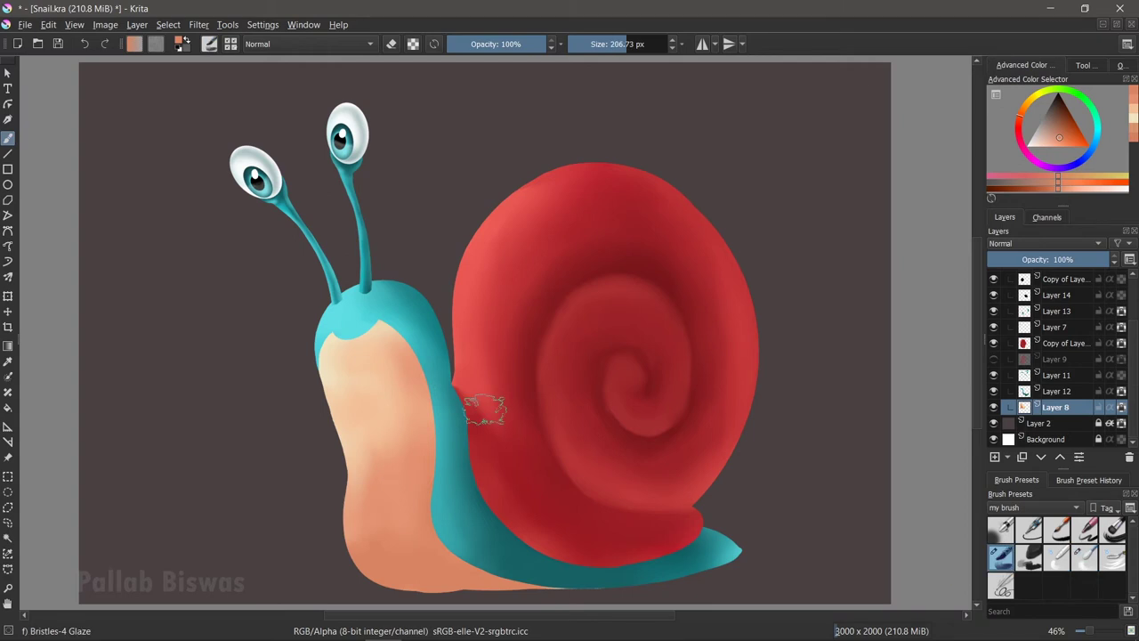
pyautogui.moveTo(356, 472); pyautogui.dragTo(451, 549)
pyautogui.keyDown('ctrl'); pyautogui.click(467, 565); pyautogui.keyUp('ctrl')
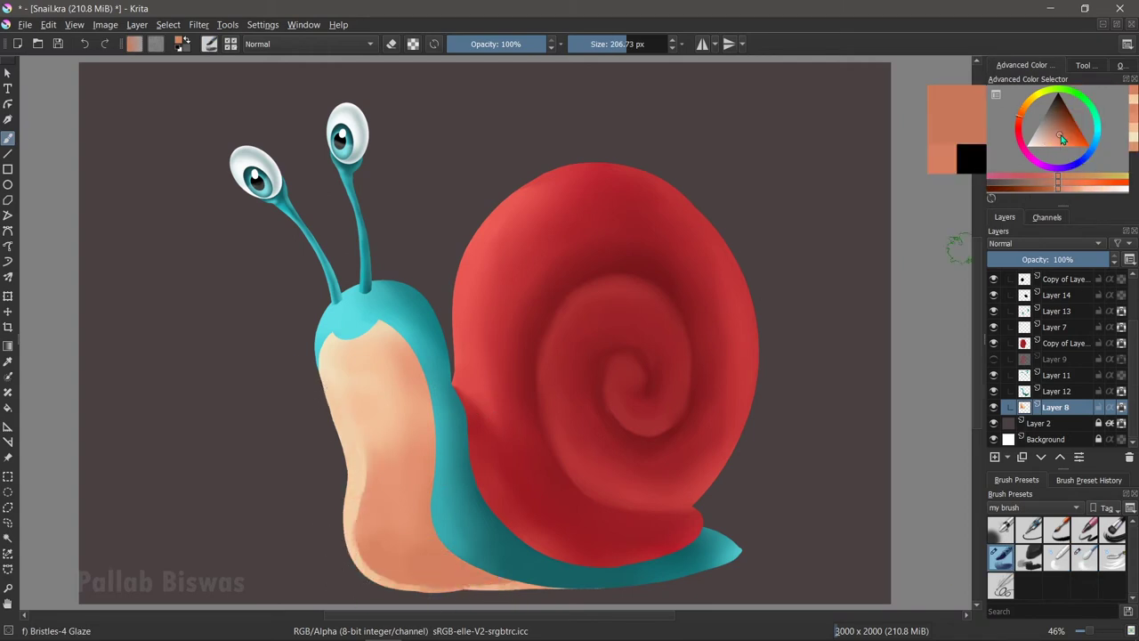
pyautogui.press('/')
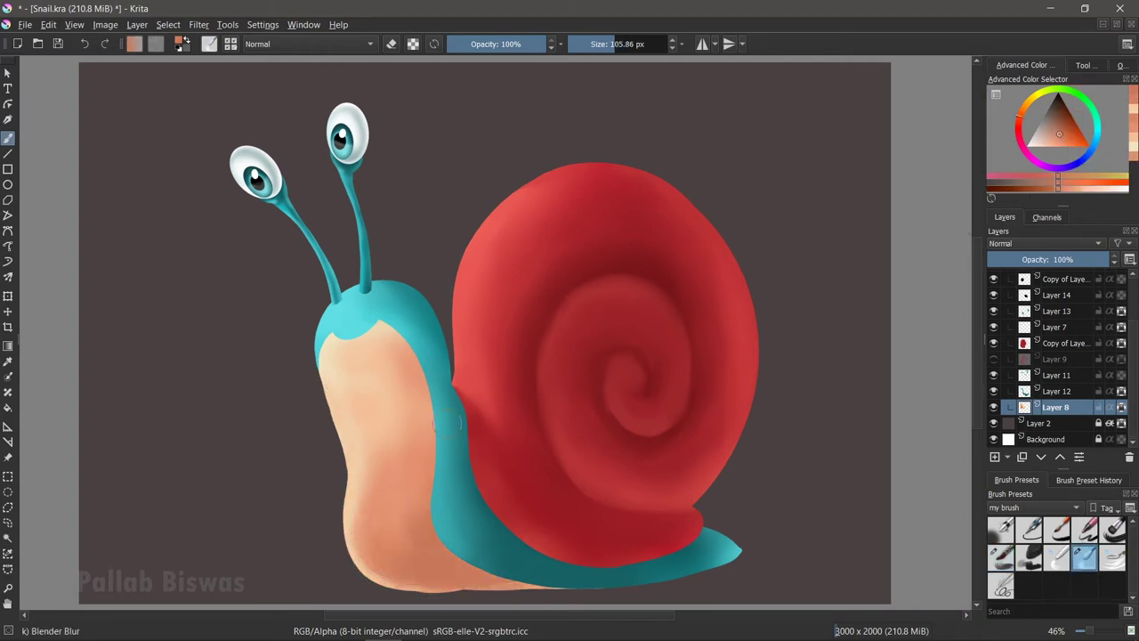
pyautogui.keyDown('ctrl'); pyautogui.click(381, 495); pyautogui.keyUp('ctrl')
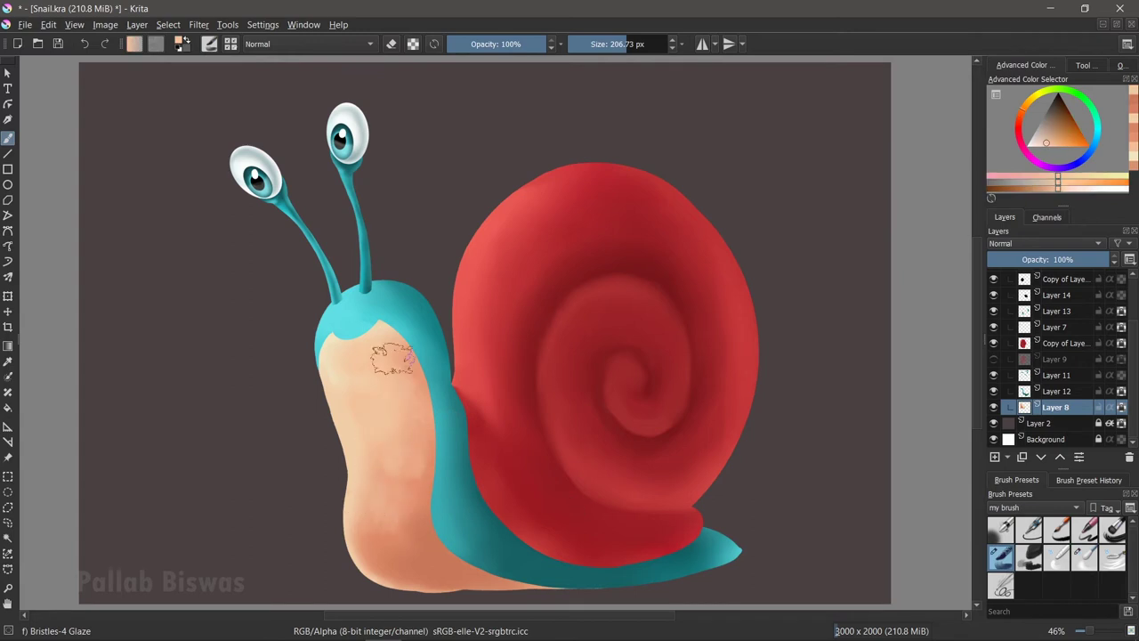
pyautogui.click(1057, 556)
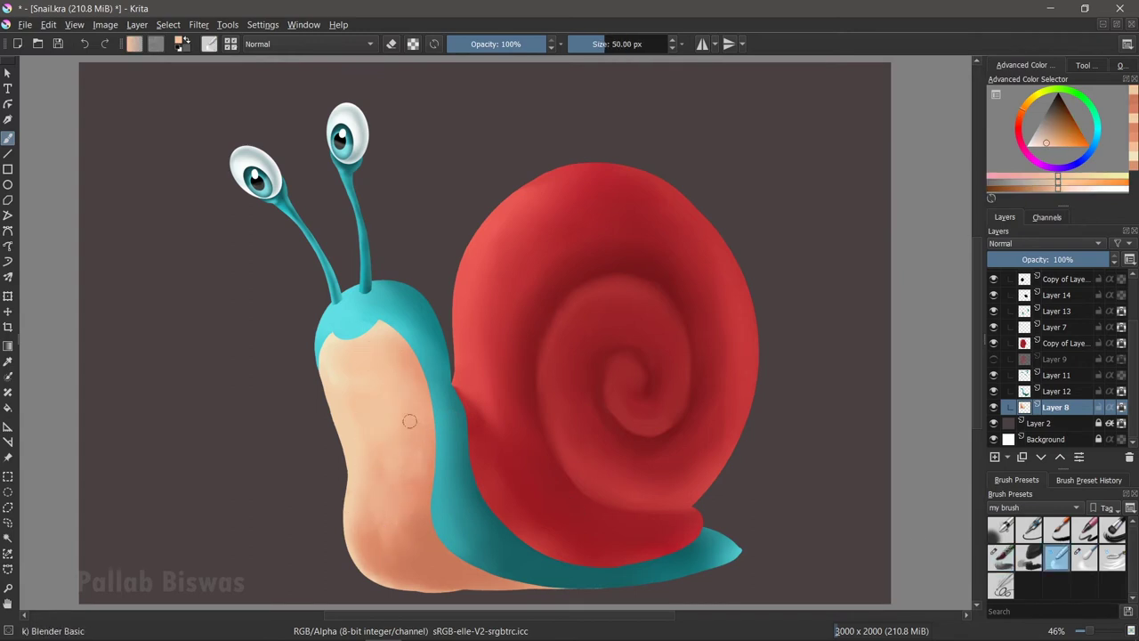
# Step: Add a new empty layer and pick grey with a very large glaze brush
pyautogui.press('Insert')
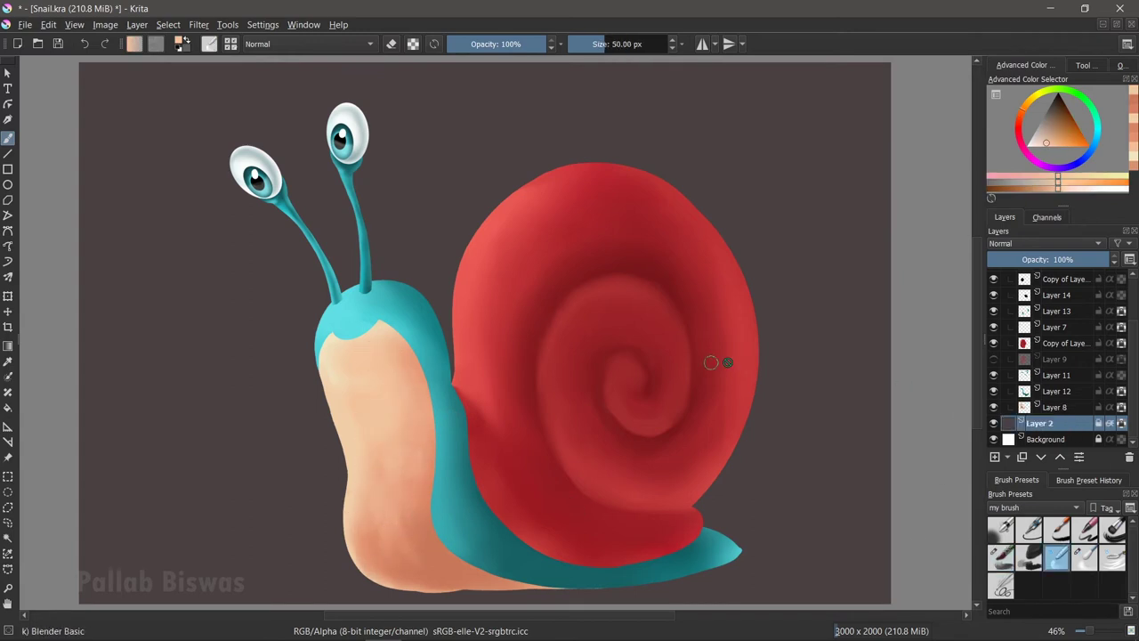
pyautogui.click(1040, 122)
pyautogui.click(1000, 556)
# Step: Paint a broad light-grey backdrop across the canvas on Layer 16
pyautogui.moveTo(383, 418)
pyautogui.mouseDown()
pyautogui.moveTo(233, 523)
pyautogui.moveTo(63, 534)
pyautogui.moveTo(89, 89)
pyautogui.moveTo(218, 240)
pyautogui.moveTo(855, 165)
pyautogui.moveTo(840, 470)
pyautogui.moveTo(140, 470)
pyautogui.moveTo(648, 538)
pyautogui.mouseUp()
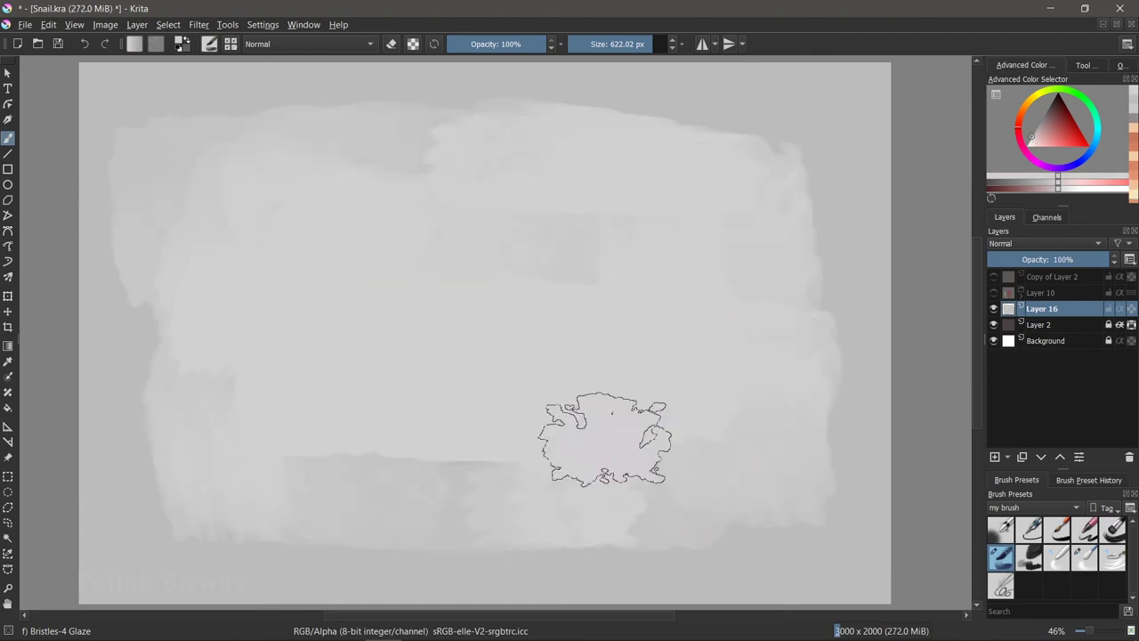
pyautogui.click(1052, 559)
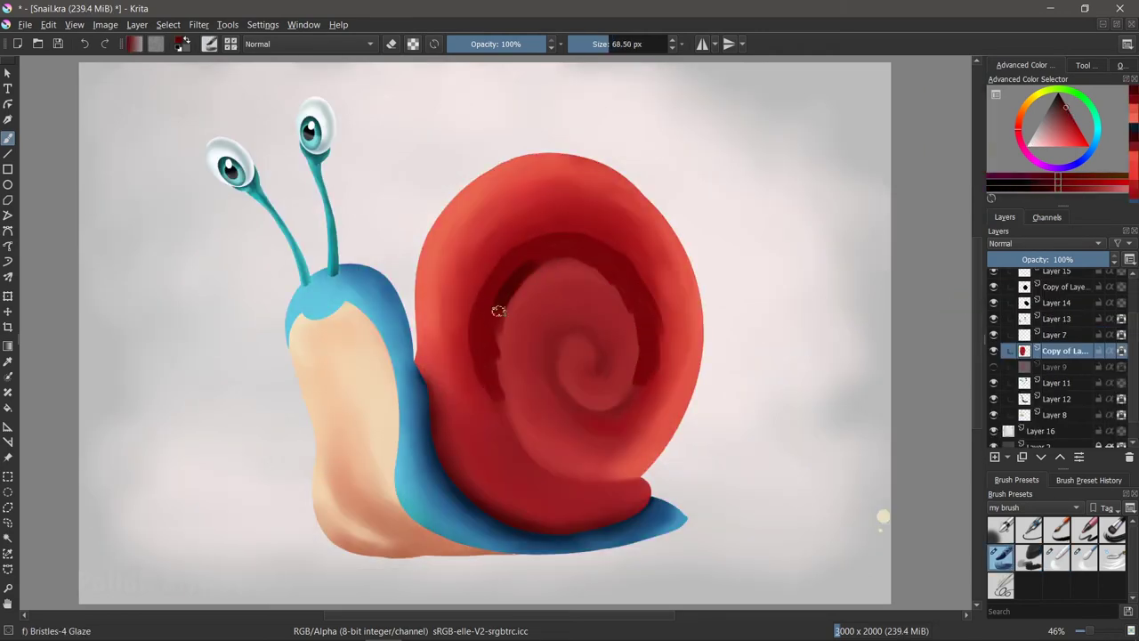
# Step: Blend the dark inner arc and groove of the shell spiral with Blender Basic
pyautogui.moveTo(474, 345)
pyautogui.mouseDown()
pyautogui.moveTo(508, 262)
pyautogui.moveTo(653, 370)
pyautogui.mouseUp()
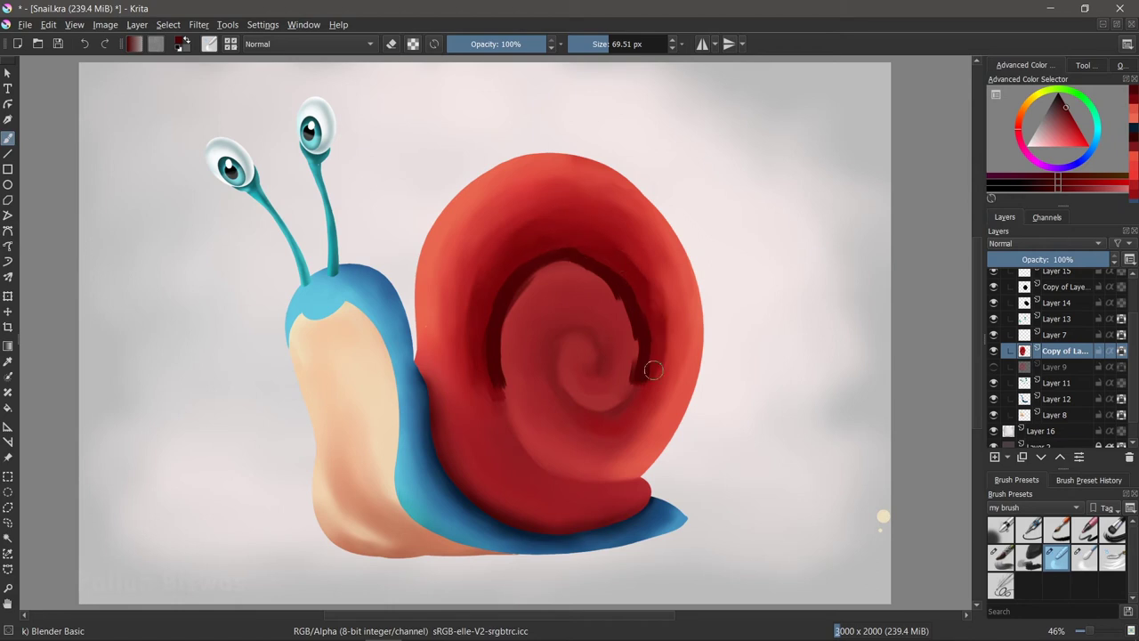
pyautogui.moveTo(493, 337)
pyautogui.mouseDown()
pyautogui.moveTo(661, 310)
pyautogui.moveTo(499, 400)
pyautogui.mouseUp()
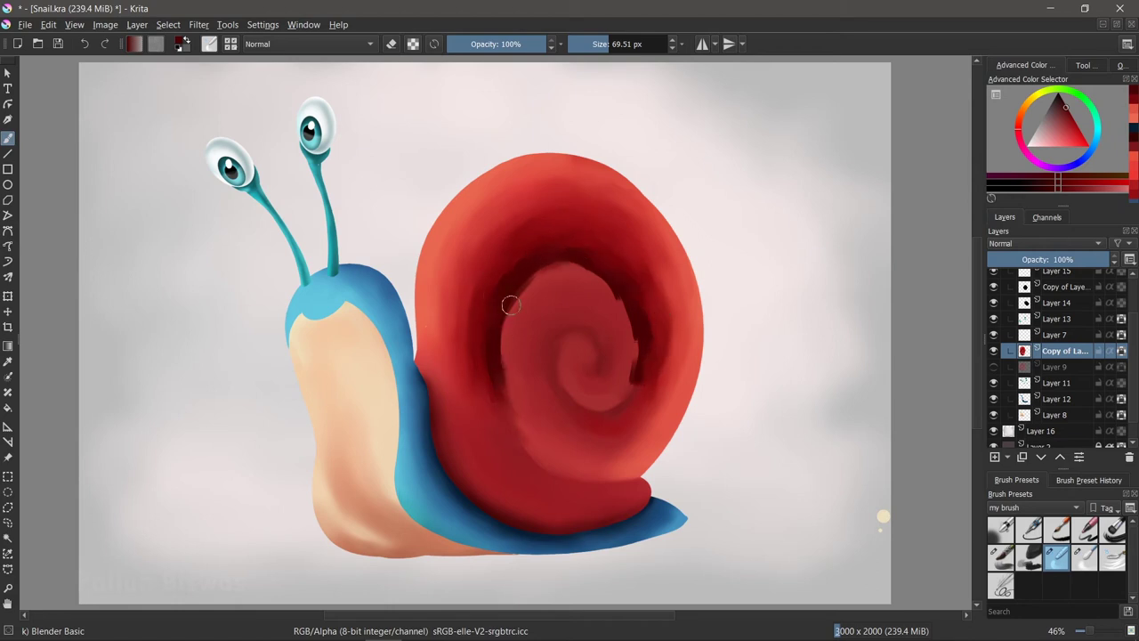
pyautogui.press('/')
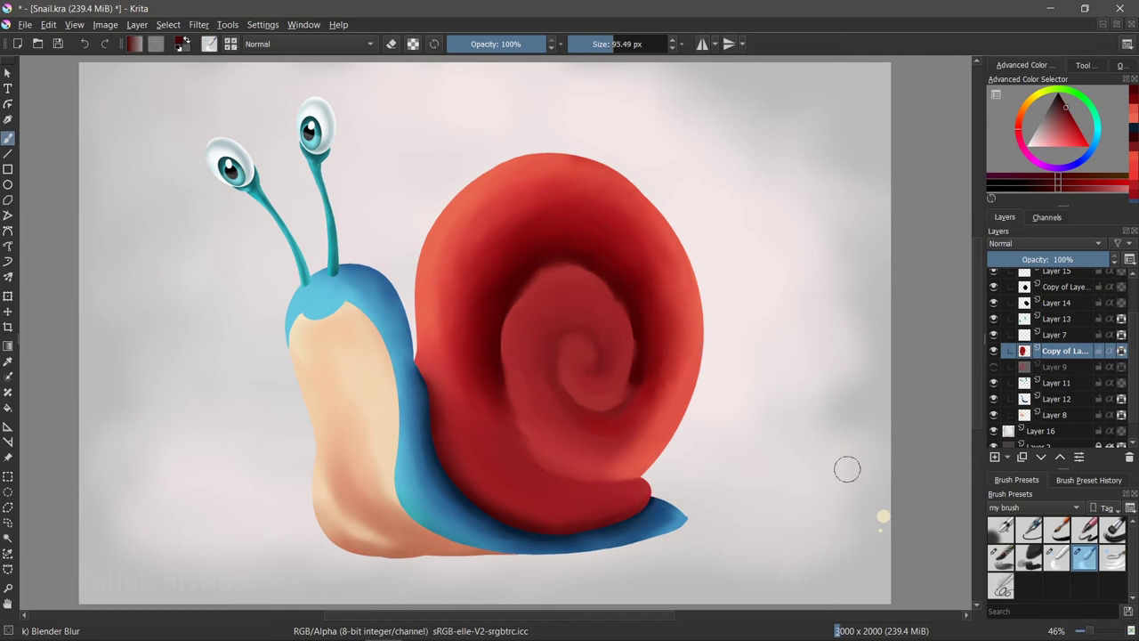
# Step: Paint light salmon highlights along the spiral's left edge, bottom and top
pyautogui.keyDown('ctrl'); pyautogui.click(588, 287); pyautogui.keyUp('ctrl')
pyautogui.moveTo(515, 378)
pyautogui.mouseDown()
pyautogui.moveTo(508, 294)
pyautogui.moveTo(534, 318)
pyautogui.moveTo(525, 402)
pyautogui.moveTo(498, 356)
pyautogui.mouseUp()
pyautogui.moveTo(500, 396); pyautogui.dragTo(498, 336)
pyautogui.moveTo(534, 456); pyautogui.dragTo(630, 476)
pyautogui.keyDown('ctrl'); pyautogui.click(569, 320); pyautogui.keyUp('ctrl')
pyautogui.moveTo(521, 414); pyautogui.dragTo(524, 294)
pyautogui.moveTo(529, 285)
pyautogui.mouseDown()
pyautogui.moveTo(596, 278)
pyautogui.moveTo(628, 391)
pyautogui.mouseUp()
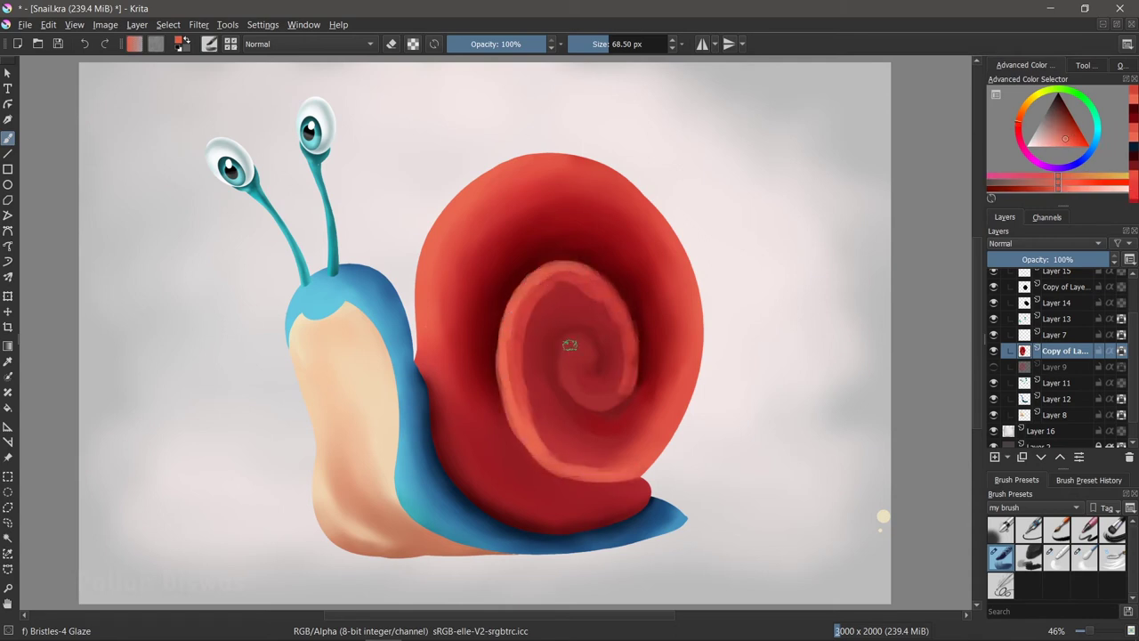
# Step: Sample a new shell red and paint soft strokes along the spiral's left, top and right
pyautogui.press('/')
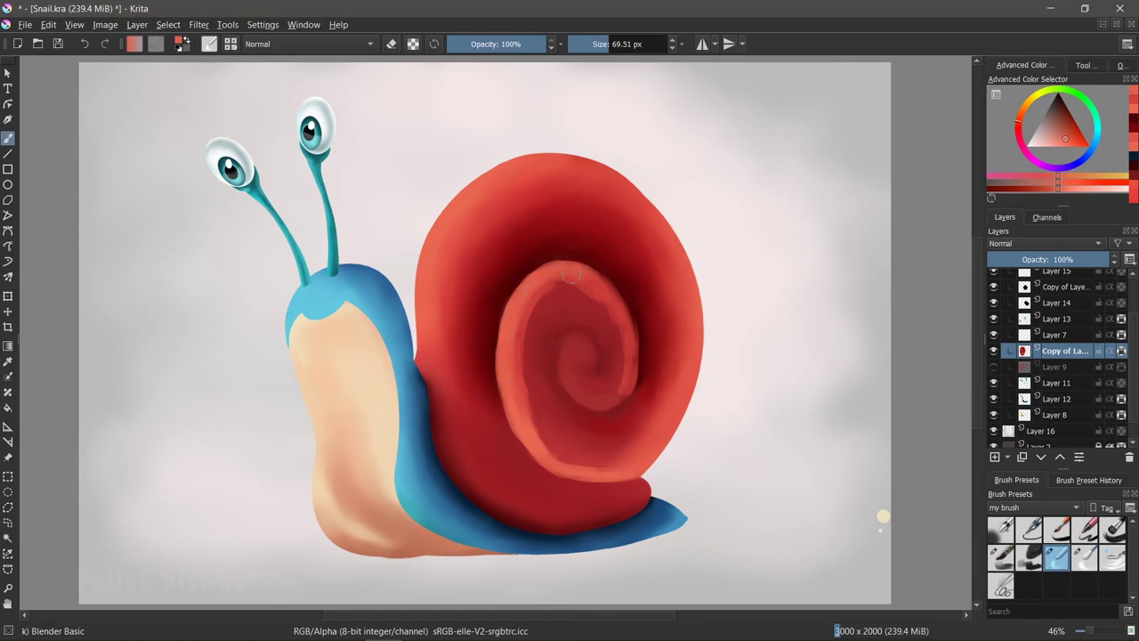
pyautogui.keyDown('ctrl'); pyautogui.click(489, 280); pyautogui.keyUp('ctrl')
pyautogui.press('/')
pyautogui.keyDown('ctrl'); pyautogui.click(527, 318); pyautogui.keyUp('ctrl')
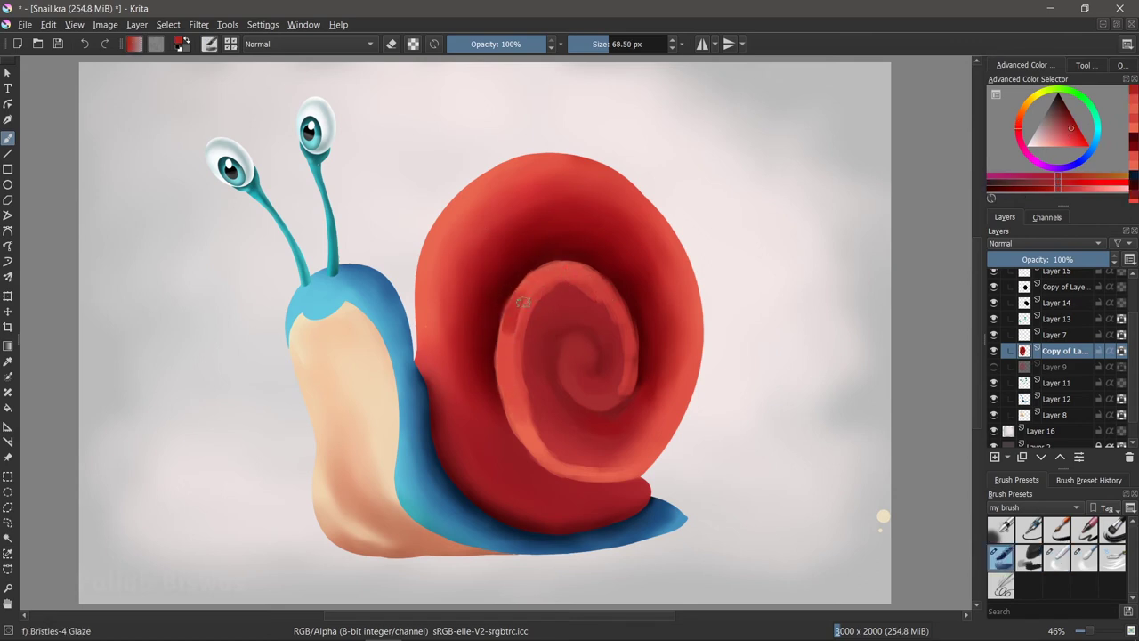
pyautogui.moveTo(511, 320); pyautogui.dragTo(498, 383)
pyautogui.moveTo(516, 298)
pyautogui.mouseDown()
pyautogui.moveTo(591, 267)
pyautogui.moveTo(632, 374)
pyautogui.mouseUp()
# Step: Paint darker red strokes around the inner spiral in the shell centre
pyautogui.keyDown('ctrl'); pyautogui.click(528, 314); pyautogui.keyUp('ctrl')
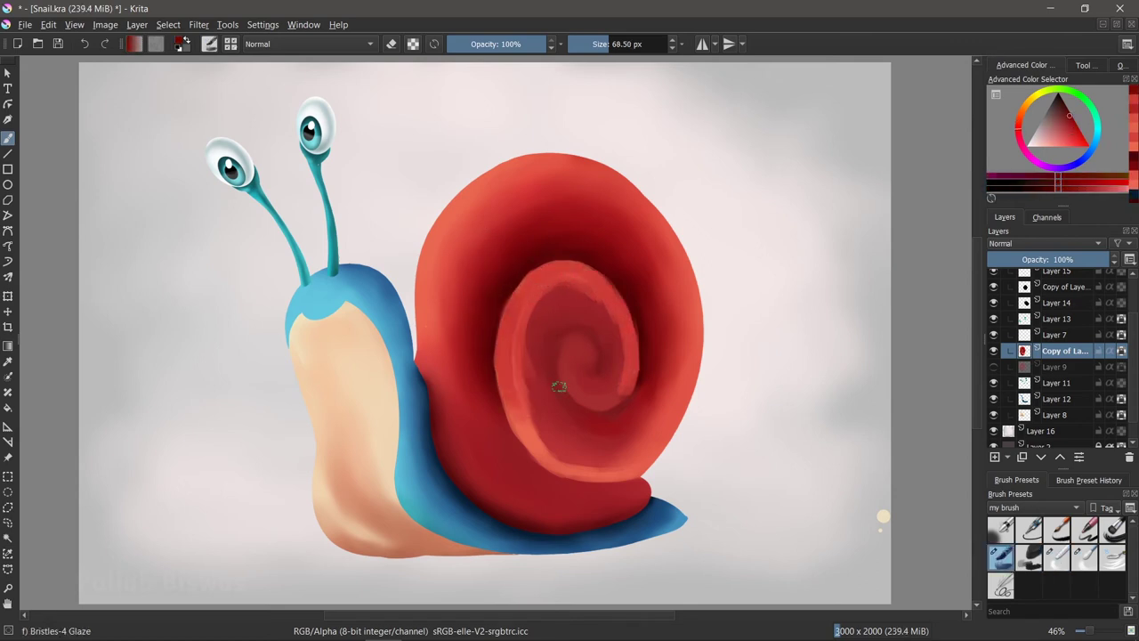
pyautogui.moveTo(588, 331); pyautogui.dragTo(546, 381)
pyautogui.keyDown('ctrl'); pyautogui.click(508, 356); pyautogui.keyUp('ctrl')
pyautogui.moveTo(579, 293); pyautogui.dragTo(614, 374)
pyautogui.keyDown('ctrl'); pyautogui.click(538, 313); pyautogui.keyUp('ctrl')
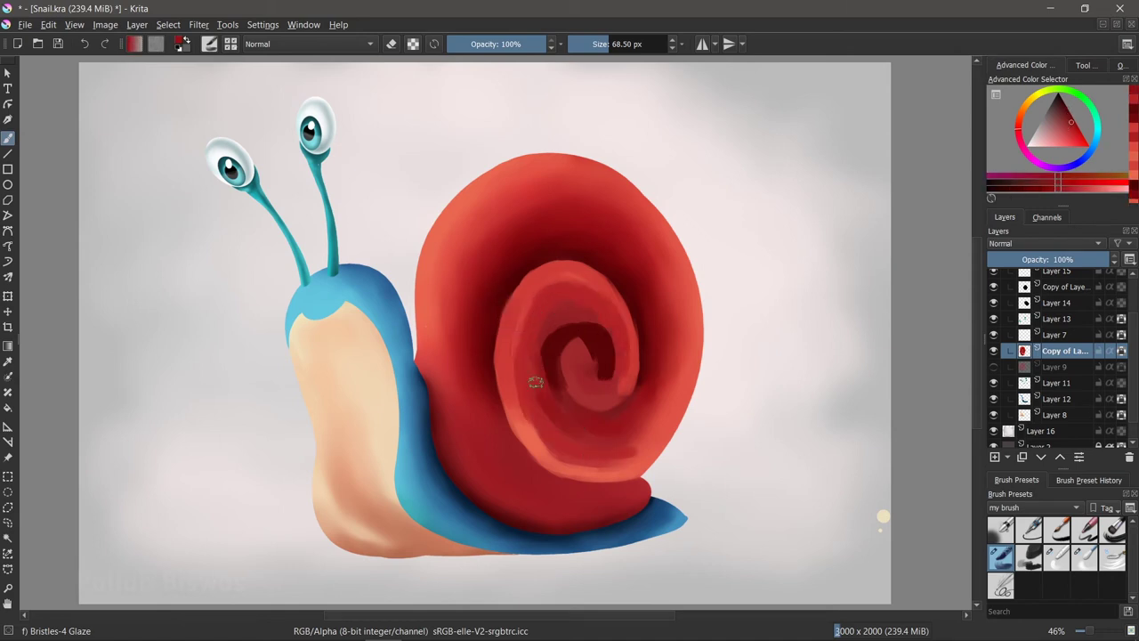
pyautogui.moveTo(554, 400); pyautogui.dragTo(587, 320)
pyautogui.keyDown('ctrl'); pyautogui.click(588, 374); pyautogui.keyUp('ctrl')
# Step: Blend the lower-left inner spiral smoother, resizing the brush from about 36 to 63 px
pyautogui.press('/')
pyautogui.moveTo(532, 378); pyautogui.dragTo(539, 436)
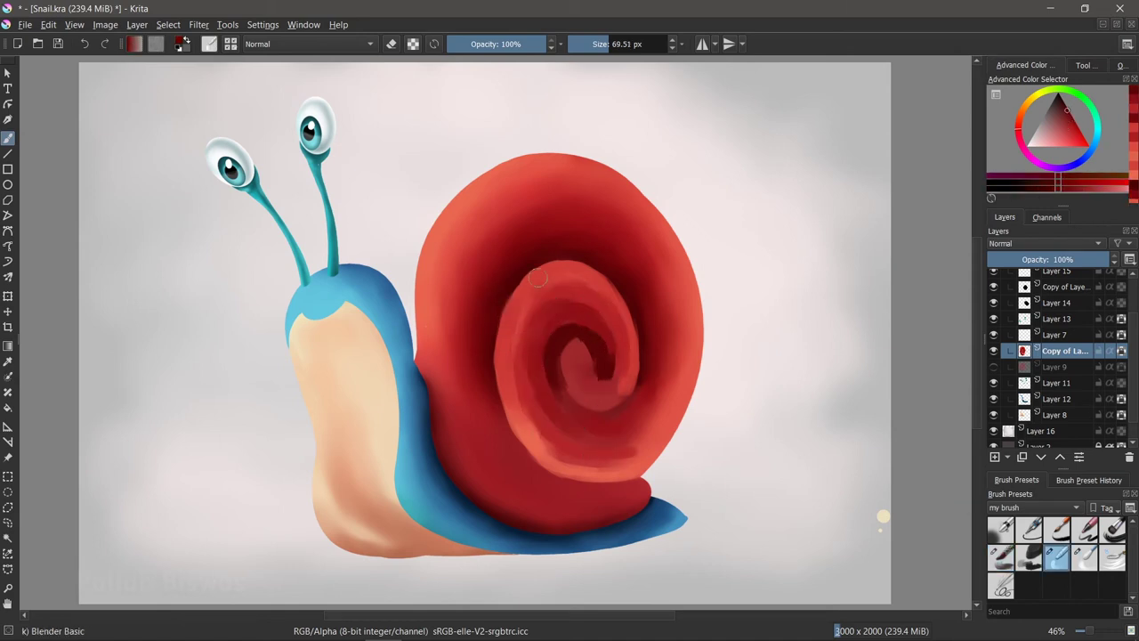
pyautogui.moveTo(621, 321); pyautogui.dragTo(627, 283)
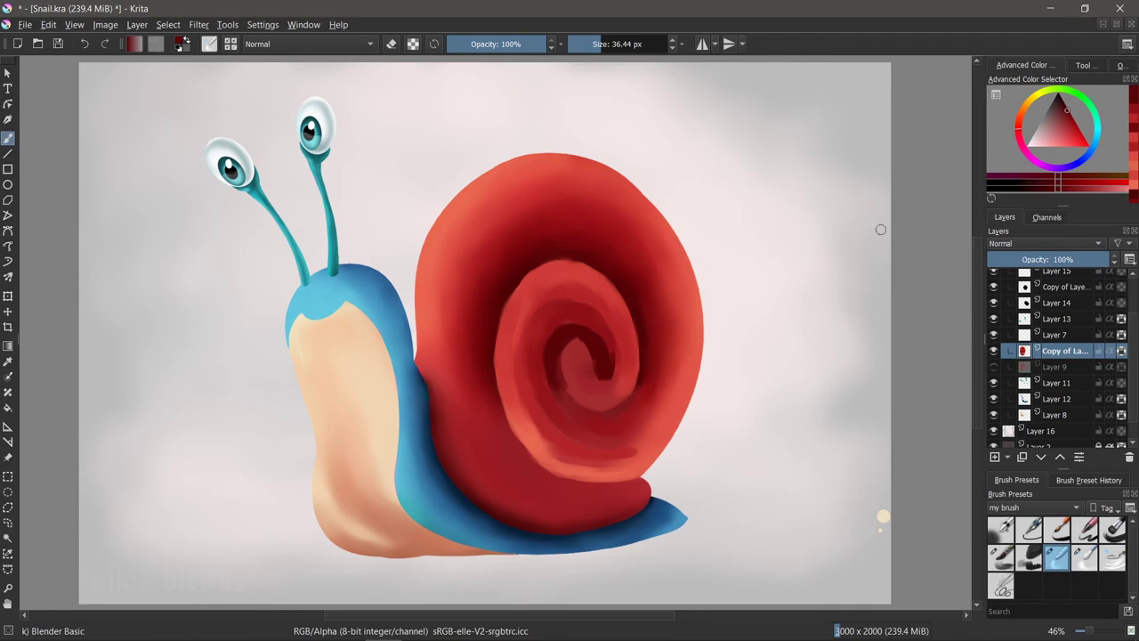
pyautogui.moveTo(612, 332)
pyautogui.mouseDown()
pyautogui.moveTo(599, 314)
pyautogui.moveTo(570, 332)
pyautogui.moveTo(570, 395)
pyautogui.moveTo(542, 308)
pyautogui.mouseUp()
# Step: Blend the spiral centre and add light red highlights on the inner shell rim
pyautogui.moveTo(596, 365)
pyautogui.mouseDown()
pyautogui.moveTo(570, 356)
pyautogui.moveTo(546, 445)
pyautogui.moveTo(521, 316)
pyautogui.moveTo(625, 348)
pyautogui.moveTo(547, 330)
pyautogui.moveTo(597, 400)
pyautogui.moveTo(580, 323)
pyautogui.moveTo(579, 392)
pyautogui.moveTo(512, 407)
pyautogui.moveTo(525, 316)
pyautogui.mouseUp()
pyautogui.press('/')
pyautogui.keyDown('ctrl'); pyautogui.click(576, 337); pyautogui.keyUp('ctrl')
pyautogui.press('.')
pyautogui.press('.')
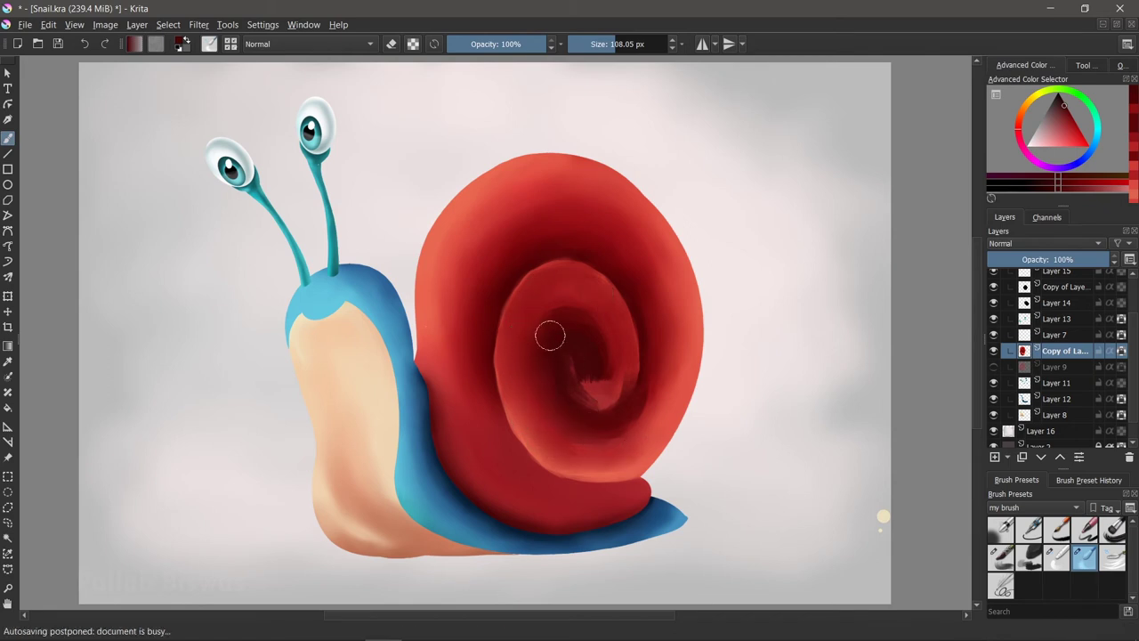
pyautogui.keyDown('ctrl'); pyautogui.click(676, 382); pyautogui.keyUp('ctrl')
pyautogui.press('/')
pyautogui.moveTo(534, 285)
pyautogui.mouseDown()
pyautogui.moveTo(527, 318)
pyautogui.moveTo(617, 308)
pyautogui.moveTo(519, 353)
pyautogui.moveTo(587, 297)
pyautogui.mouseUp()
# Step: Repaint and blur the inner shell spiral smooth, reducing the brush to about 54 px
pyautogui.press('/')
pyautogui.keyDown('ctrl'); pyautogui.click(539, 321); pyautogui.keyUp('ctrl')
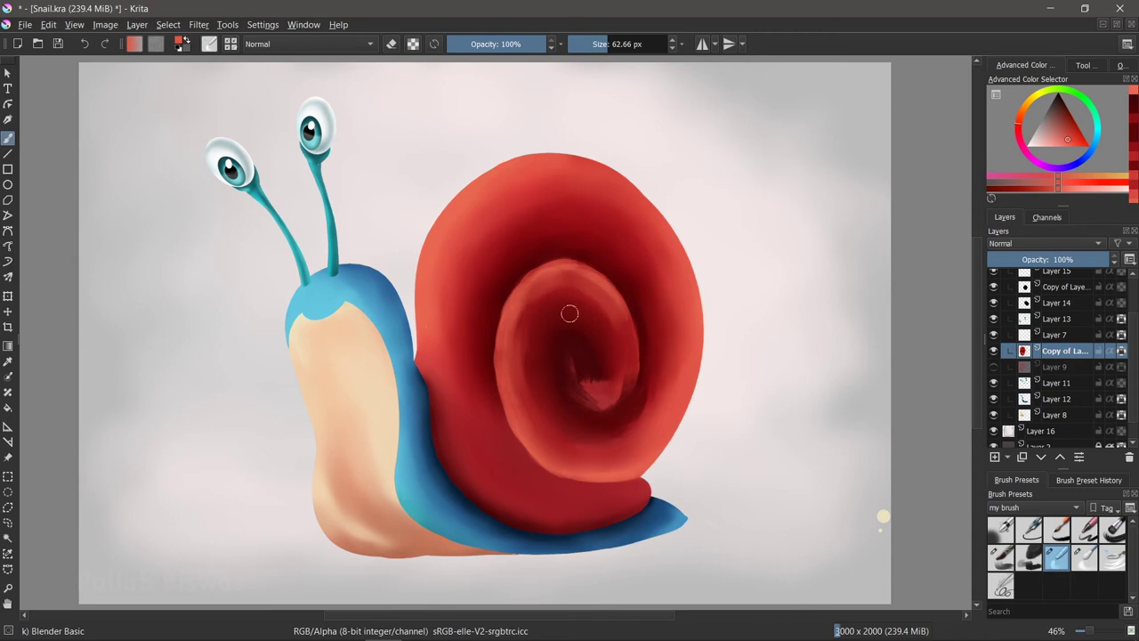
pyautogui.press('/')
pyautogui.moveTo(531, 323); pyautogui.dragTo(613, 323)
pyautogui.press('/')
pyautogui.moveTo(542, 325); pyautogui.dragTo(577, 330)
pyautogui.press('[')
pyautogui.press('[')
pyautogui.press('[')
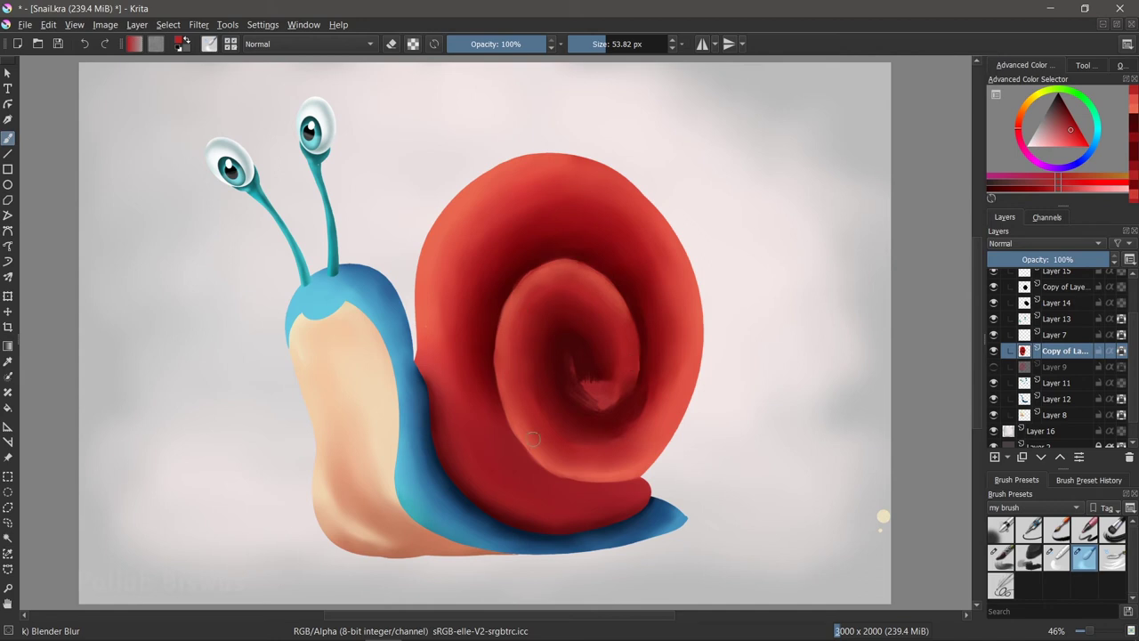
# Step: Shade the shell's lower edge darker red with Bristles-4 Glaze
pyautogui.click(1000, 556)
pyautogui.moveTo(503, 418); pyautogui.dragTo(646, 472)
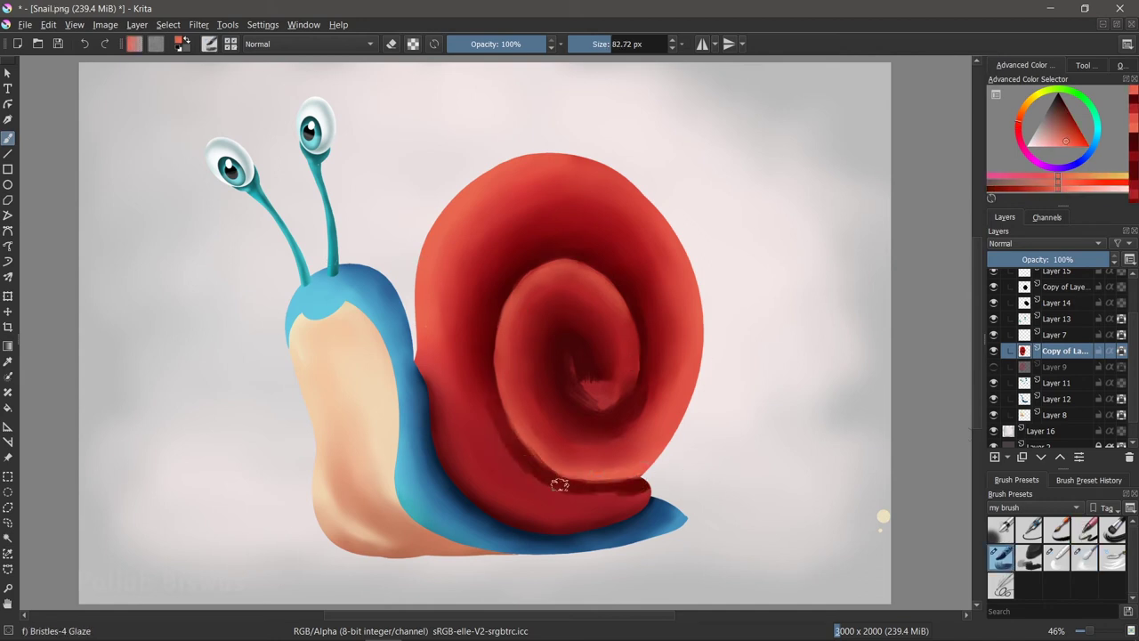
pyautogui.moveTo(516, 415)
pyautogui.mouseDown()
pyautogui.moveTo(534, 472)
pyautogui.moveTo(635, 505)
pyautogui.mouseUp()
pyautogui.press('/')
# Step: Paint lighter red strokes over the inner spiral edge and smooth them
pyautogui.press('/')
pyautogui.keyDown('ctrl'); pyautogui.click(472, 306); pyautogui.keyUp('ctrl')
pyautogui.moveTo(524, 302)
pyautogui.mouseDown()
pyautogui.moveTo(560, 266)
pyautogui.moveTo(507, 418)
pyautogui.moveTo(556, 279)
pyautogui.moveTo(627, 383)
pyautogui.mouseUp()
pyautogui.moveTo(614, 285); pyautogui.dragTo(521, 445)
pyautogui.moveTo(543, 365); pyautogui.dragTo(614, 285)
pyautogui.press('/')
pyautogui.moveTo(537, 311); pyautogui.dragTo(623, 378)
pyautogui.keyDown('ctrl'); pyautogui.click(511, 316); pyautogui.keyUp('ctrl')
pyautogui.press('/')
# Step: Glaze lighter sampled reds over the upper shell, outer shell and spiral with a larger brush
pyautogui.click(1057, 143)
pyautogui.moveTo(436, 284)
pyautogui.mouseDown()
pyautogui.moveTo(607, 178)
pyautogui.moveTo(552, 454)
pyautogui.moveTo(615, 276)
pyautogui.mouseUp()
pyautogui.keyDown('ctrl'); pyautogui.click(470, 292); pyautogui.keyUp('ctrl')
pyautogui.moveTo(472, 258); pyautogui.dragTo(668, 205)
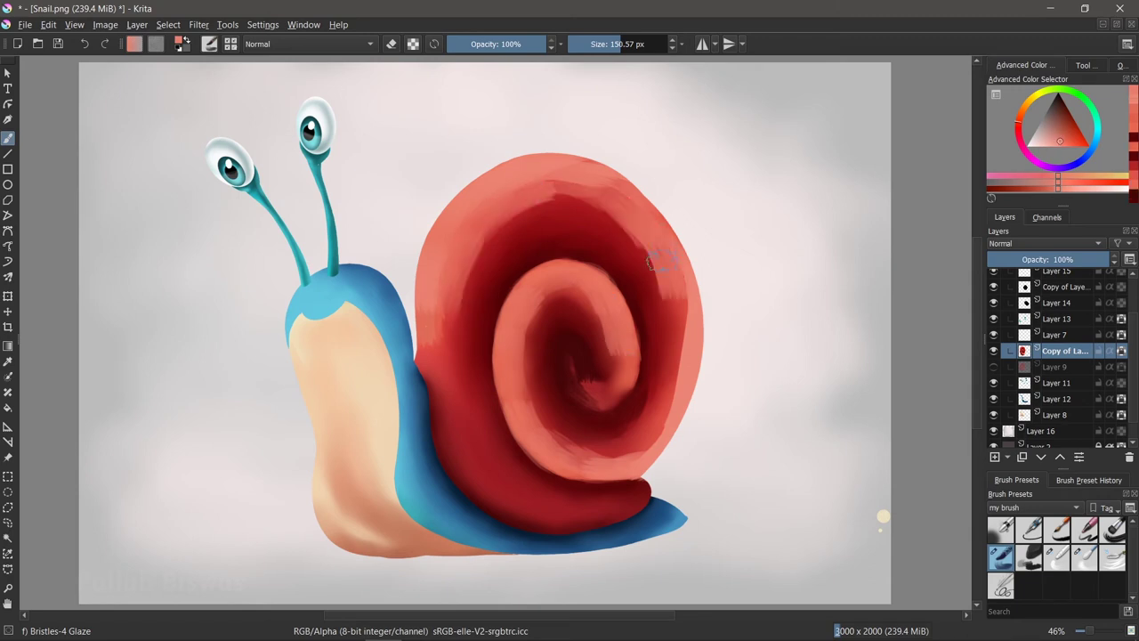
pyautogui.moveTo(552, 427); pyautogui.dragTo(608, 334)
pyautogui.keyDown('ctrl'); pyautogui.click(608, 334); pyautogui.keyUp('ctrl')
pyautogui.moveTo(641, 258); pyautogui.dragTo(611, 247)
pyautogui.moveTo(659, 436)
pyautogui.mouseDown()
pyautogui.moveTo(559, 203)
pyautogui.moveTo(473, 396)
pyautogui.mouseUp()
pyautogui.keyDown('ctrl'); pyautogui.click(552, 209); pyautogui.keyUp('ctrl')
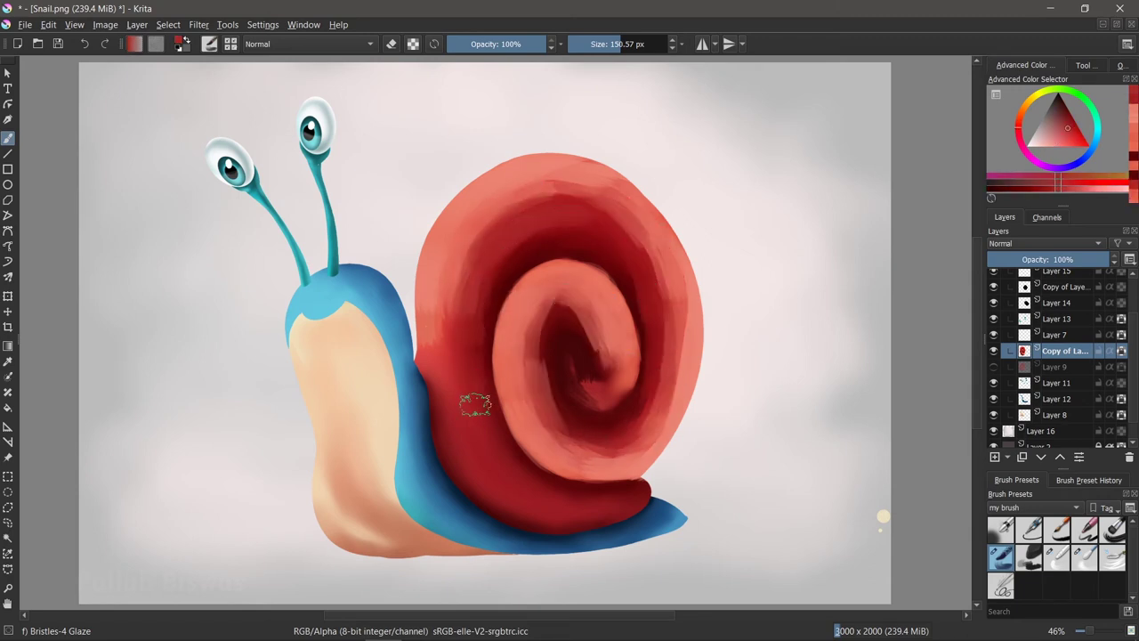
# Step: Soften the inner spiral's left edge with Blender Blur at about 106 px, then 49 px
pyautogui.press('/')
pyautogui.press(']')
pyautogui.moveTo(470, 356); pyautogui.dragTo(478, 305)
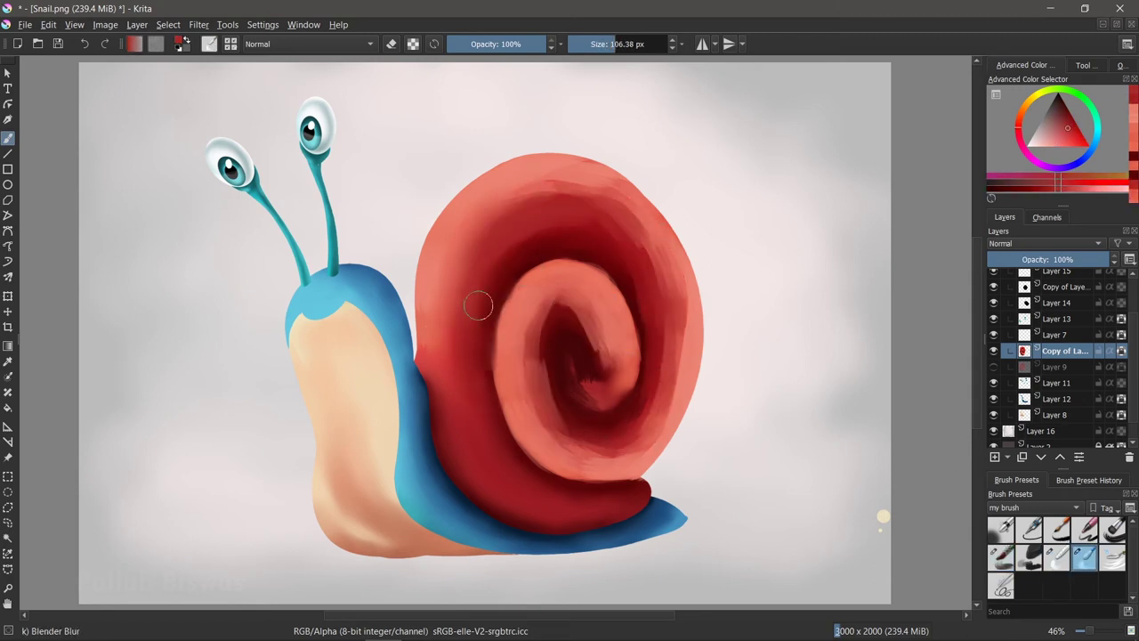
pyautogui.press('[')
pyautogui.press('[')
pyautogui.press('[')
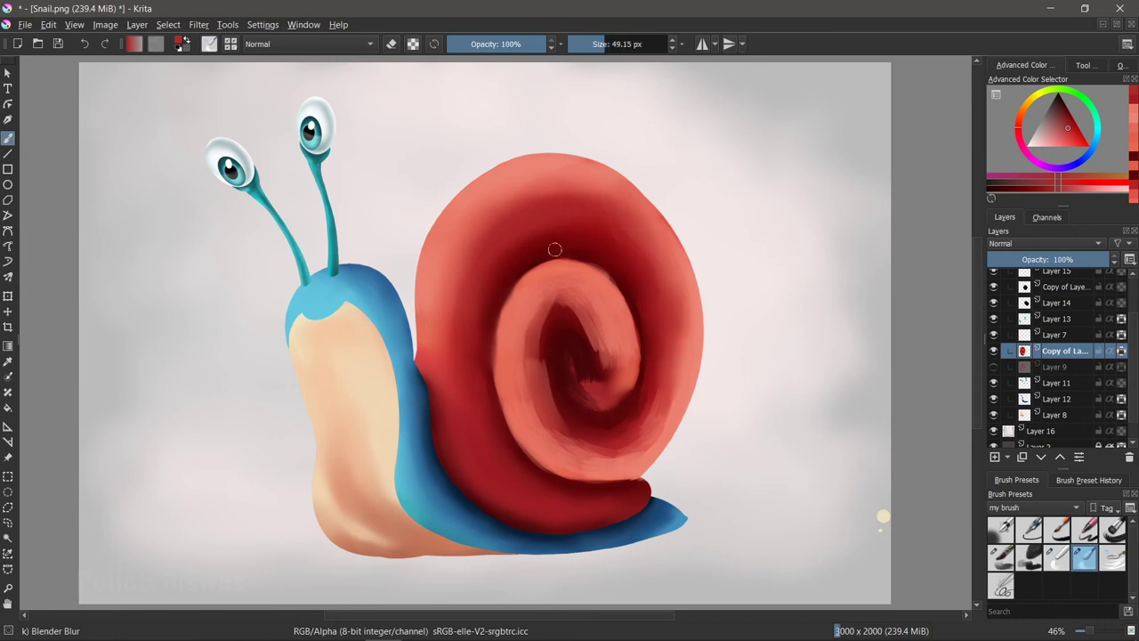
# Step: Paint lighter salmon Bristles-4 Glaze strokes over the inner spiral
pyautogui.click(1001, 556)
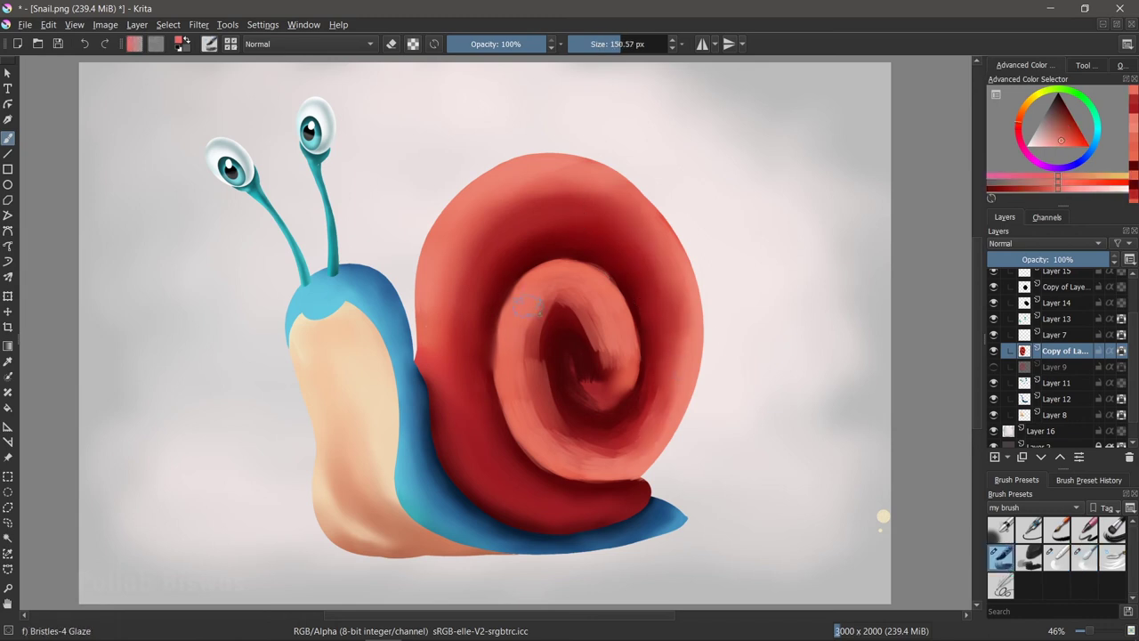
pyautogui.click(1062, 132)
pyautogui.moveTo(525, 338); pyautogui.dragTo(570, 445)
pyautogui.moveTo(543, 303); pyautogui.dragTo(598, 361)
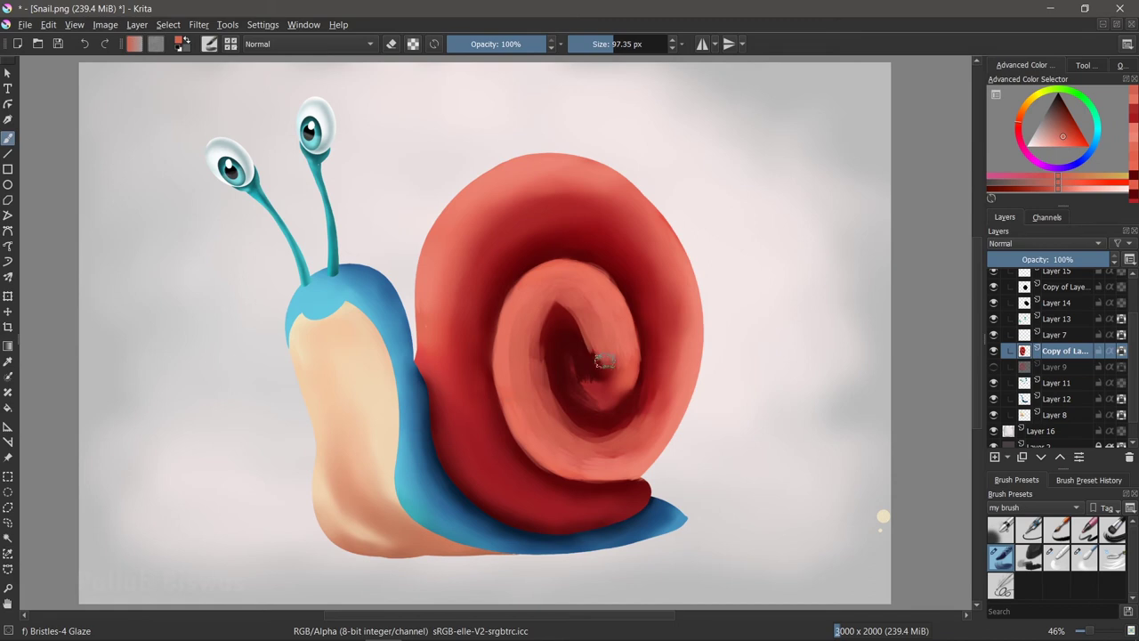
pyautogui.moveTo(534, 329); pyautogui.dragTo(648, 420)
pyautogui.press('/')
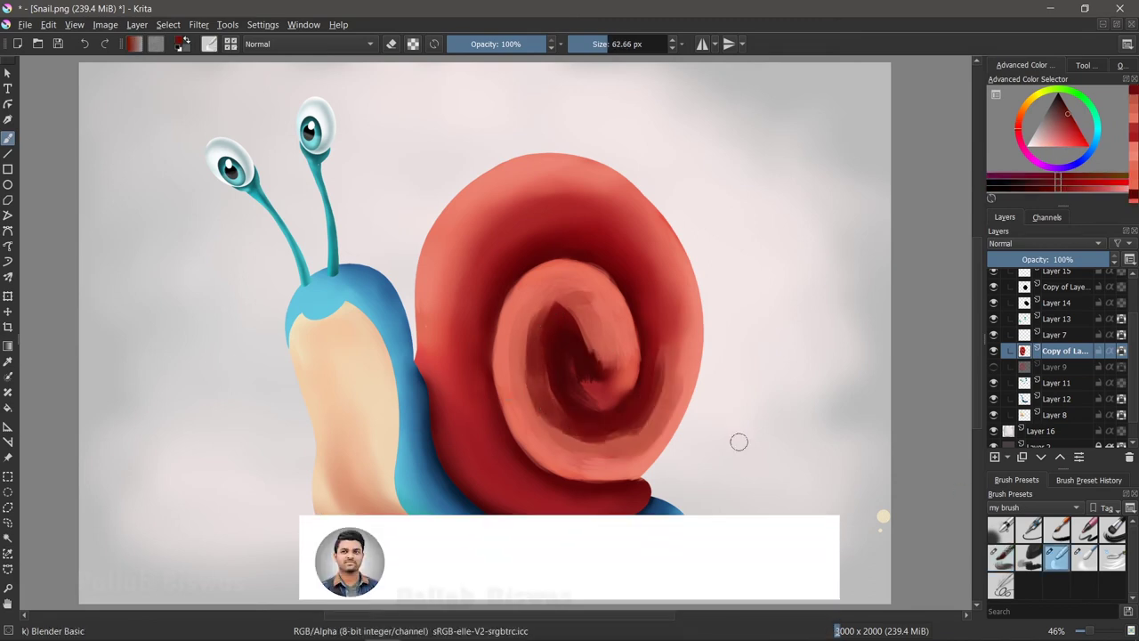
# Step: Blend the inner spiral and its dark-red centre, sampling light salmon and dark red from the shell
pyautogui.moveTo(574, 307); pyautogui.dragTo(592, 352)
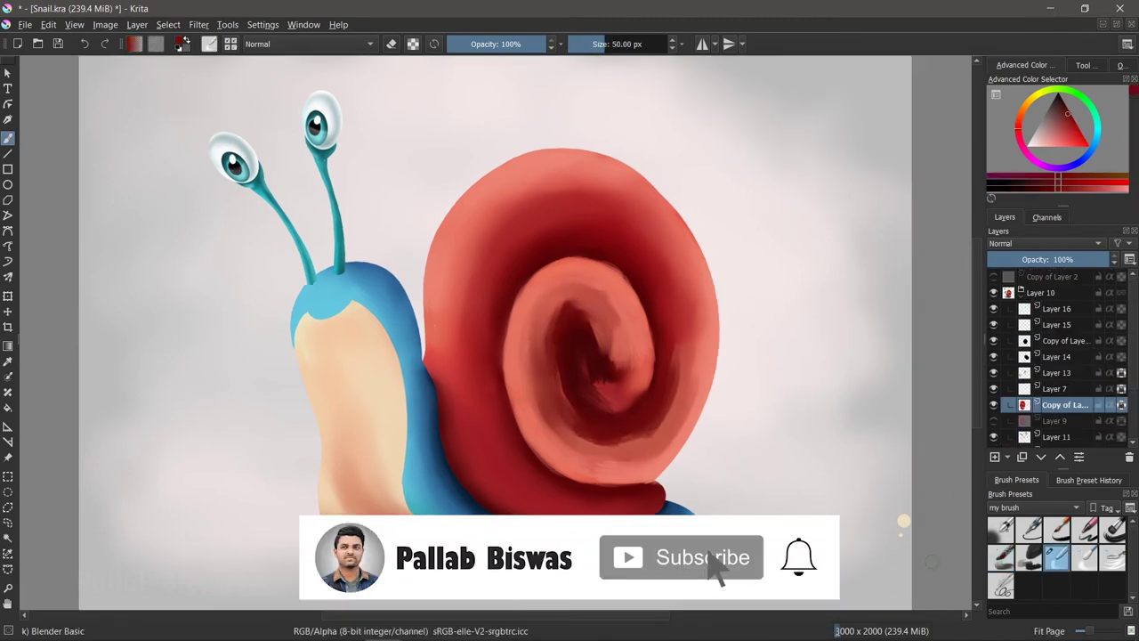
pyautogui.moveTo(613, 365)
pyautogui.mouseDown()
pyautogui.moveTo(560, 347)
pyautogui.moveTo(576, 340)
pyautogui.moveTo(547, 341)
pyautogui.moveTo(503, 261)
pyautogui.moveTo(580, 433)
pyautogui.moveTo(648, 338)
pyautogui.moveTo(671, 357)
pyautogui.moveTo(623, 445)
pyautogui.mouseUp()
pyautogui.keyDown('ctrl'); pyautogui.click(534, 294); pyautogui.keyUp('ctrl')
pyautogui.press('/')
pyautogui.keyDown('ctrl'); pyautogui.click(671, 357); pyautogui.keyUp('ctrl')
pyautogui.press('/')
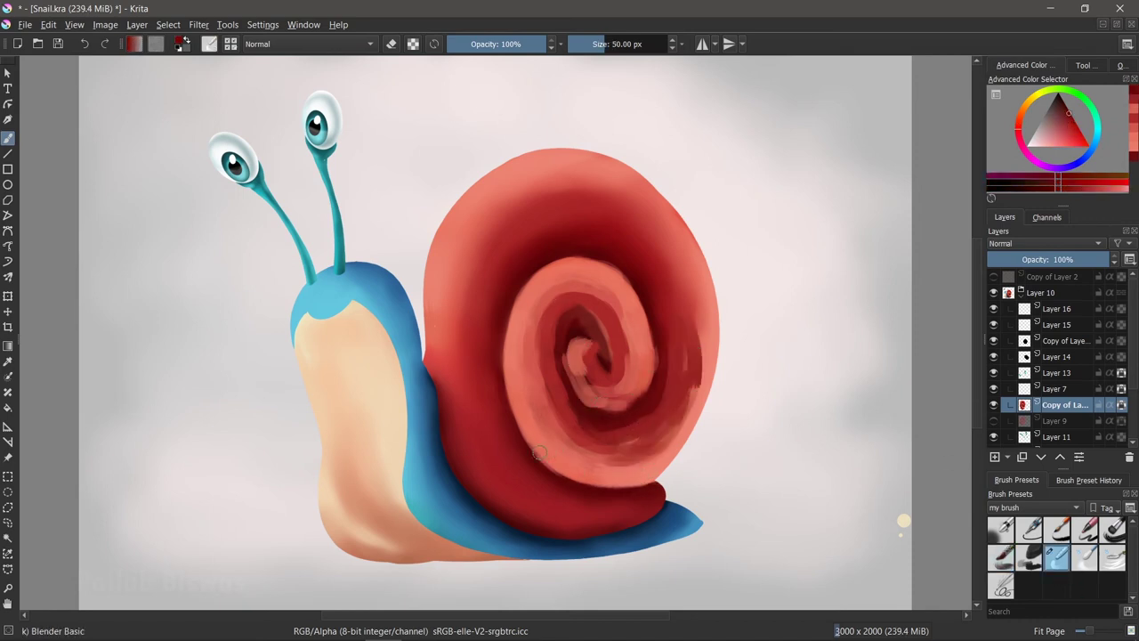
# Step: Darken the inner spiral's right side and add dark textured strokes to the lower spiral
pyautogui.moveTo(620, 303)
pyautogui.mouseDown()
pyautogui.moveTo(663, 356)
pyautogui.moveTo(698, 373)
pyautogui.moveTo(661, 391)
pyautogui.moveTo(677, 431)
pyautogui.moveTo(623, 472)
pyautogui.mouseUp()
pyautogui.keyDown('ctrl'); pyautogui.click(693, 402); pyautogui.keyUp('ctrl')
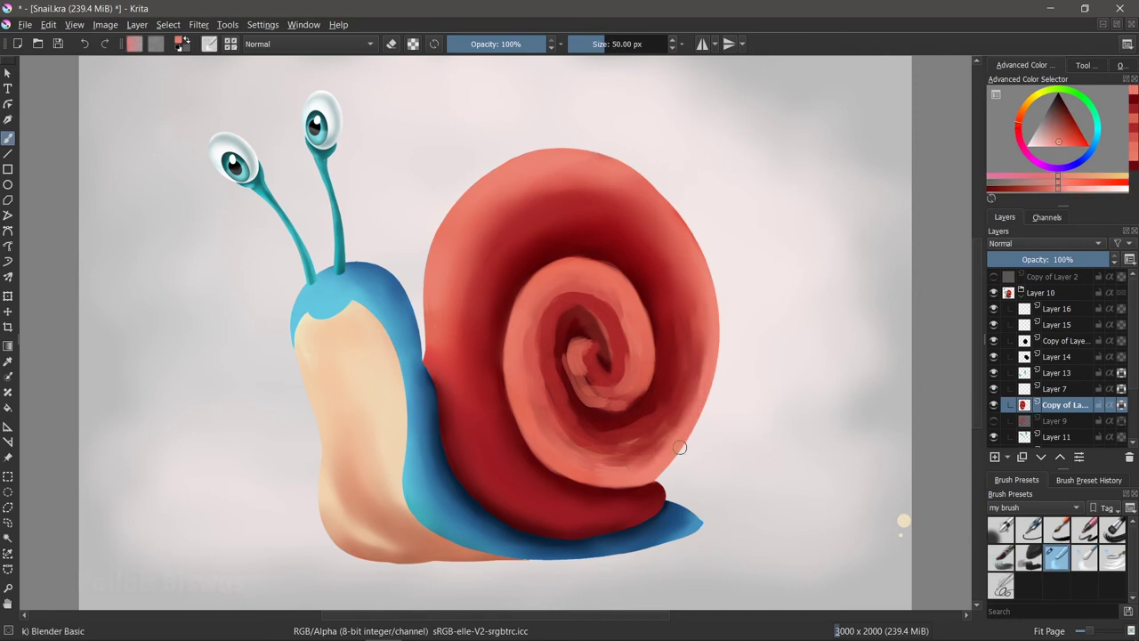
pyautogui.keyDown('ctrl'); pyautogui.click(590, 438); pyautogui.keyUp('ctrl')
pyautogui.press('/')
pyautogui.moveTo(543, 441)
pyautogui.mouseDown()
pyautogui.moveTo(605, 476)
pyautogui.moveTo(667, 450)
pyautogui.moveTo(565, 472)
pyautogui.mouseUp()
# Step: Blend lighter salmon into the lower-right spiral and smooth the coils around the centre
pyautogui.keyDown('ctrl'); pyautogui.click(543, 400); pyautogui.keyUp('ctrl')
pyautogui.moveTo(672, 365); pyautogui.dragTo(623, 427)
pyautogui.moveTo(667, 391)
pyautogui.mouseDown()
pyautogui.moveTo(636, 429)
pyautogui.moveTo(587, 437)
pyautogui.mouseUp()
pyautogui.keyDown('ctrl'); pyautogui.click(585, 407); pyautogui.keyUp('ctrl')
pyautogui.press('/')
pyautogui.moveTo(663, 365)
pyautogui.mouseDown()
pyautogui.moveTo(659, 427)
pyautogui.moveTo(557, 460)
pyautogui.mouseUp()
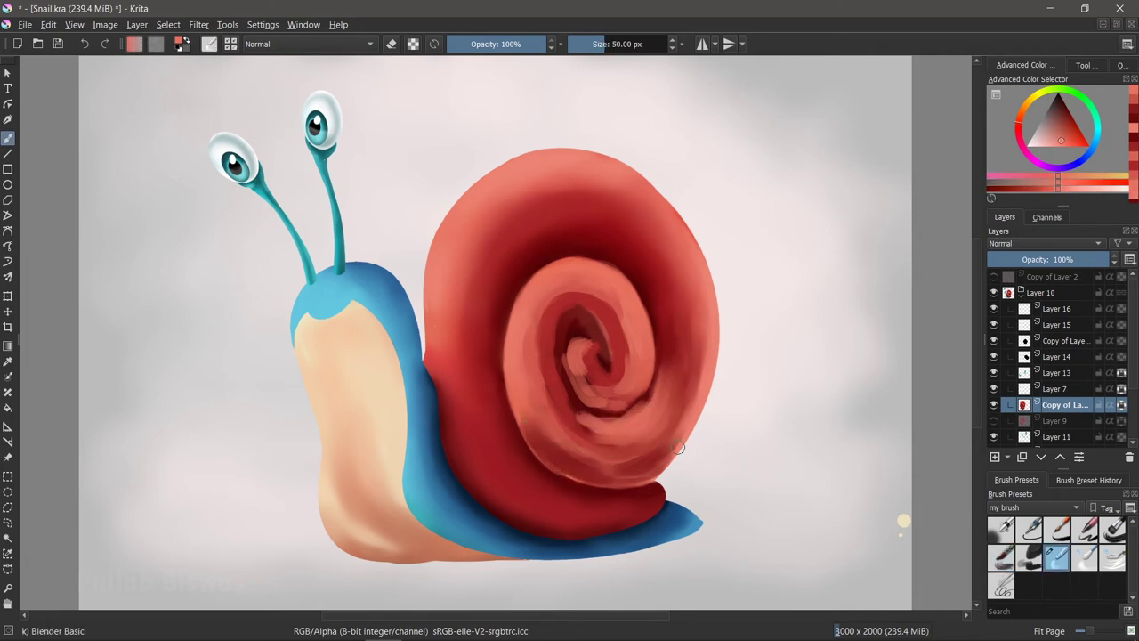
pyautogui.moveTo(541, 401)
pyautogui.mouseDown()
pyautogui.moveTo(547, 323)
pyautogui.moveTo(592, 431)
pyautogui.mouseUp()
pyautogui.moveTo(556, 307)
pyautogui.mouseDown()
pyautogui.moveTo(627, 329)
pyautogui.moveTo(557, 297)
pyautogui.mouseUp()
pyautogui.moveTo(625, 323)
pyautogui.mouseDown()
pyautogui.moveTo(636, 351)
pyautogui.moveTo(583, 356)
pyautogui.moveTo(598, 416)
pyautogui.moveTo(651, 387)
pyautogui.mouseUp()
# Step: Glaze darker red strokes into the spiral centre
pyautogui.click(1032, 185)
pyautogui.click(1001, 557)
pyautogui.keyDown('ctrl'); pyautogui.click(578, 354); pyautogui.keyUp('ctrl')
pyautogui.moveTo(574, 329)
pyautogui.mouseDown()
pyautogui.moveTo(606, 356)
pyautogui.moveTo(591, 338)
pyautogui.mouseUp()
pyautogui.keyDown('ctrl'); pyautogui.click(644, 411); pyautogui.keyUp('ctrl')
pyautogui.moveTo(627, 378)
pyautogui.mouseDown()
pyautogui.moveTo(628, 328)
pyautogui.moveTo(605, 298)
pyautogui.mouseUp()
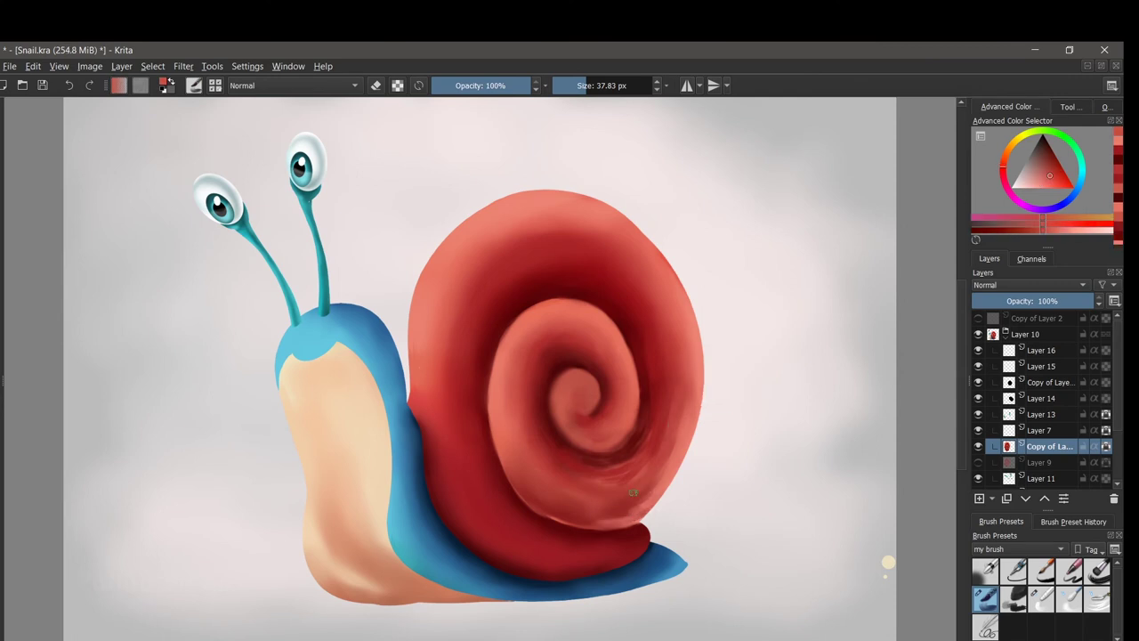
# Step: Sample a range of reds from the shell: brighter saturated, darker and lighter
pyautogui.keyDown('ctrl'); pyautogui.click(532, 500); pyautogui.keyUp('ctrl')
pyautogui.keyDown('ctrl'); pyautogui.click(503, 367); pyautogui.keyUp('ctrl')
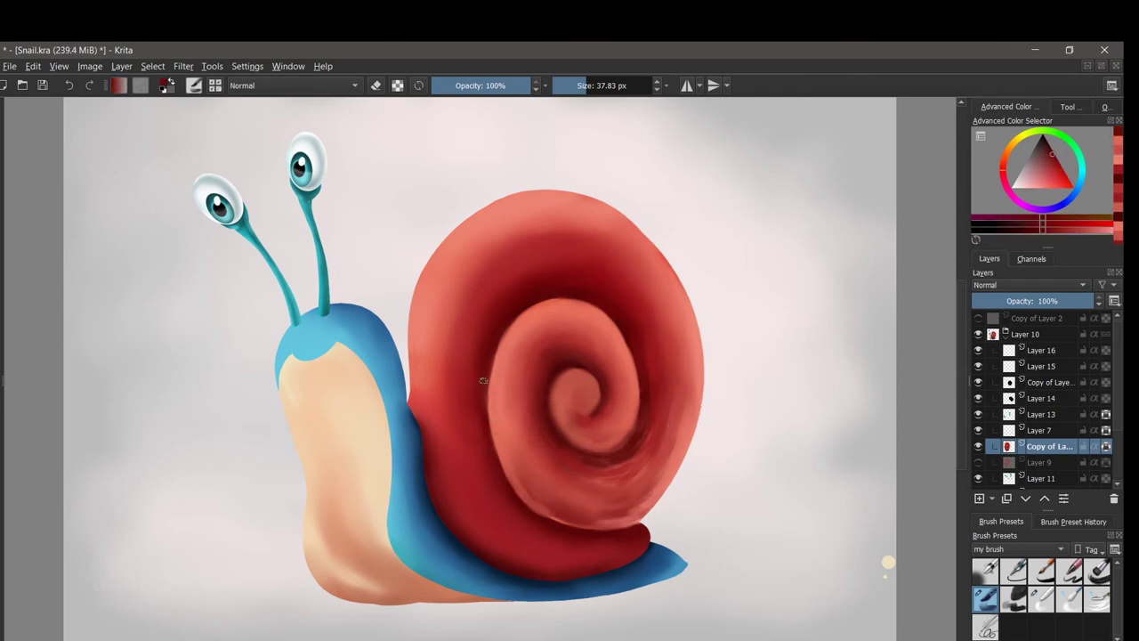
pyautogui.keyDown('ctrl'); pyautogui.click(492, 429); pyautogui.keyUp('ctrl')
pyautogui.keyDown('ctrl'); pyautogui.click(553, 431); pyautogui.keyUp('ctrl')
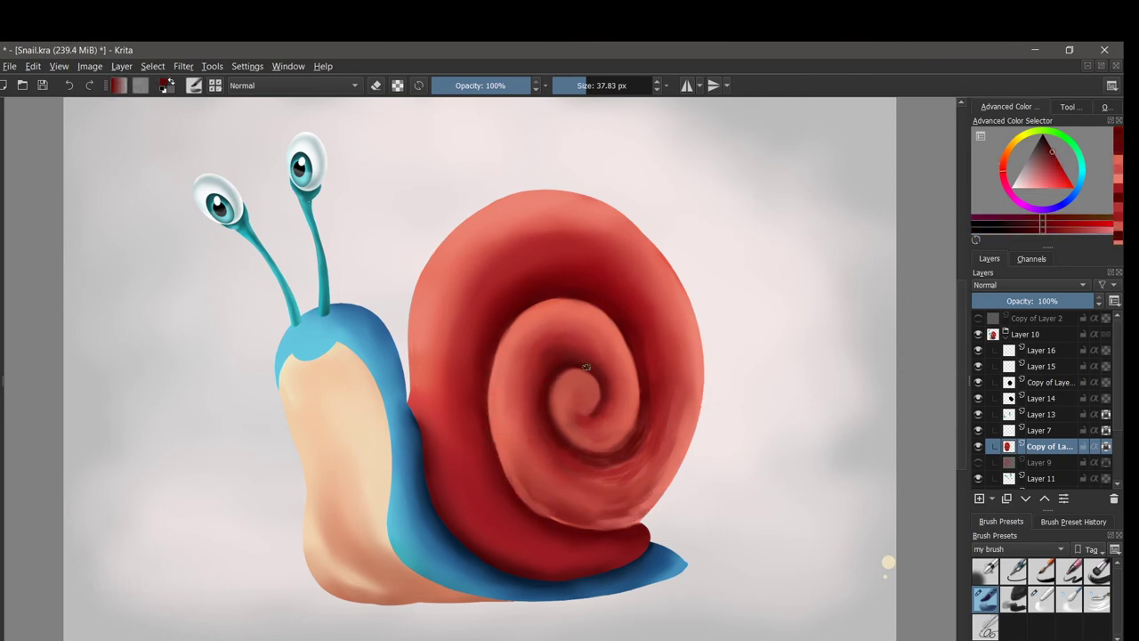
pyautogui.keyDown('ctrl'); pyautogui.click(572, 414); pyautogui.keyUp('ctrl')
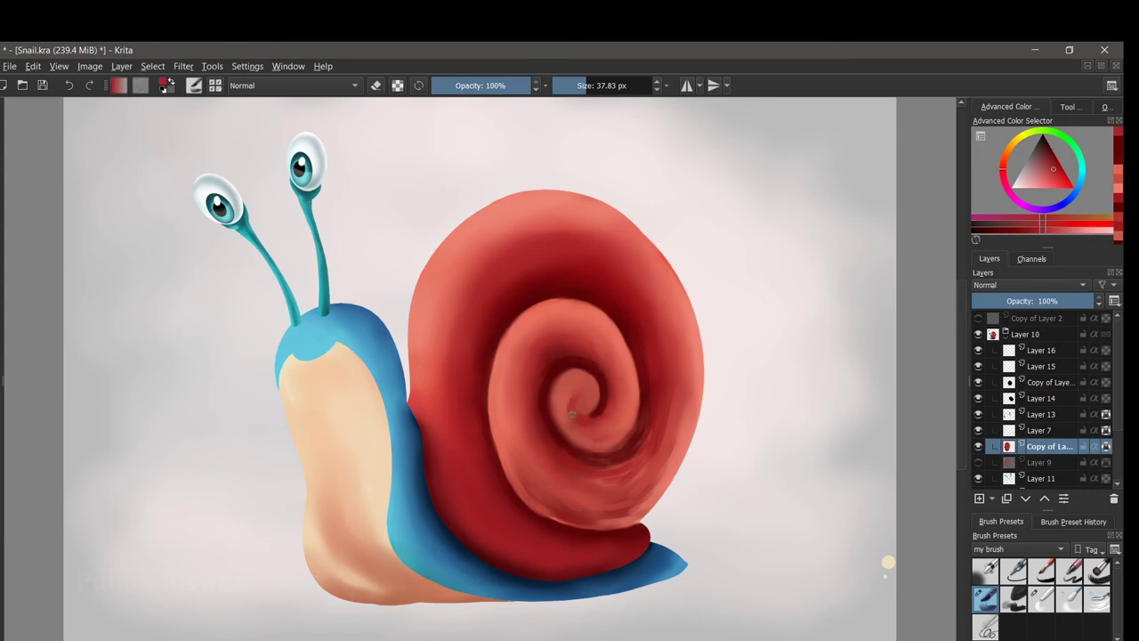
pyautogui.keyDown('ctrl'); pyautogui.click(613, 458); pyautogui.keyUp('ctrl')
pyautogui.keyDown('ctrl'); pyautogui.click(503, 327); pyautogui.keyUp('ctrl')
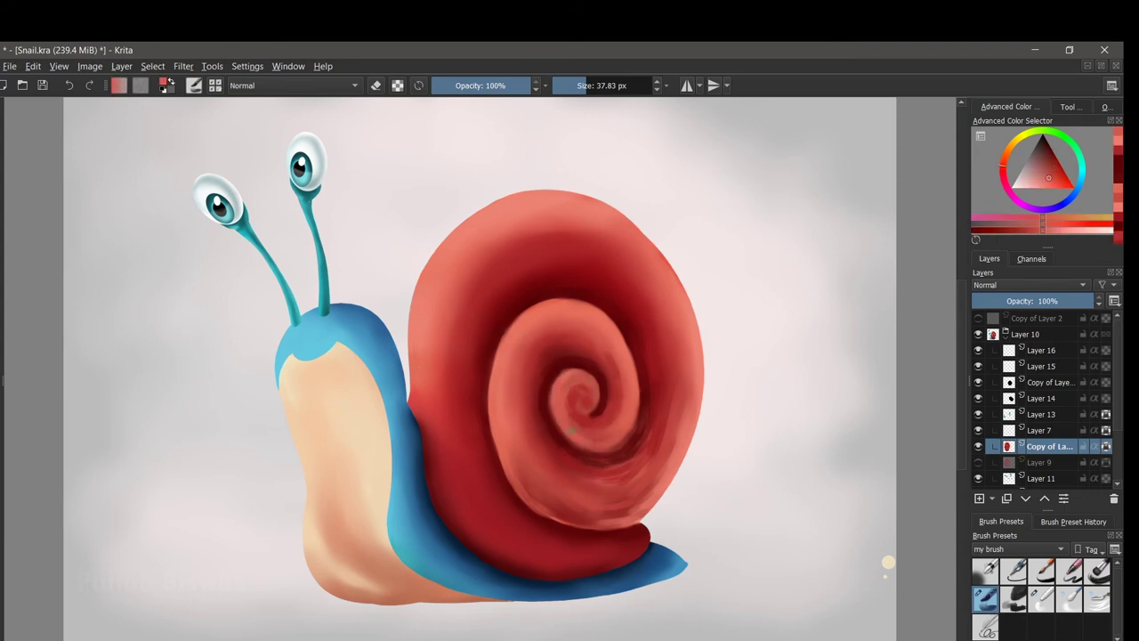
# Step: Paint over the spiral with a different shading brush to even out the red coils
pyautogui.click(1041, 599)
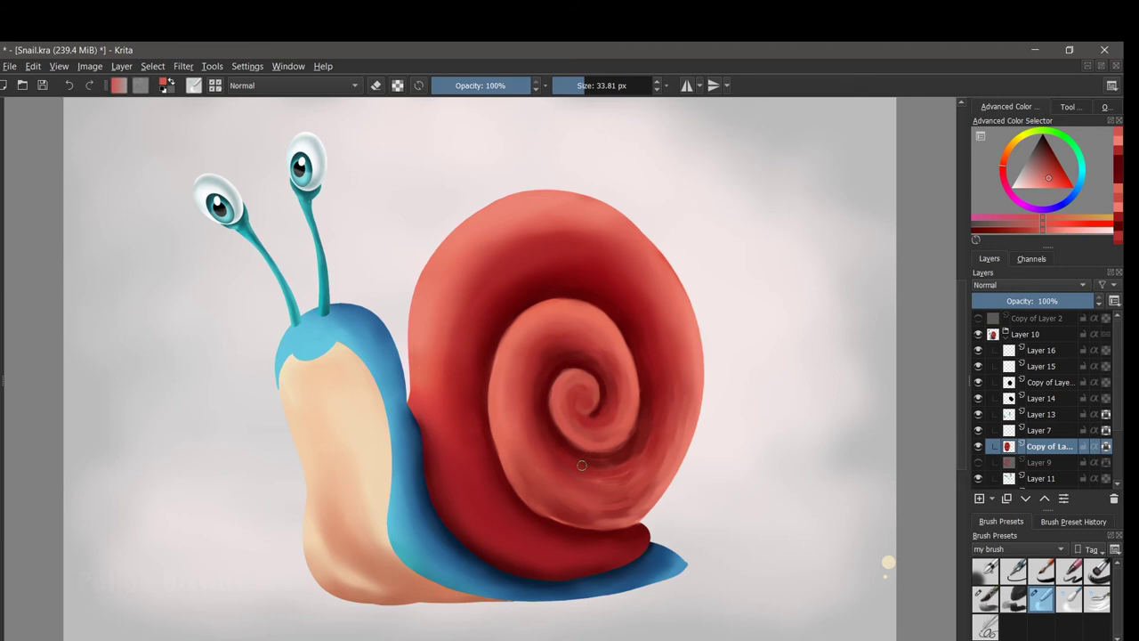
pyautogui.moveTo(415, 468)
pyautogui.mouseDown()
pyautogui.moveTo(472, 569)
pyautogui.moveTo(578, 582)
pyautogui.moveTo(665, 521)
pyautogui.mouseUp()
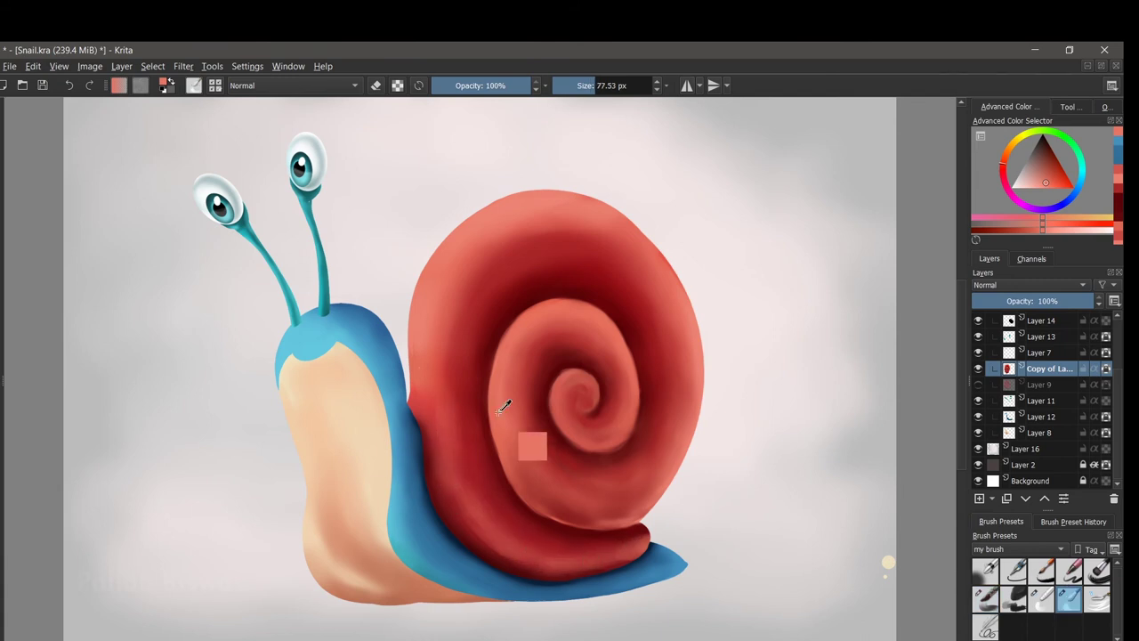
pyautogui.press('/')
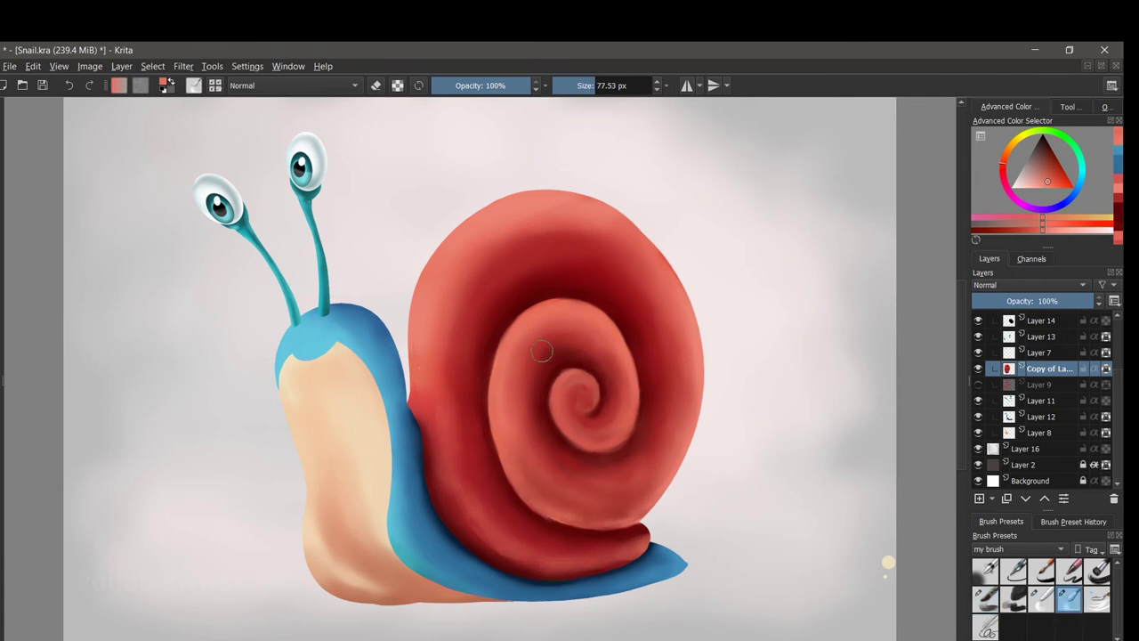
pyautogui.click(1035, 416)
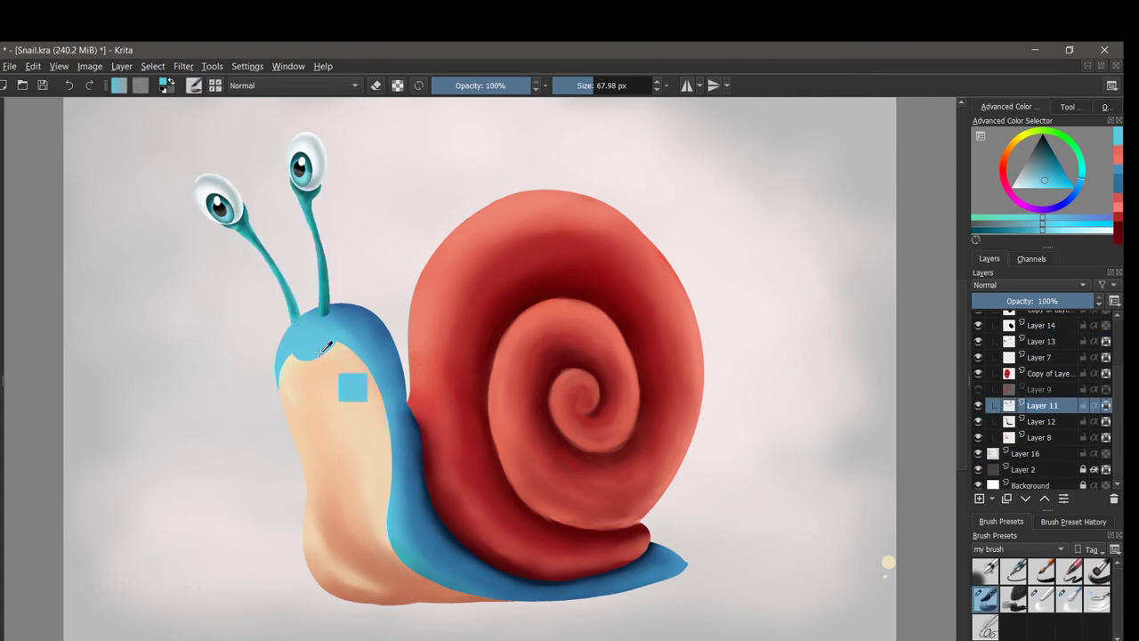
pyautogui.click(1039, 437)
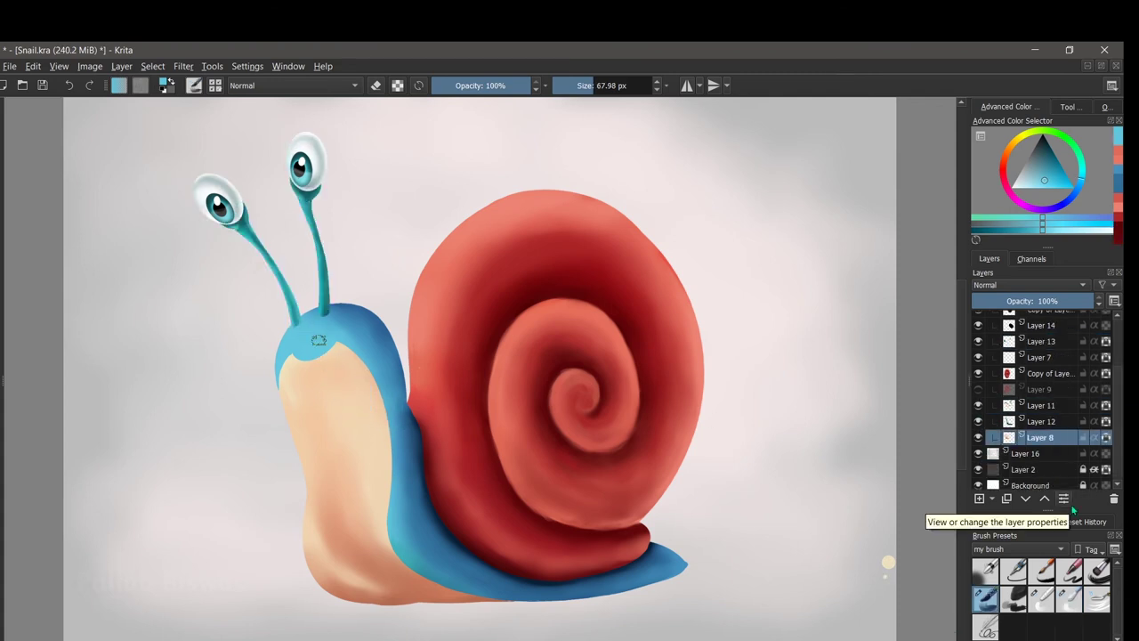
pyautogui.keyDown('ctrl'); pyautogui.click(508, 504); pyautogui.keyUp('ctrl')
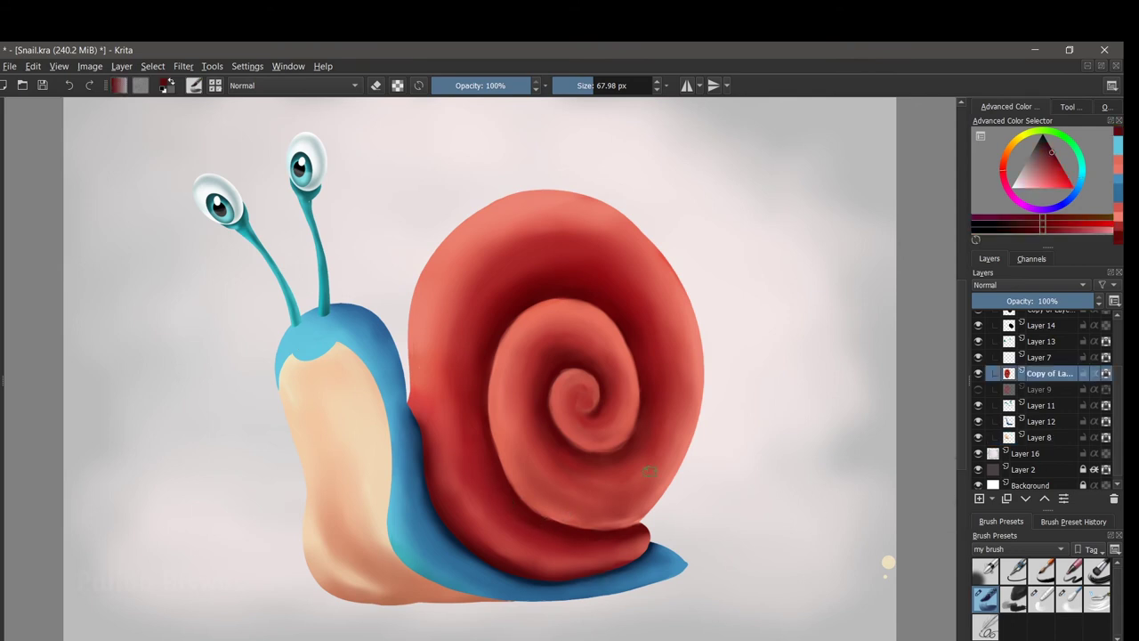
pyautogui.keyDown('ctrl'); pyautogui.click(614, 444); pyautogui.keyUp('ctrl')
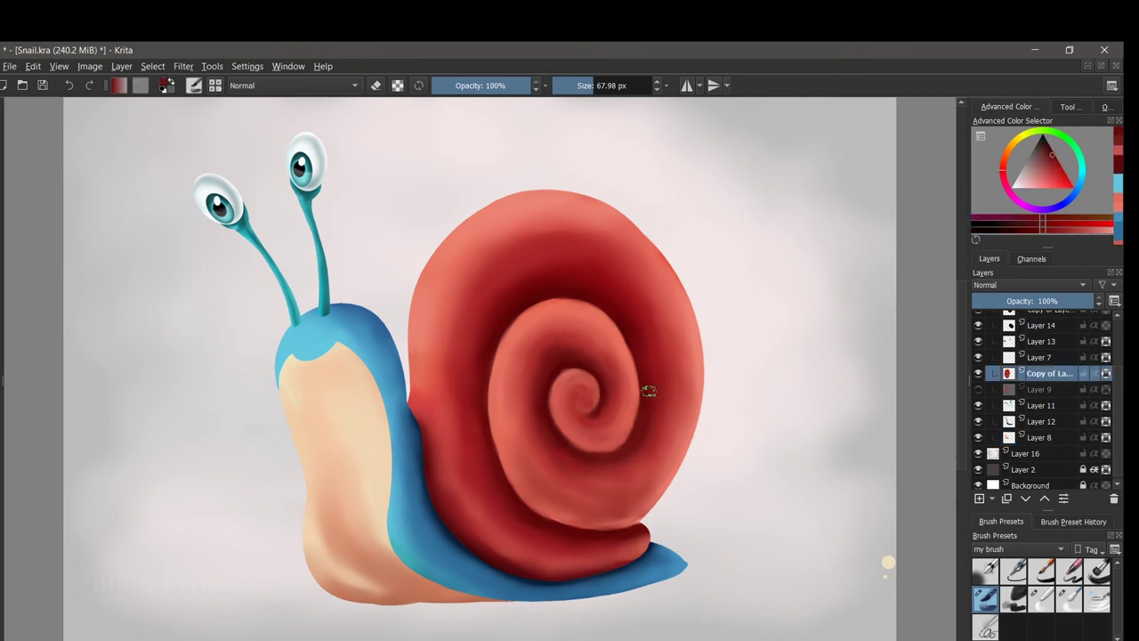
pyautogui.press('/')
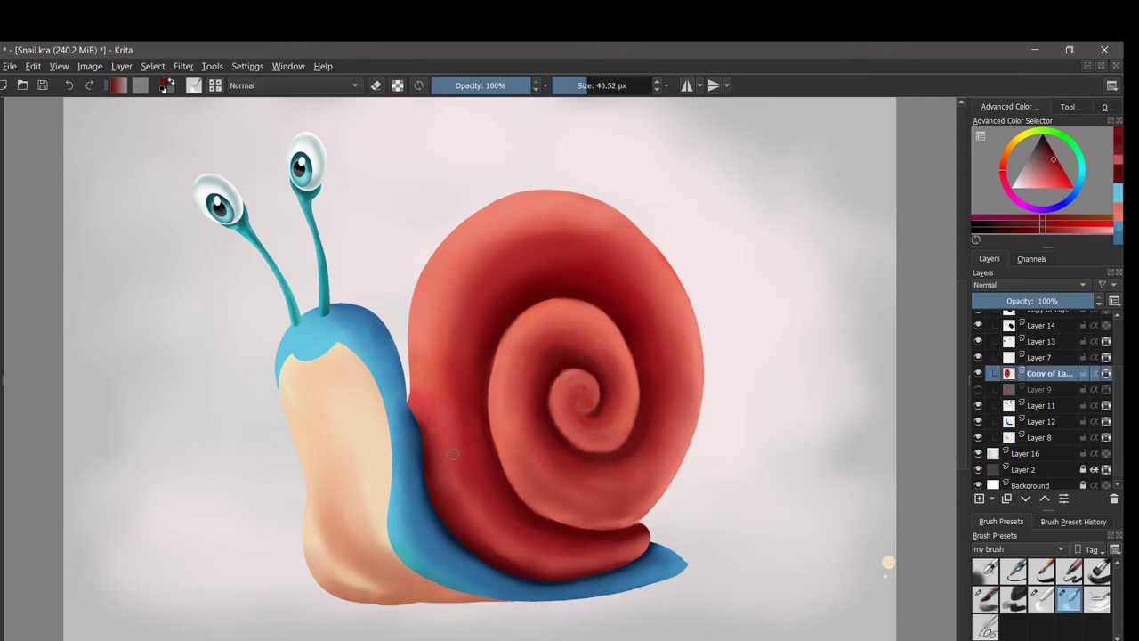
# Step: Add a mouth layer above Layer 8 and draw the open mouth in dark red
pyautogui.keyDown('ctrl'); pyautogui.click(483, 428); pyautogui.keyUp('ctrl')
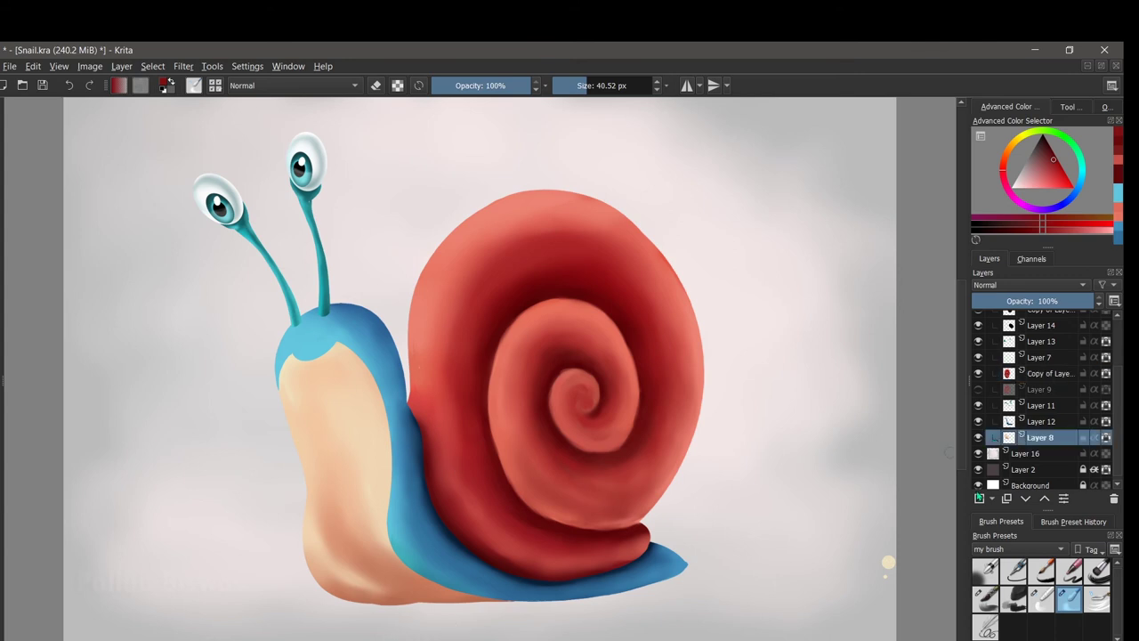
pyautogui.press('Insert')
pyautogui.keyDown('ctrl'); pyautogui.click(501, 325); pyautogui.keyUp('ctrl')
pyautogui.press('/')
pyautogui.moveTo(285, 358); pyautogui.dragTo(349, 347)
pyautogui.keyDown('ctrl'); pyautogui.click(368, 350); pyautogui.keyUp('ctrl')
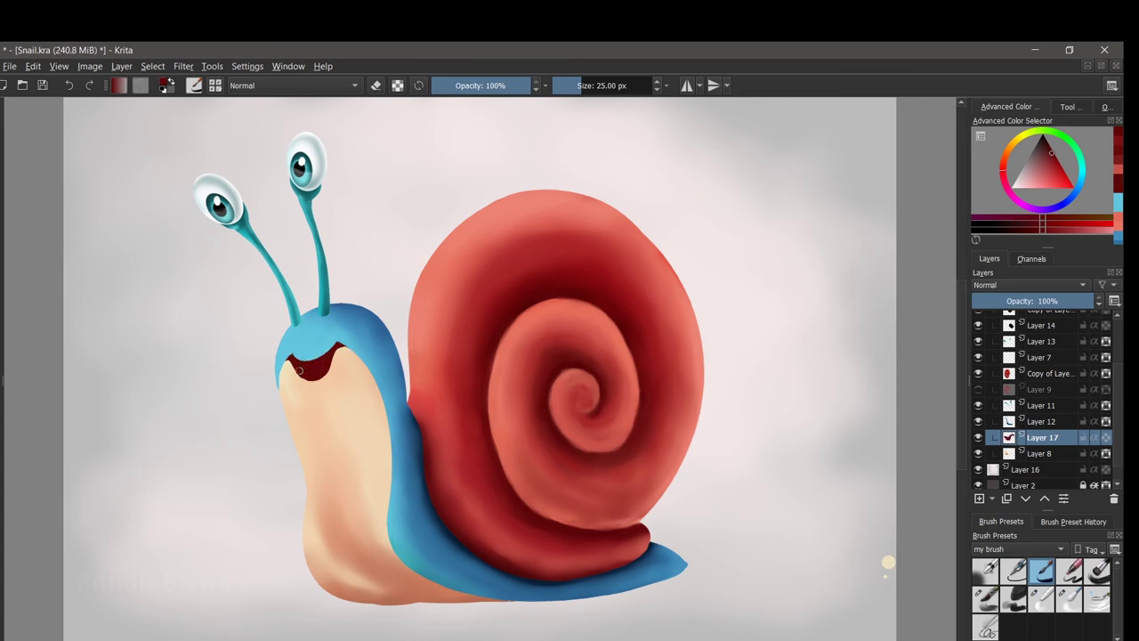
# Step: Add another layer, sample red from the shell, then return to the mouth's Layer 17
pyautogui.press('pagedown')
pyautogui.press('/')
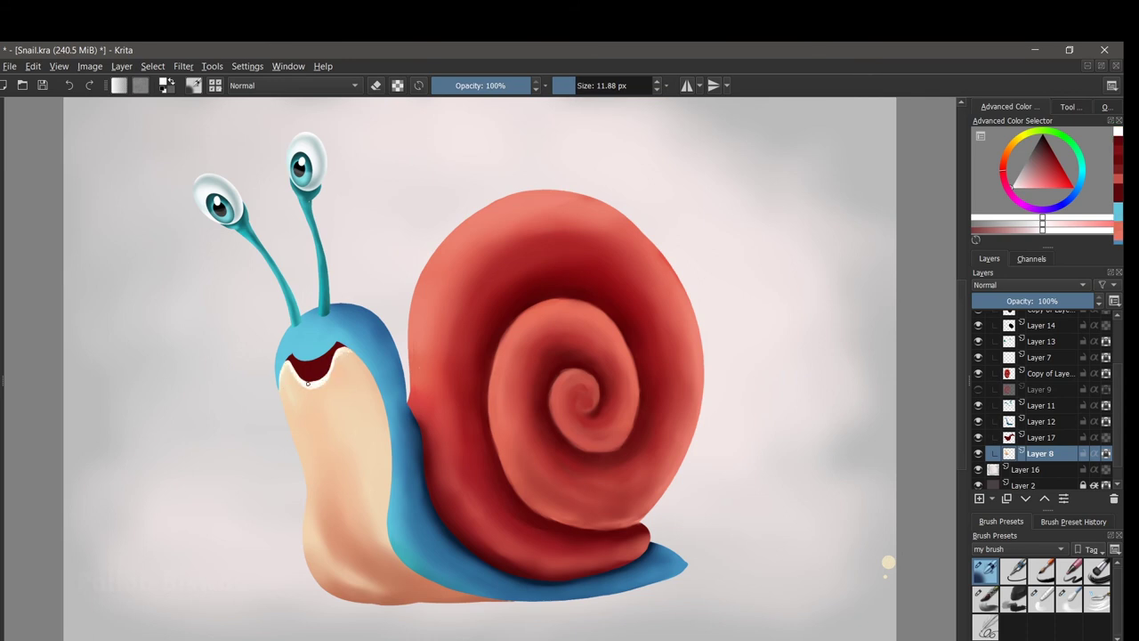
pyautogui.press('/')
pyautogui.press('Insert')
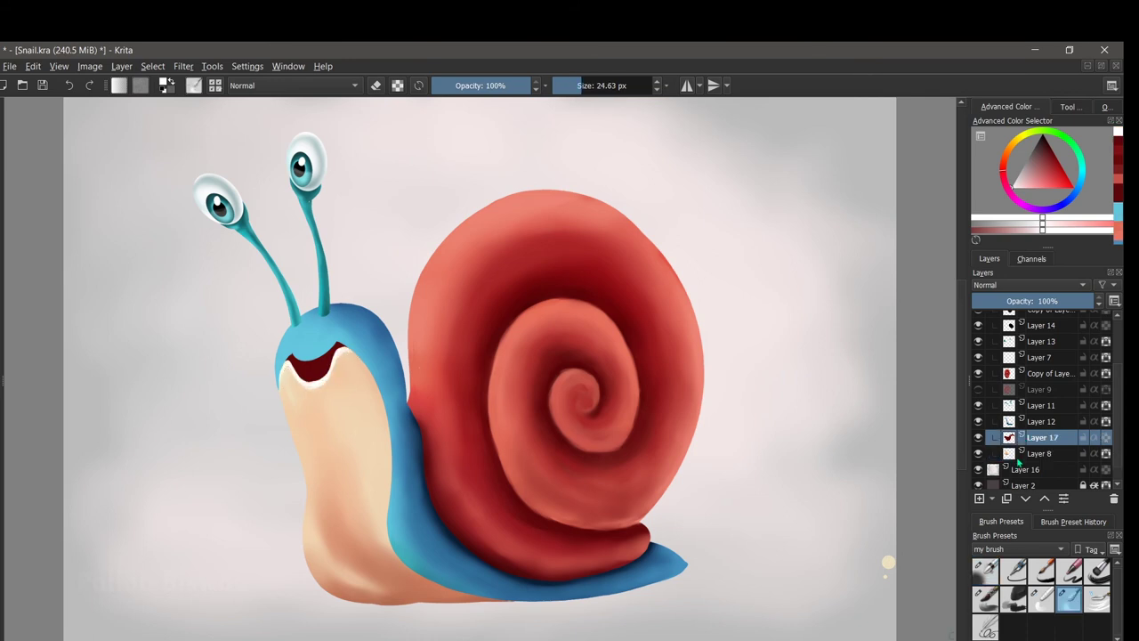
pyautogui.keyDown('ctrl'); pyautogui.click(437, 308); pyautogui.keyUp('ctrl')
pyautogui.press('/')
pyautogui.click(1042, 454)
pyautogui.press('/')
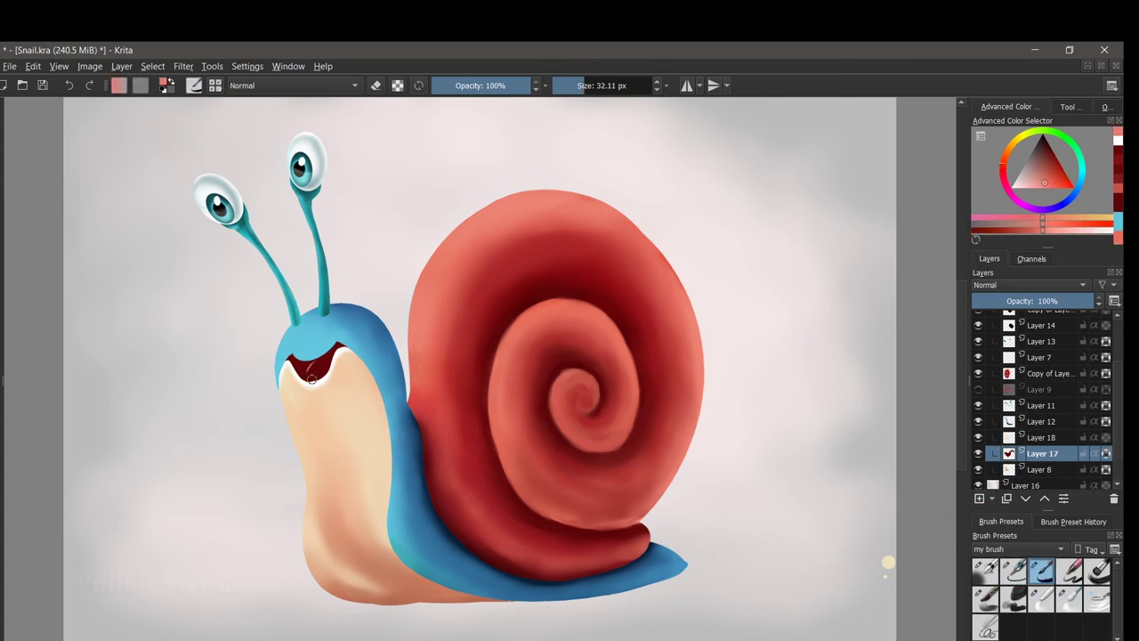
# Step: Paint pink tones and darker red inside the mouth, blended, with small white highlights
pyautogui.moveTo(333, 380)
pyautogui.mouseDown()
pyautogui.moveTo(313, 365)
pyautogui.moveTo(326, 373)
pyautogui.mouseUp()
pyautogui.keyDown('ctrl'); pyautogui.click(301, 365); pyautogui.keyUp('ctrl')
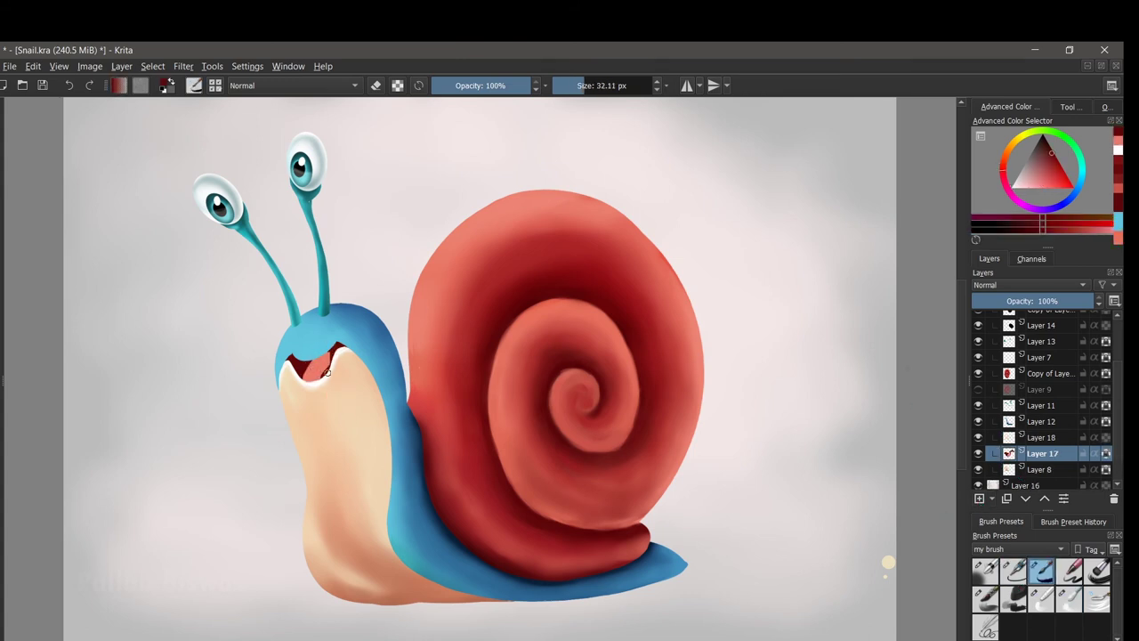
pyautogui.click(1068, 599)
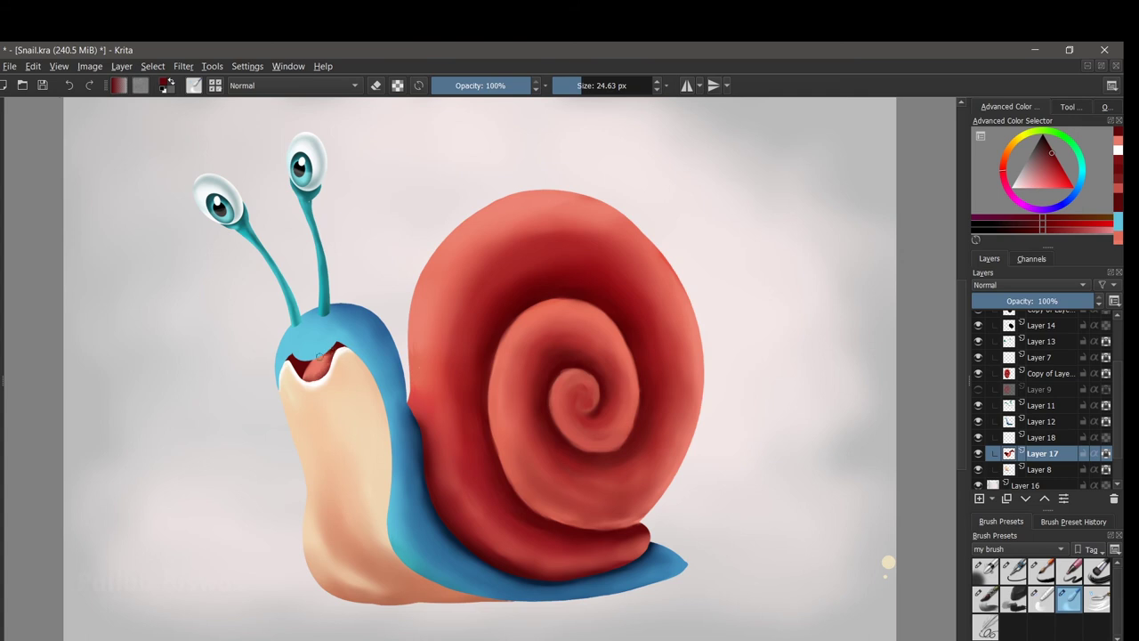
pyautogui.press('/')
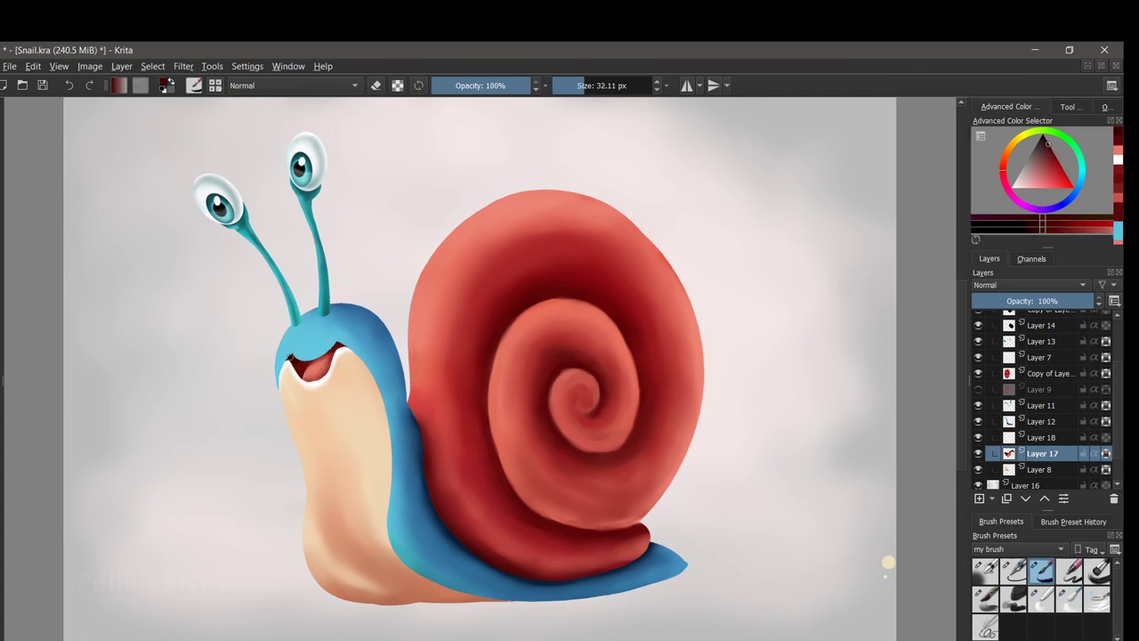
pyautogui.press('/')
pyautogui.click(984, 570)
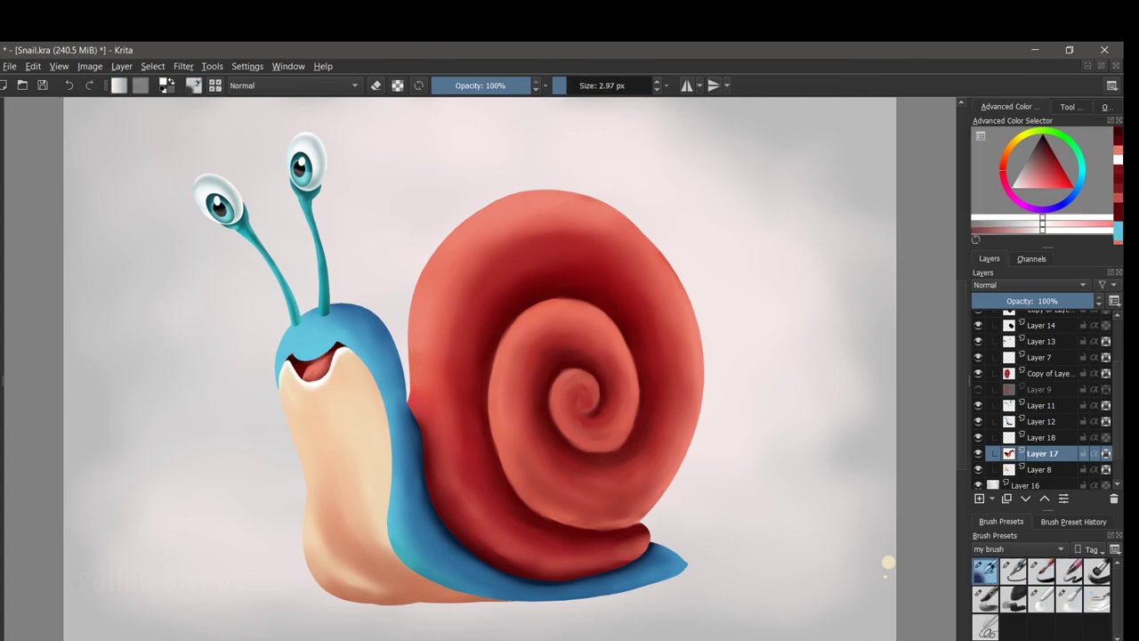
pyautogui.click(1070, 605)
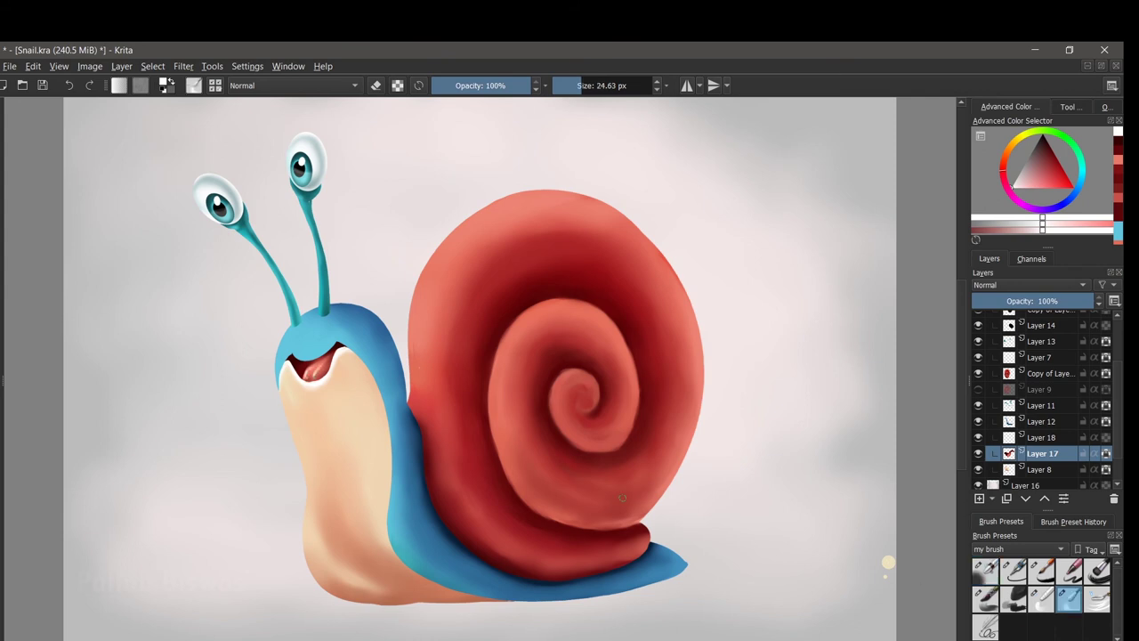
# Step: On Layer 12, paint a light blue upper lip with near-white pink highlights
pyautogui.click(1042, 421)
pyautogui.click(984, 598)
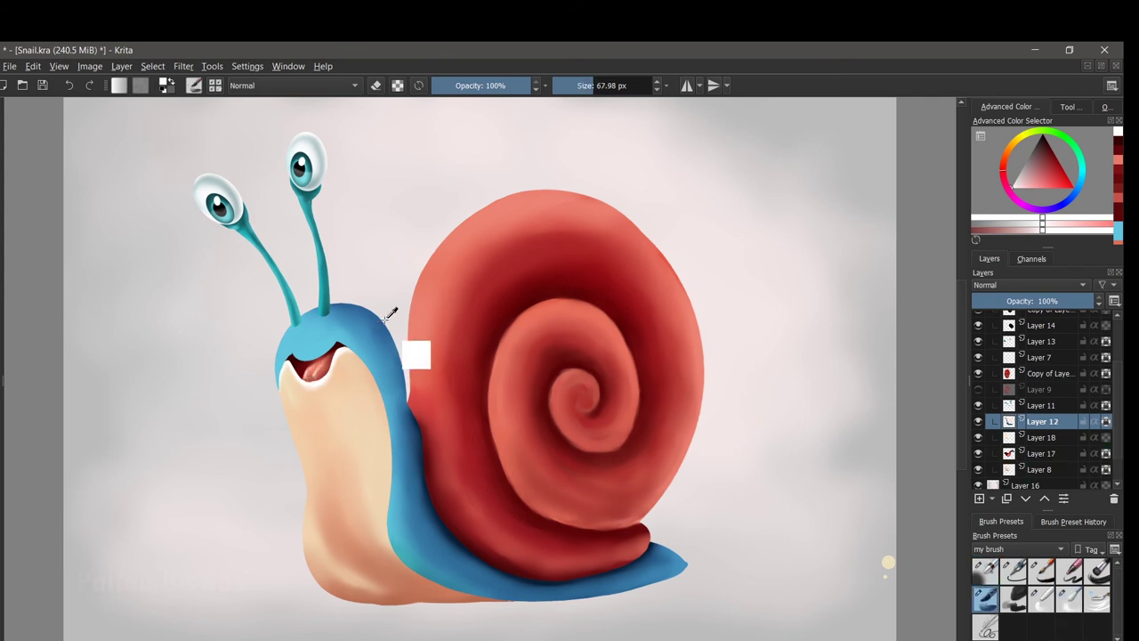
pyautogui.keyDown('ctrl'); pyautogui.click(374, 334); pyautogui.keyUp('ctrl')
pyautogui.moveTo(280, 379); pyautogui.dragTo(343, 345)
pyautogui.click(1069, 598)
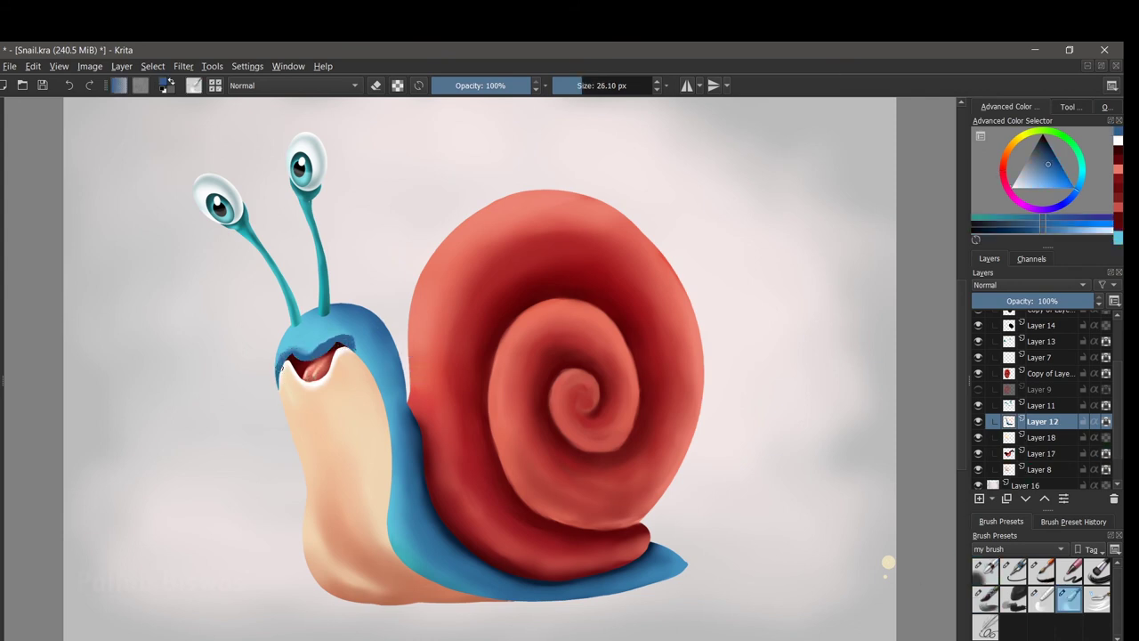
pyautogui.click(984, 569)
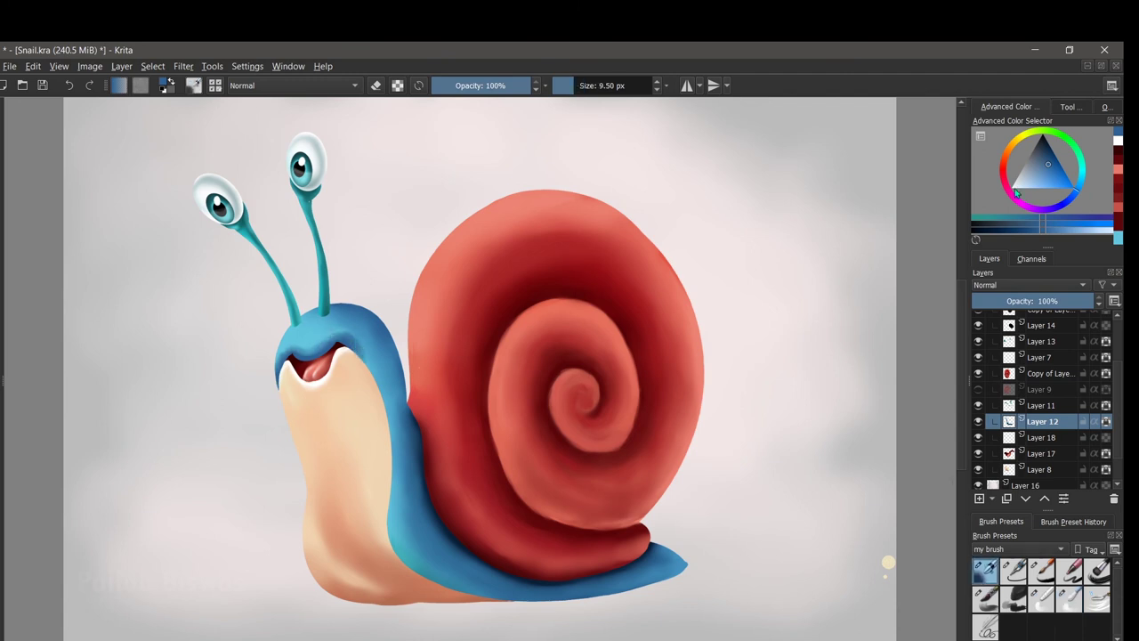
pyautogui.keyDown('ctrl'); pyautogui.click(310, 345); pyautogui.keyUp('ctrl')
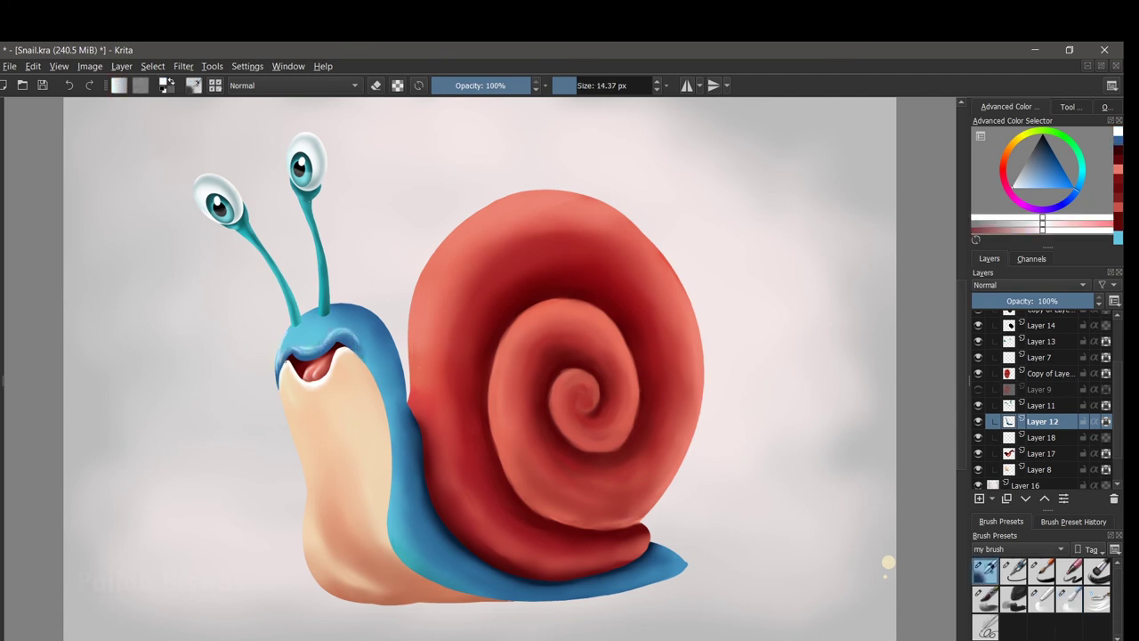
pyautogui.click(1068, 608)
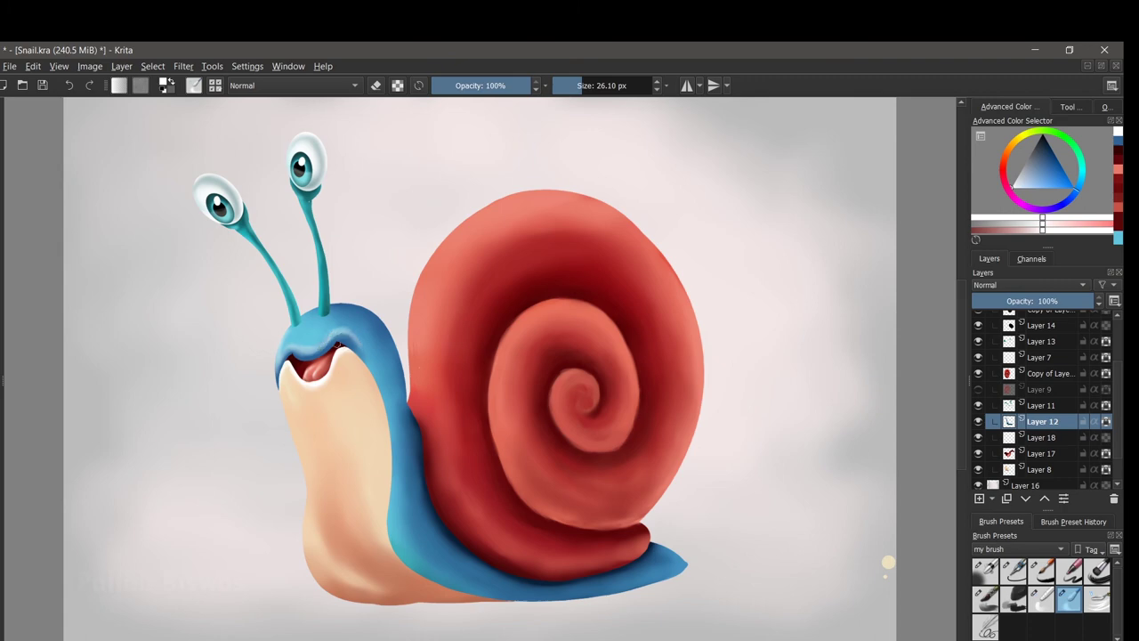
# Step: Add Layer 20 above Layer 8 and lay peach strokes for the underside near the mouth
pyautogui.click(1037, 475)
pyautogui.press('Insert')
pyautogui.moveTo(303, 392)
pyautogui.mouseDown()
pyautogui.moveTo(343, 397)
pyautogui.moveTo(261, 387)
pyautogui.mouseUp()
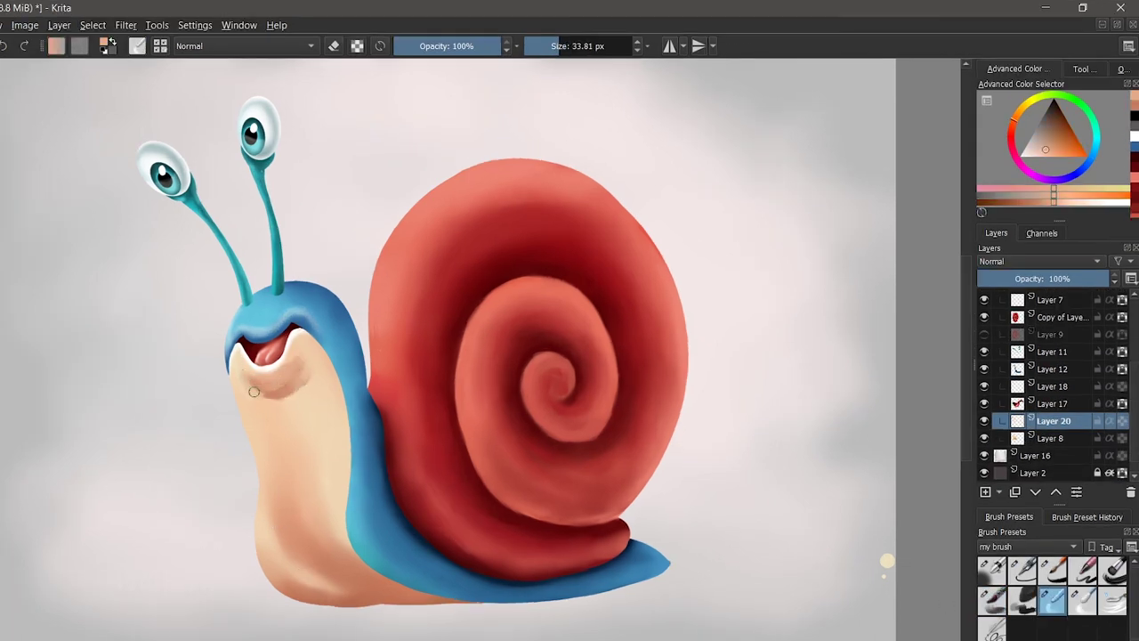
# Step: Draw wrinkle lines and near-white highlights on the underside, then lighten its left edge on Layer 8
pyautogui.press('/')
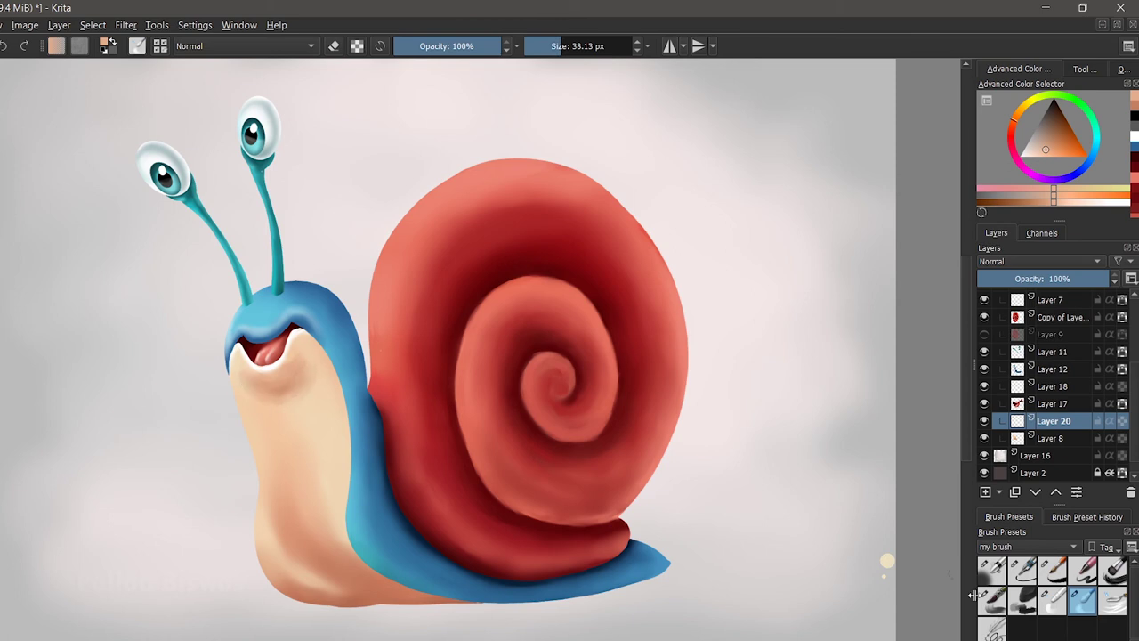
pyautogui.press('/')
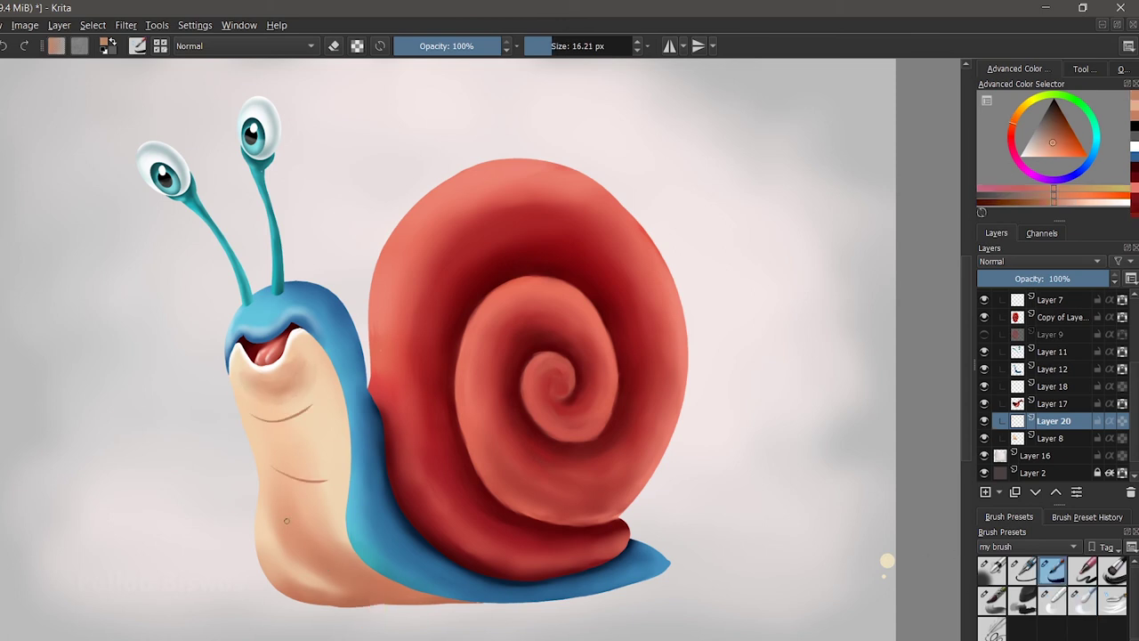
pyautogui.press('/')
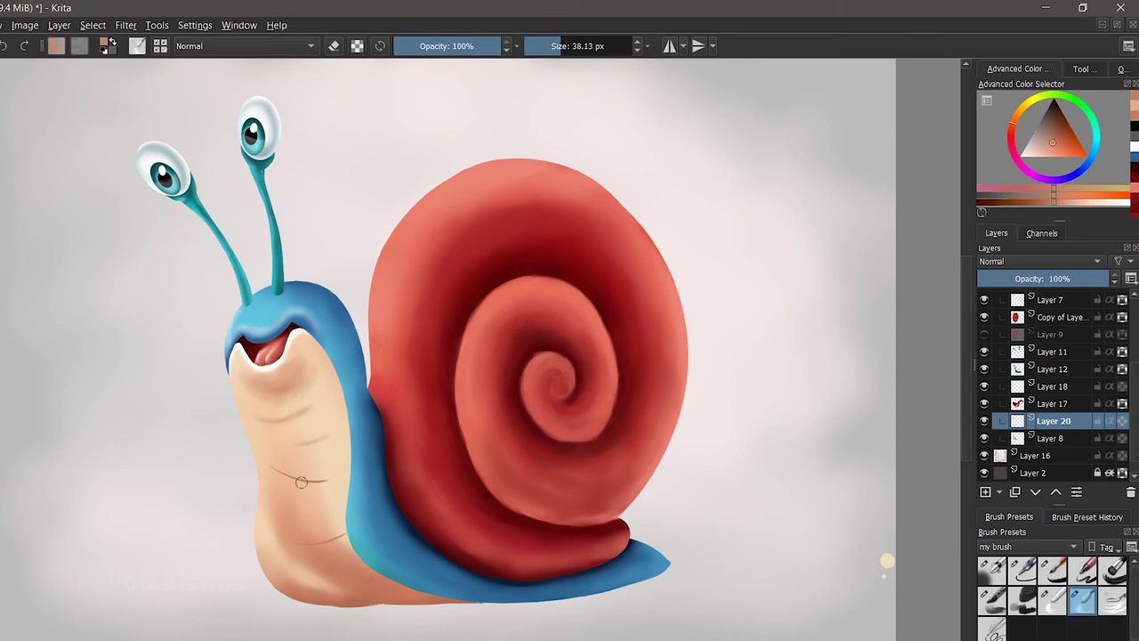
pyautogui.press('/')
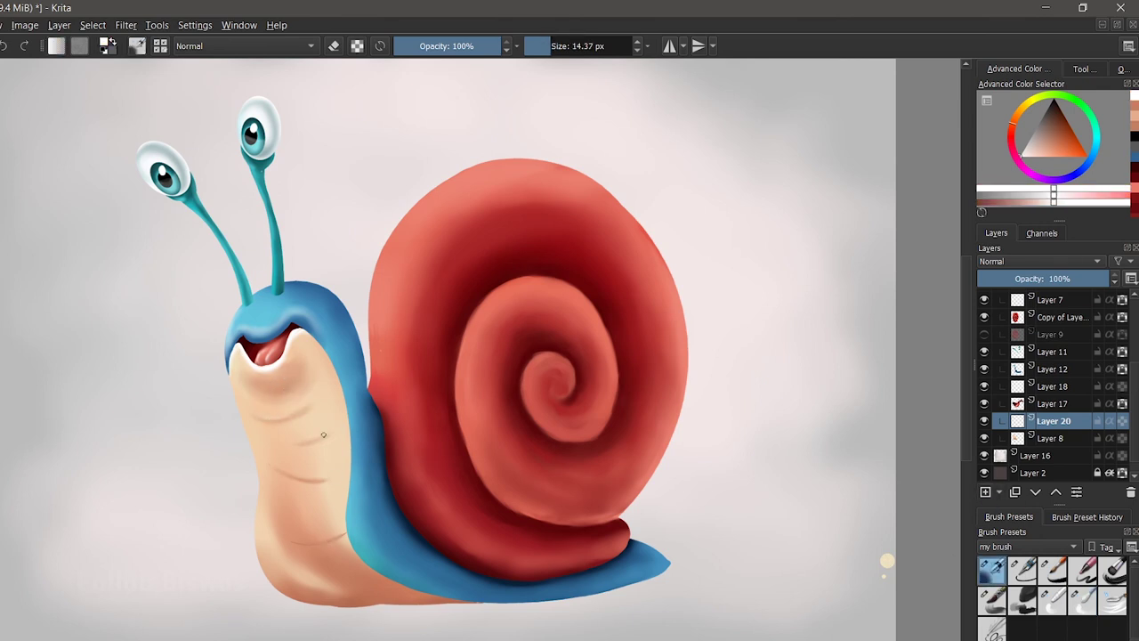
pyautogui.press('/')
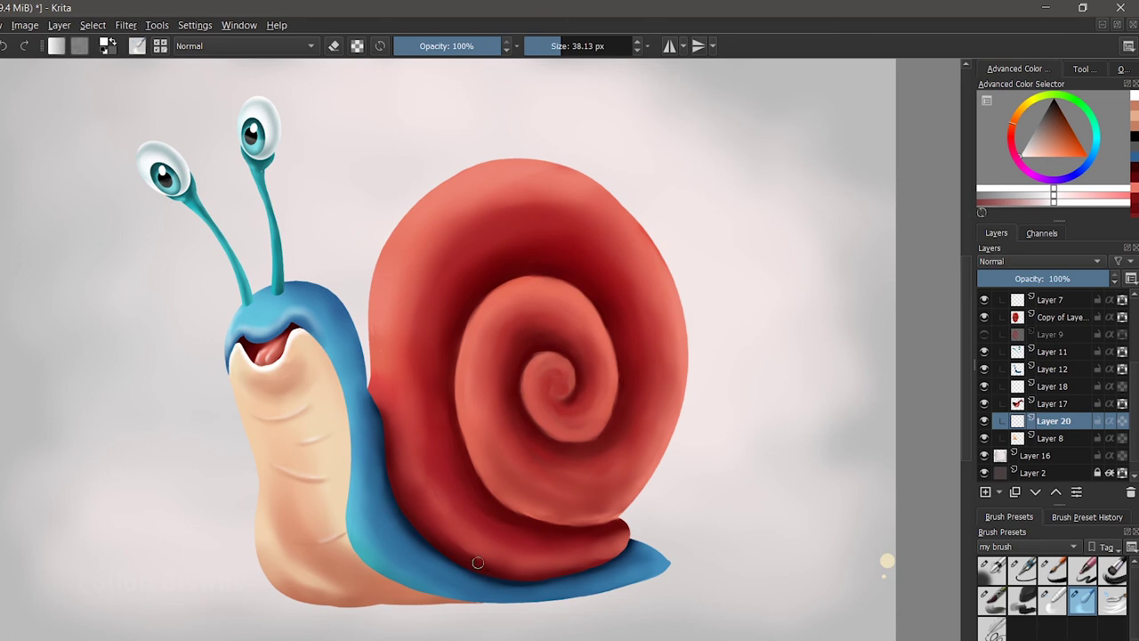
pyautogui.press('pagedown')
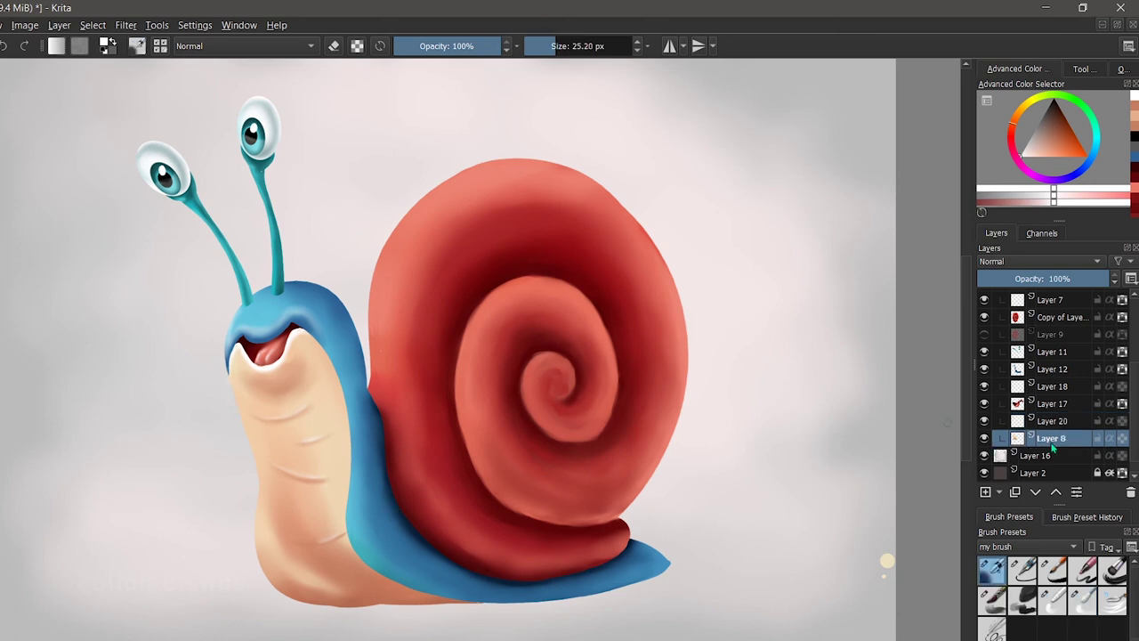
pyautogui.moveTo(228, 382); pyautogui.dragTo(271, 585)
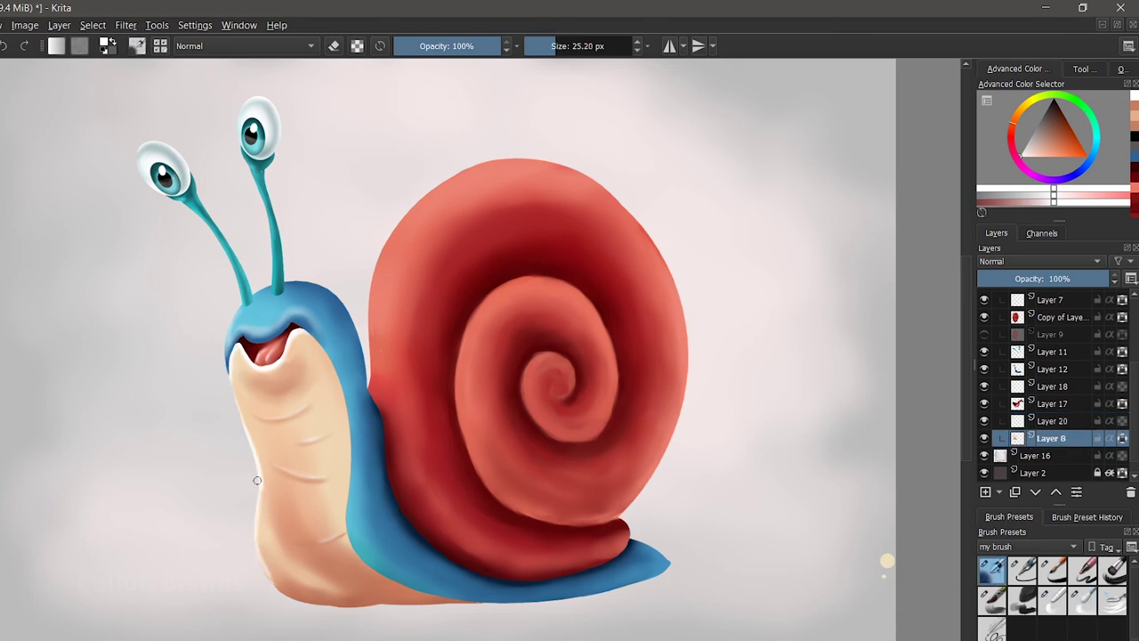
# Step: Paint dark spots on the blue body and set their layer to Overlay at 58% opacity
pyautogui.press('/')
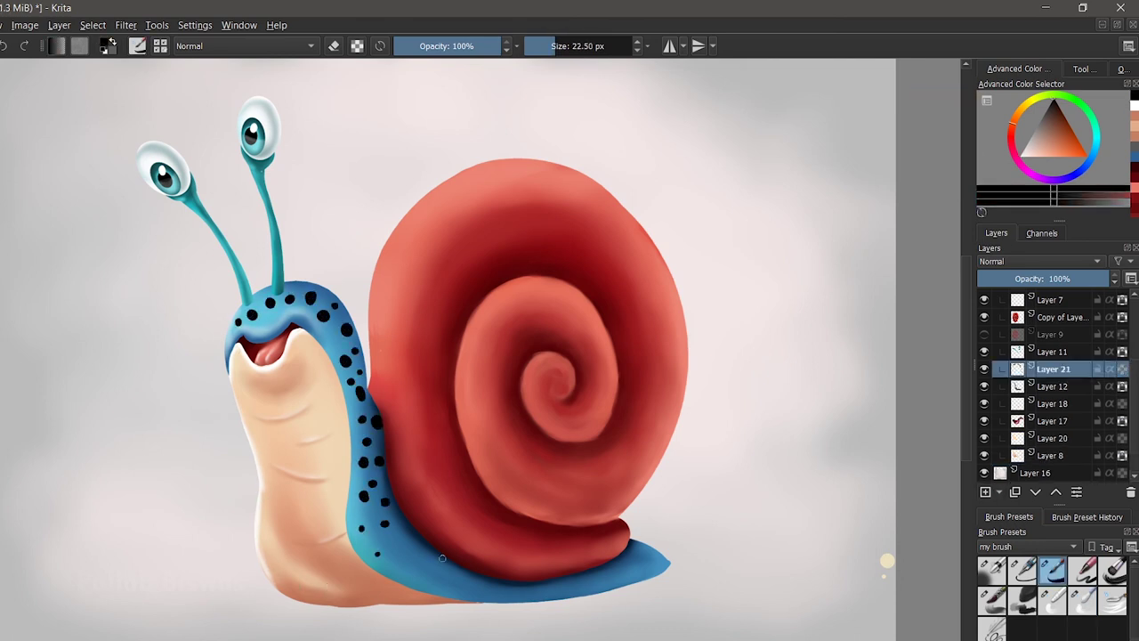
pyautogui.click(1037, 261)
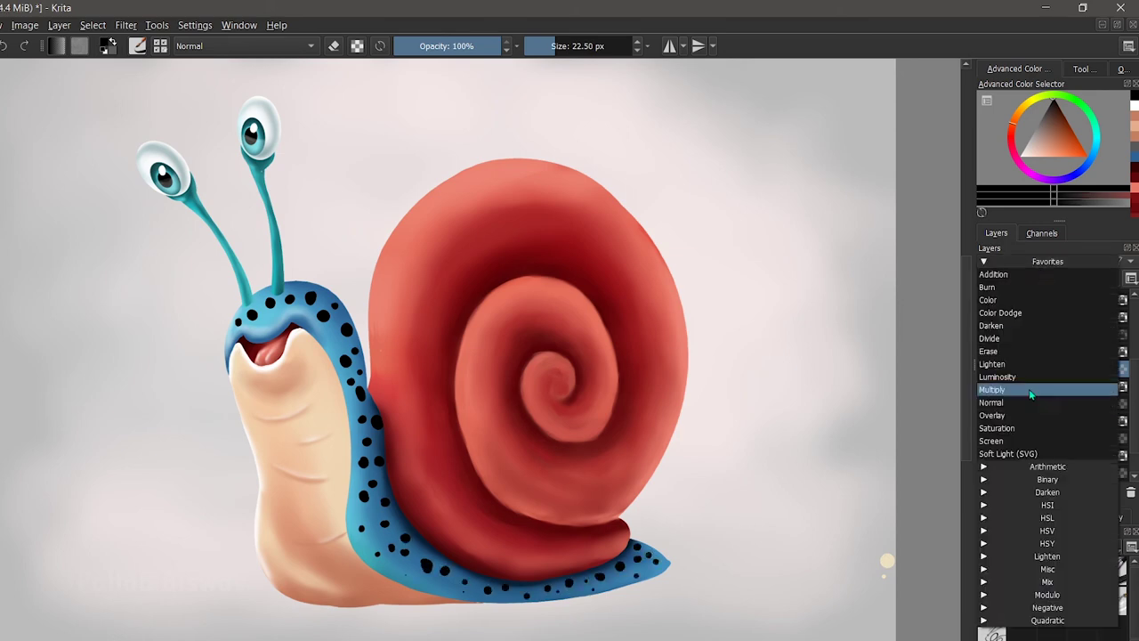
pyautogui.click(1033, 349)
pyautogui.moveTo(1113, 278); pyautogui.dragTo(1056, 279)
pyautogui.press('/')
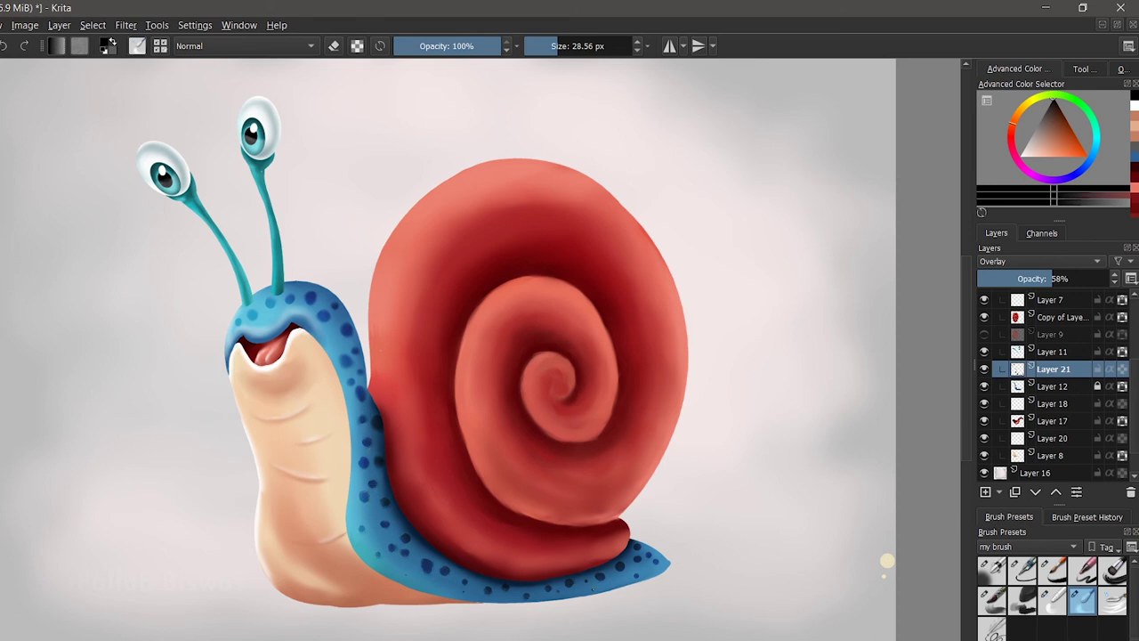
# Step: On new Layers 22 and 23, dab pale speckles and light highlights along the foot's edges
pyautogui.press('Insert')
pyautogui.press('/')
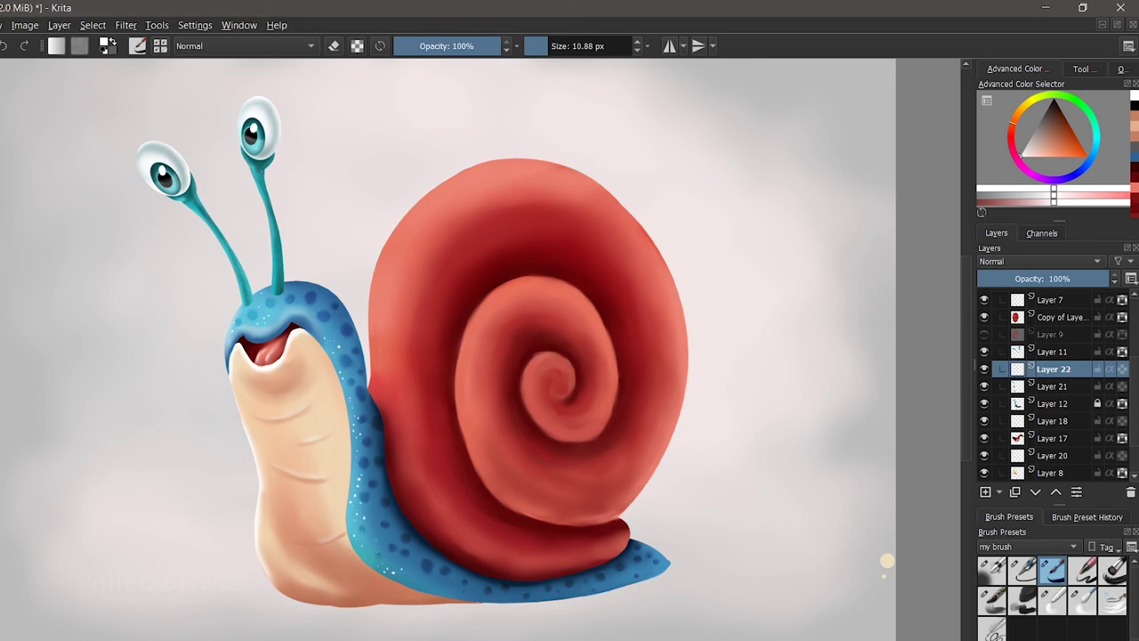
pyautogui.press('Insert')
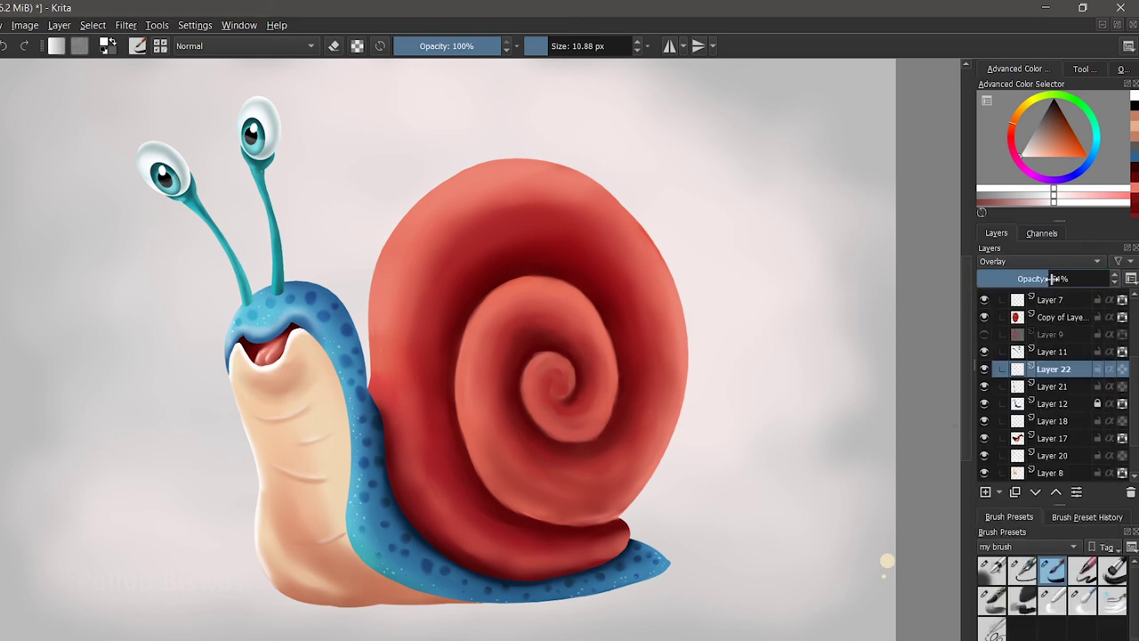
pyautogui.press('/')
pyautogui.moveTo(592, 587); pyautogui.dragTo(663, 561)
pyautogui.moveTo(508, 591); pyautogui.dragTo(592, 589)
pyautogui.moveTo(445, 595); pyautogui.dragTo(532, 594)
pyautogui.moveTo(566, 589); pyautogui.dragTo(662, 557)
pyautogui.click(1082, 601)
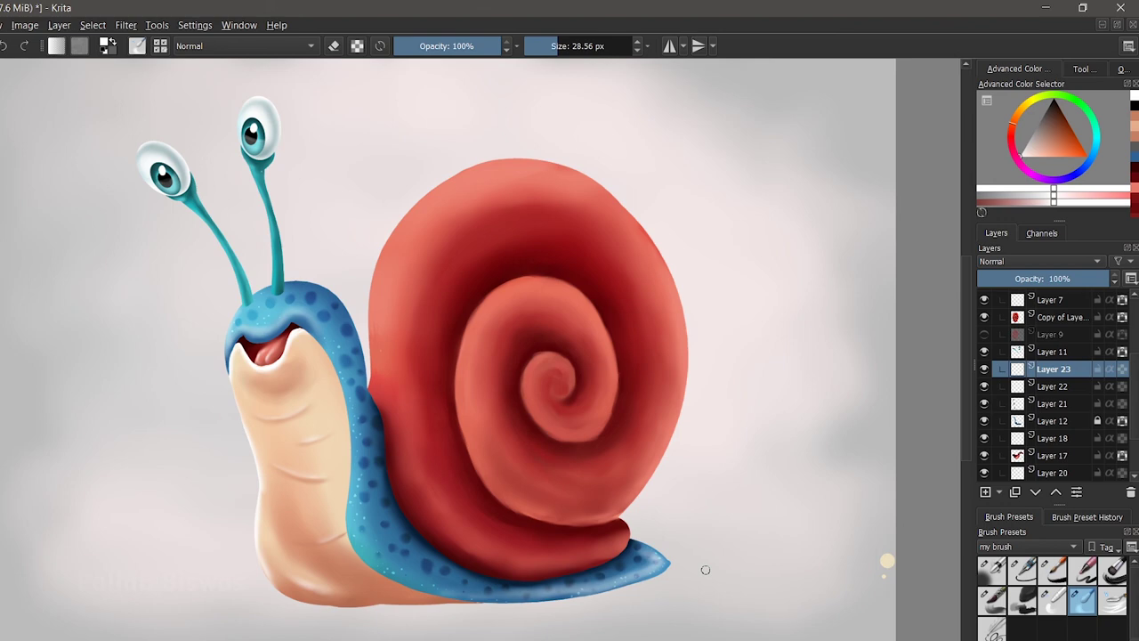
# Step: Spray black speckles on the shell on a new layer, erase strays, set Overlay at 29%
pyautogui.press('pageup')
pyautogui.press('pageup')
pyautogui.press('pageup')
pyautogui.press('Insert')
pyautogui.press('d')
pyautogui.press('F6')
pyautogui.scroll(-2, 427, 234)
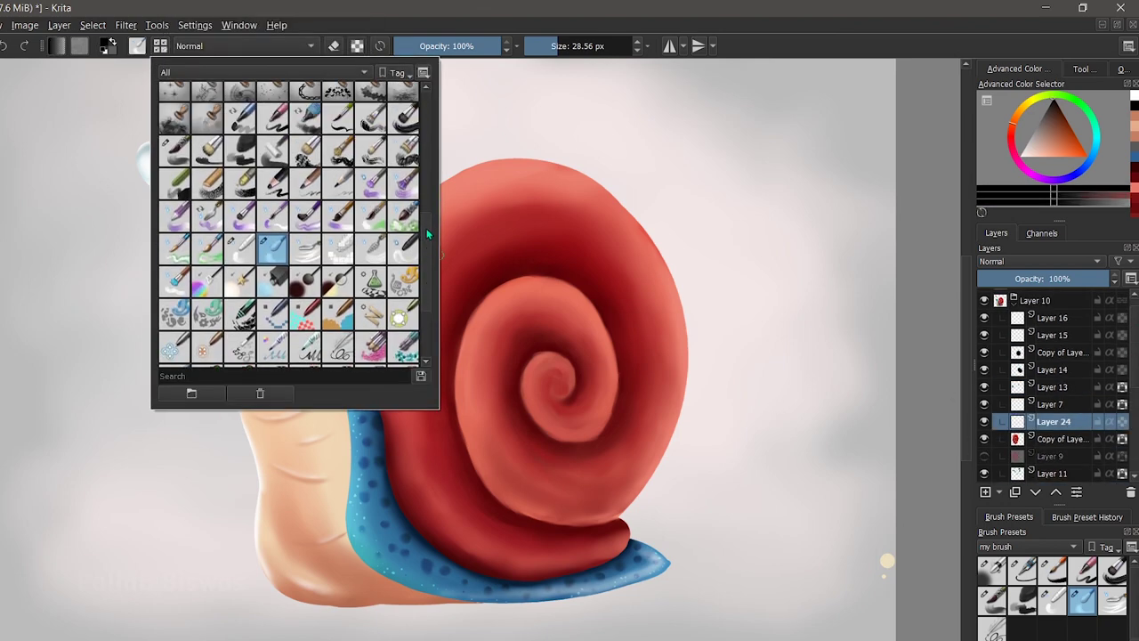
pyautogui.scroll(-2, 427, 233)
pyautogui.press('/')
pyautogui.moveTo(463, 218); pyautogui.dragTo(488, 260)
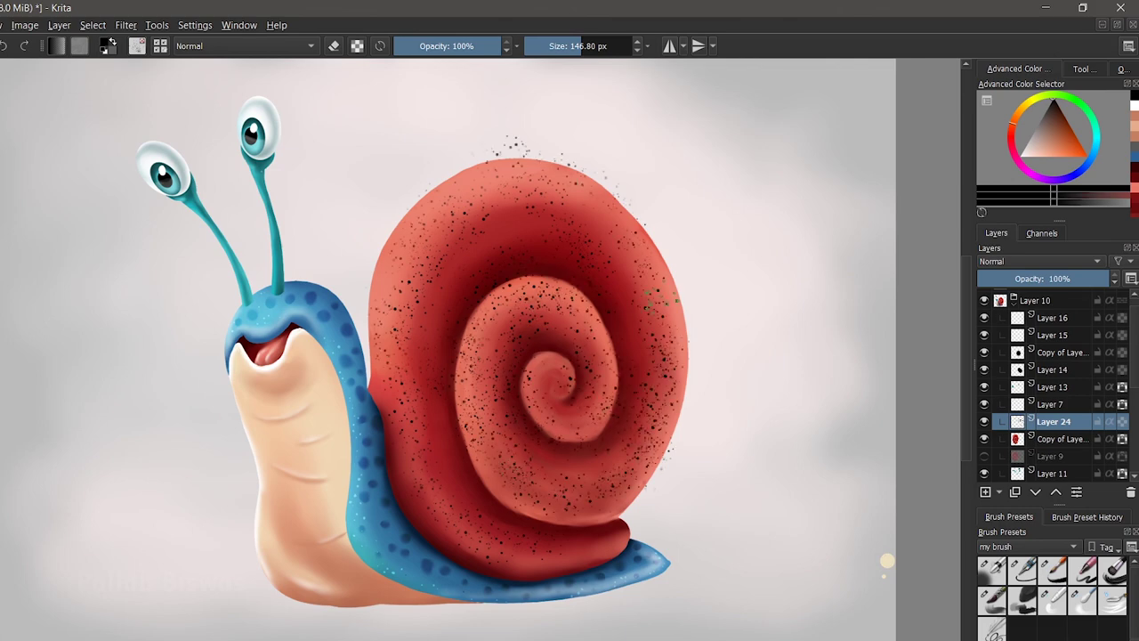
pyautogui.click(1053, 570)
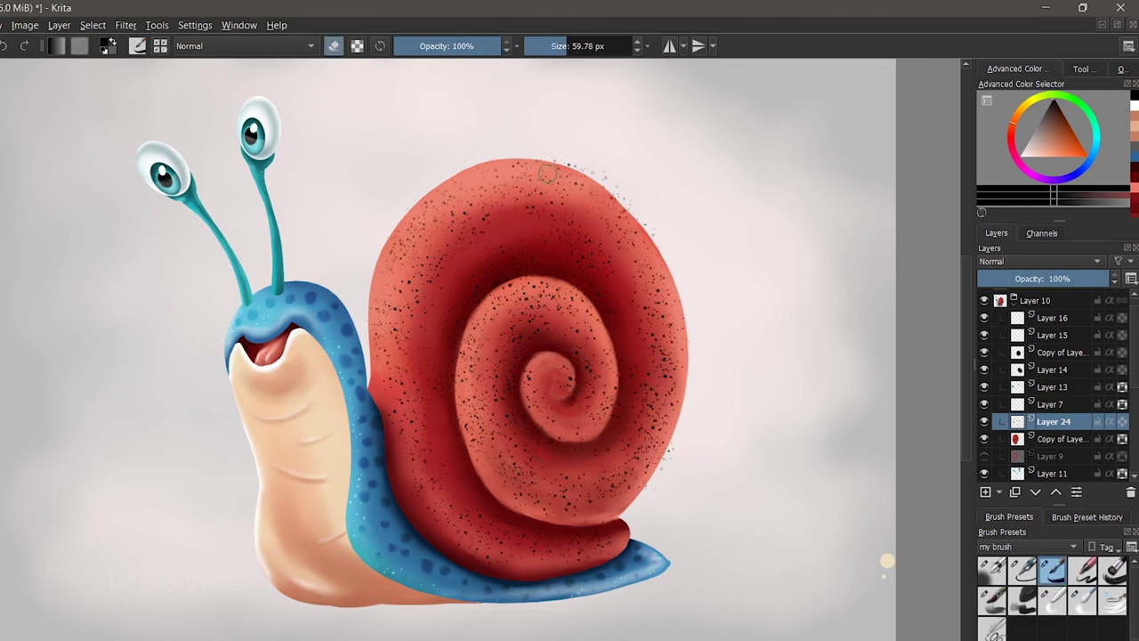
pyautogui.hotkey('alt', 'shift', 'o')
pyautogui.moveTo(997, 279); pyautogui.dragTo(1035, 279)
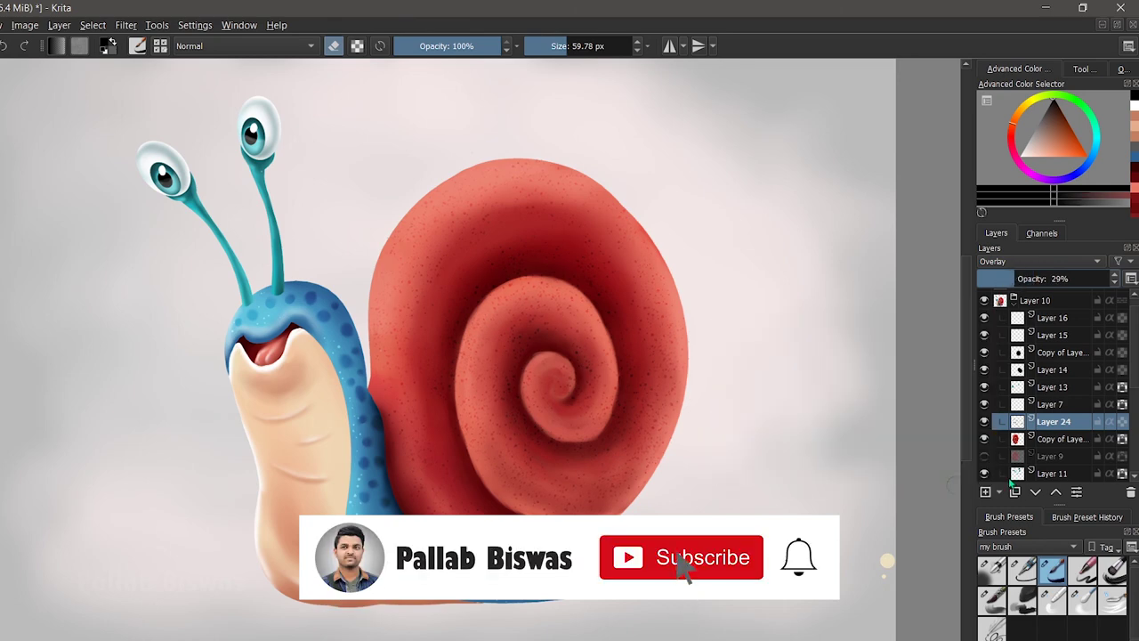
# Step: On new Layer 25, paint and soften light highlights along the shell's spiral edges
pyautogui.click(985, 491)
pyautogui.click(992, 570)
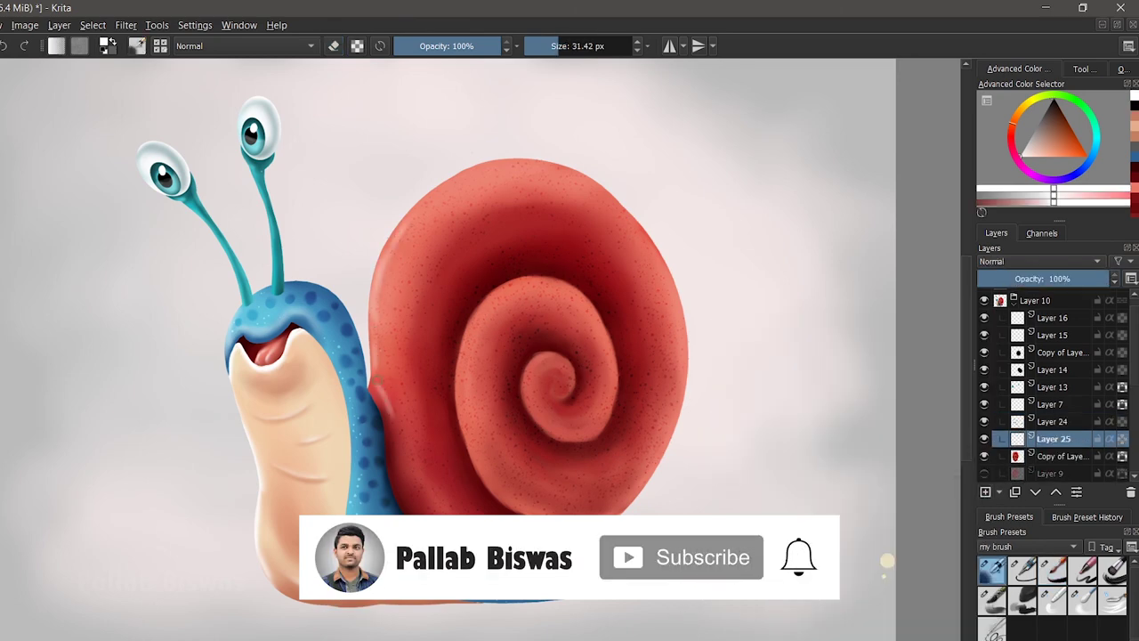
pyautogui.moveTo(467, 331); pyautogui.dragTo(485, 467)
pyautogui.moveTo(532, 407); pyautogui.dragTo(570, 362)
pyautogui.moveTo(476, 349)
pyautogui.mouseDown()
pyautogui.moveTo(530, 283)
pyautogui.moveTo(605, 356)
pyautogui.mouseUp()
pyautogui.moveTo(516, 294); pyautogui.dragTo(481, 459)
pyautogui.moveTo(668, 253)
pyautogui.mouseDown()
pyautogui.moveTo(676, 450)
pyautogui.moveTo(623, 508)
pyautogui.mouseUp()
pyautogui.click(1083, 601)
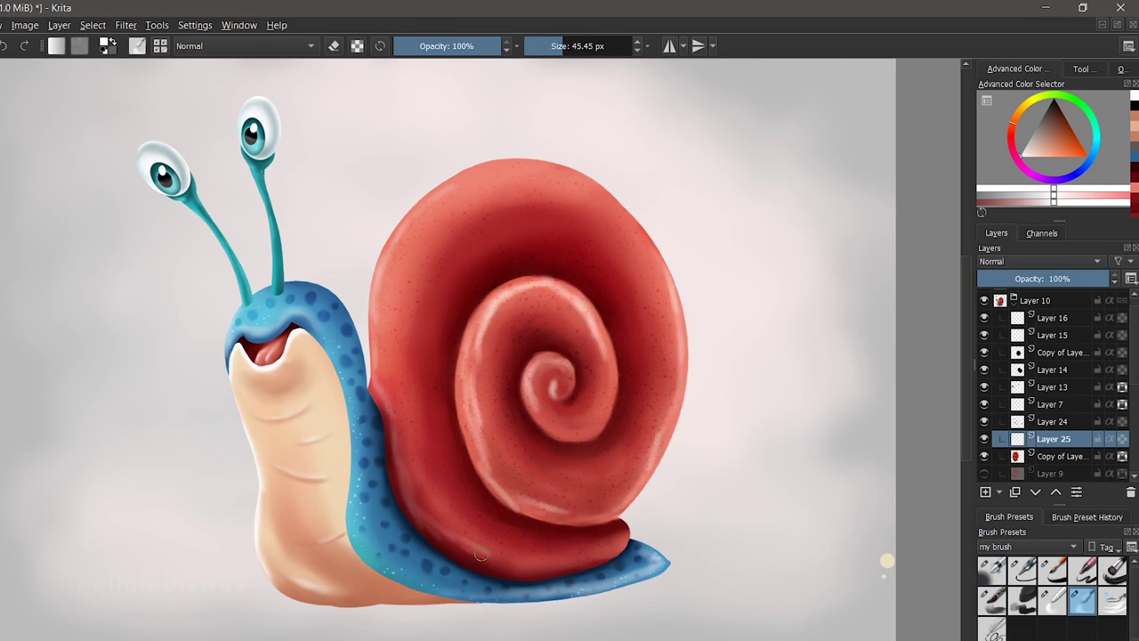
pyautogui.moveTo(496, 300); pyautogui.dragTo(601, 366)
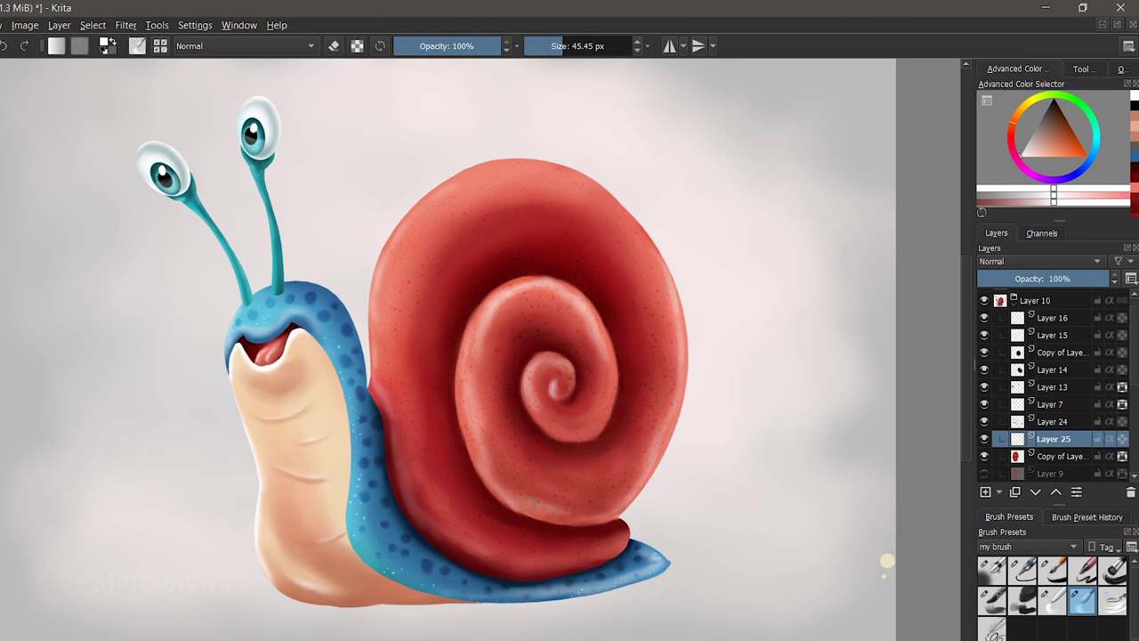
# Step: On a new layer, draw five black groove arcs around the shell spiral
pyautogui.click(985, 491)
pyautogui.press('d')
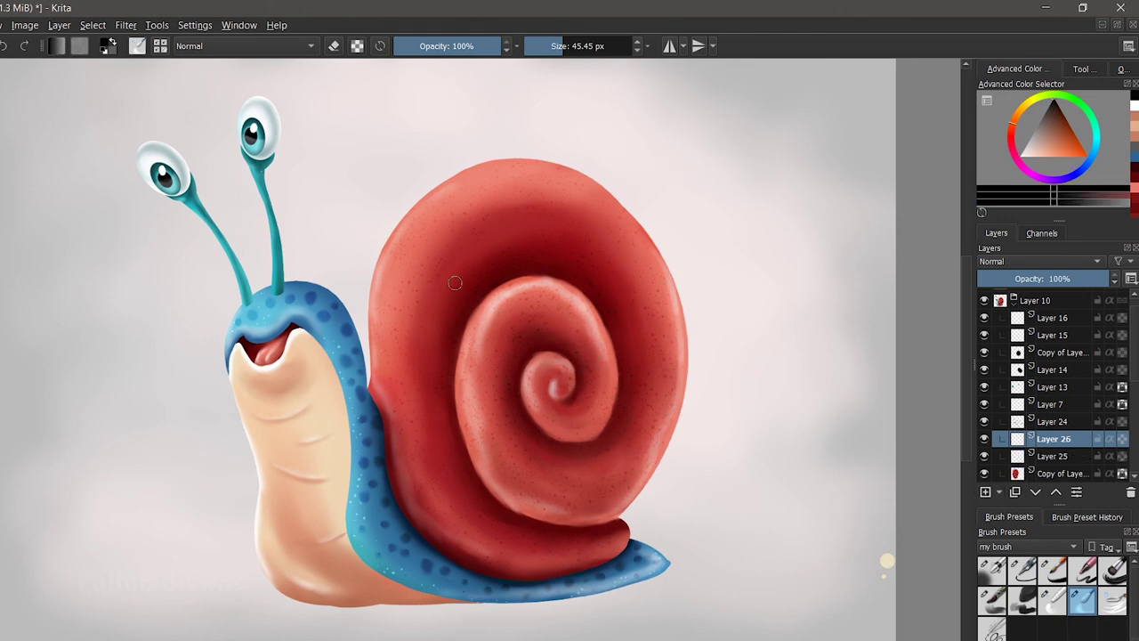
pyautogui.click(1053, 567)
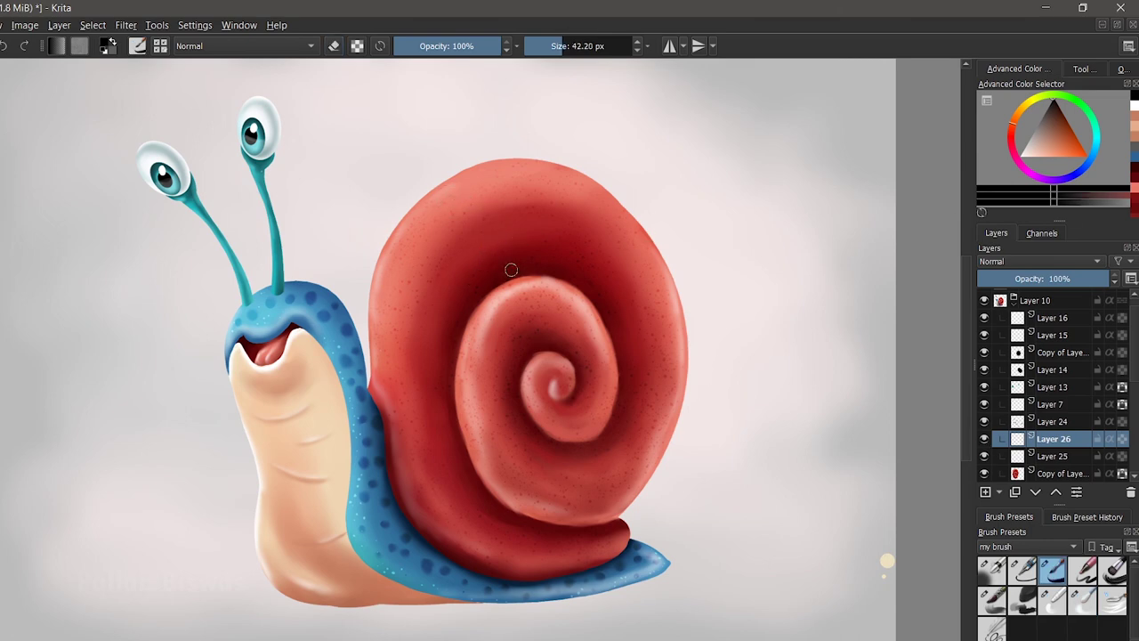
pyautogui.moveTo(513, 262); pyautogui.dragTo(436, 209)
pyautogui.moveTo(385, 326); pyautogui.dragTo(464, 302)
pyautogui.moveTo(584, 449); pyautogui.dragTo(613, 503)
pyautogui.moveTo(472, 386); pyautogui.dragTo(514, 388)
pyautogui.moveTo(561, 287); pyautogui.dragTo(574, 341)
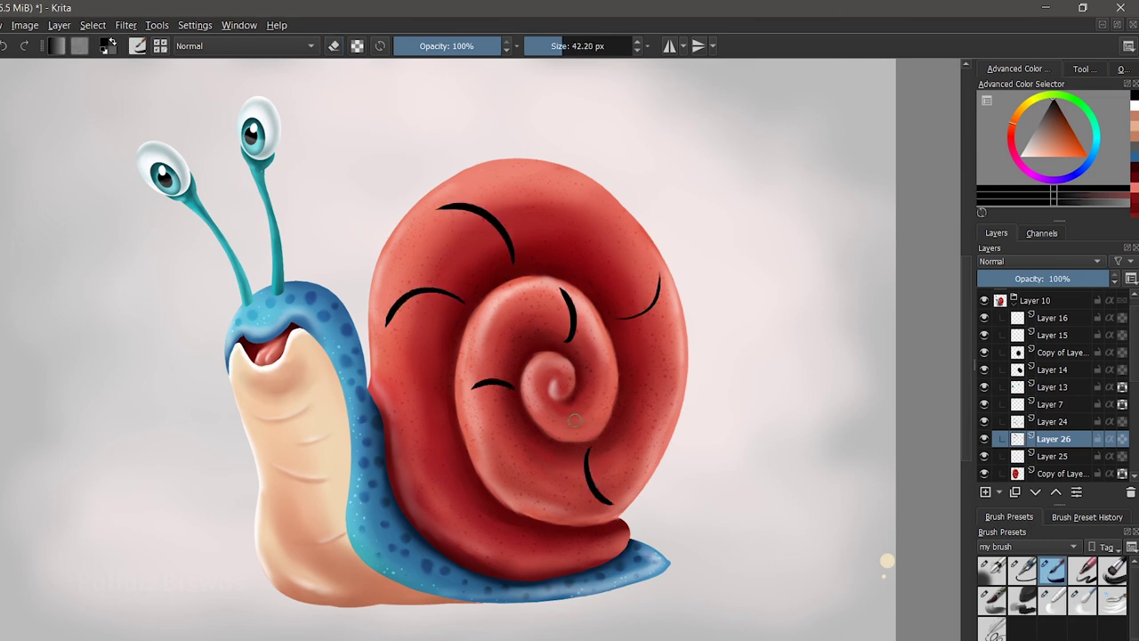
# Step: Soften and blend the dark groove arcs into the red shell
pyautogui.click(1083, 601)
pyautogui.moveTo(462, 298); pyautogui.dragTo(384, 325)
pyautogui.moveTo(419, 287); pyautogui.dragTo(381, 332)
pyautogui.moveTo(414, 210); pyautogui.dragTo(468, 207)
pyautogui.moveTo(512, 262); pyautogui.dragTo(452, 207)
pyautogui.moveTo(658, 276); pyautogui.dragTo(623, 316)
pyautogui.moveTo(563, 287); pyautogui.dragTo(574, 343)
pyautogui.moveTo(472, 387); pyautogui.dragTo(514, 388)
pyautogui.moveTo(566, 411); pyautogui.dragTo(613, 504)
# Step: Paint white light edges along each groove arc
pyautogui.click(992, 570)
pyautogui.press('x')
pyautogui.moveTo(385, 315)
pyautogui.mouseDown()
pyautogui.moveTo(420, 283)
pyautogui.moveTo(461, 281)
pyautogui.mouseUp()
pyautogui.moveTo(438, 207); pyautogui.dragTo(505, 229)
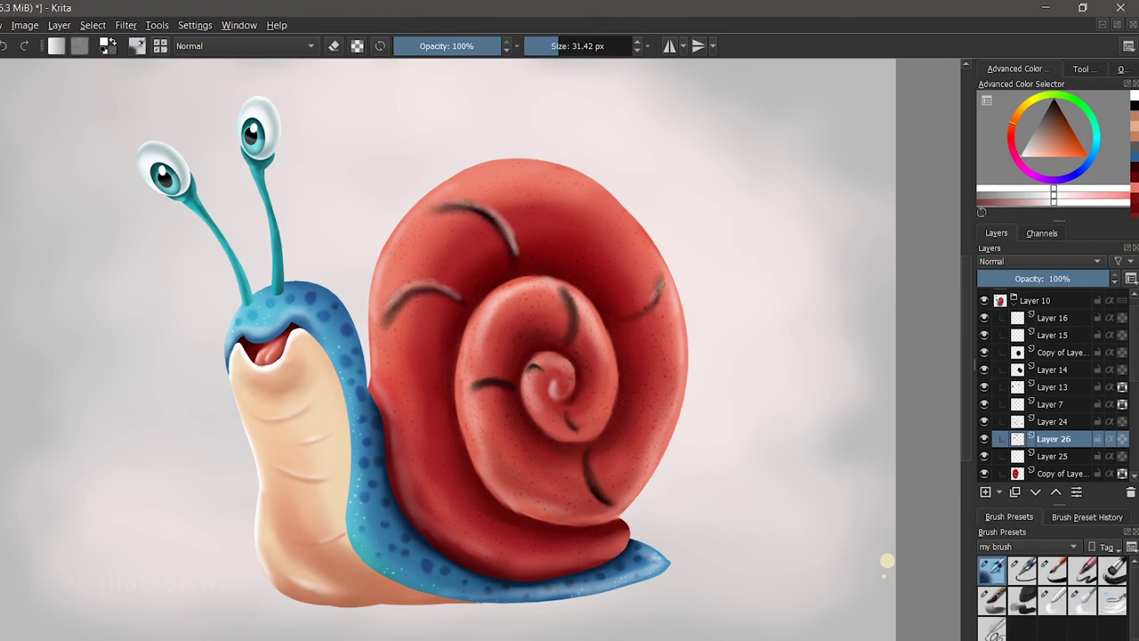
pyautogui.moveTo(659, 283); pyautogui.dragTo(623, 320)
pyautogui.moveTo(583, 456); pyautogui.dragTo(589, 498)
pyautogui.moveTo(467, 383); pyautogui.dragTo(506, 375)
pyautogui.moveTo(598, 472); pyautogui.dragTo(614, 500)
pyautogui.moveTo(571, 411); pyautogui.dragTo(579, 425)
# Step: Set the groove layer to Overlay blending at 45% opacity
pyautogui.click(1083, 601)
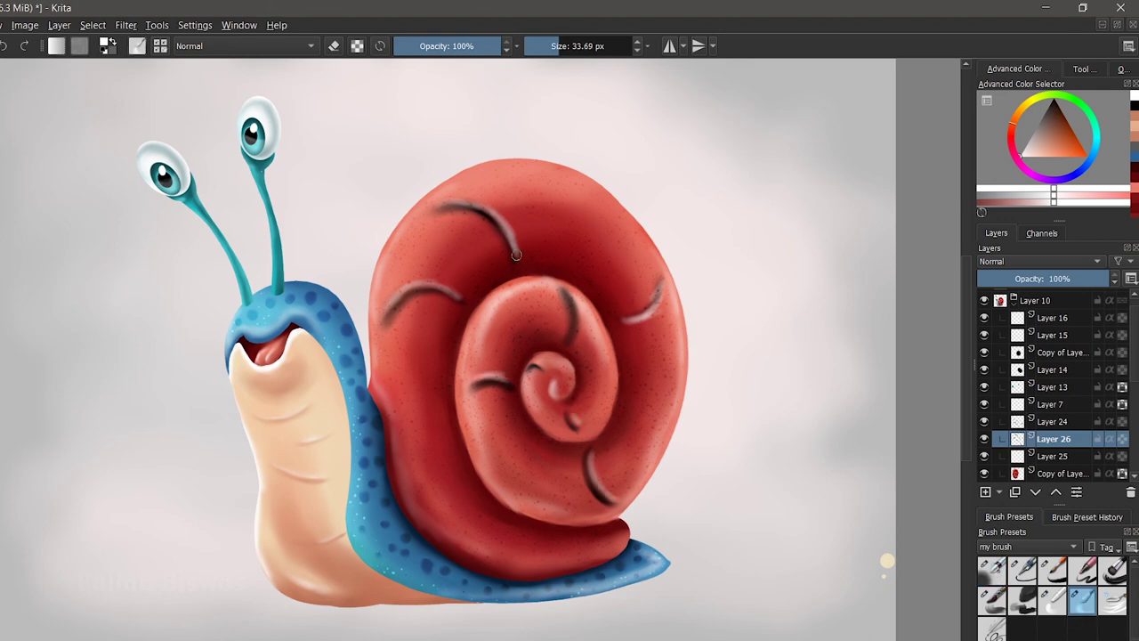
pyautogui.click(1037, 260)
pyautogui.click(1014, 386)
pyautogui.click(1032, 278)
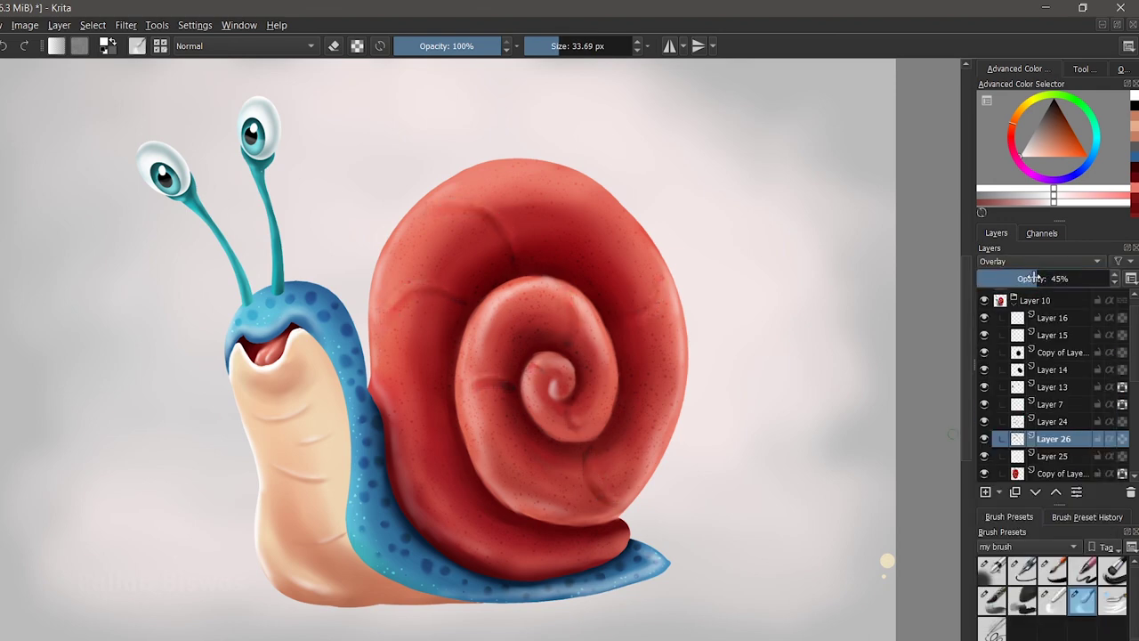
pyautogui.press('Insert')
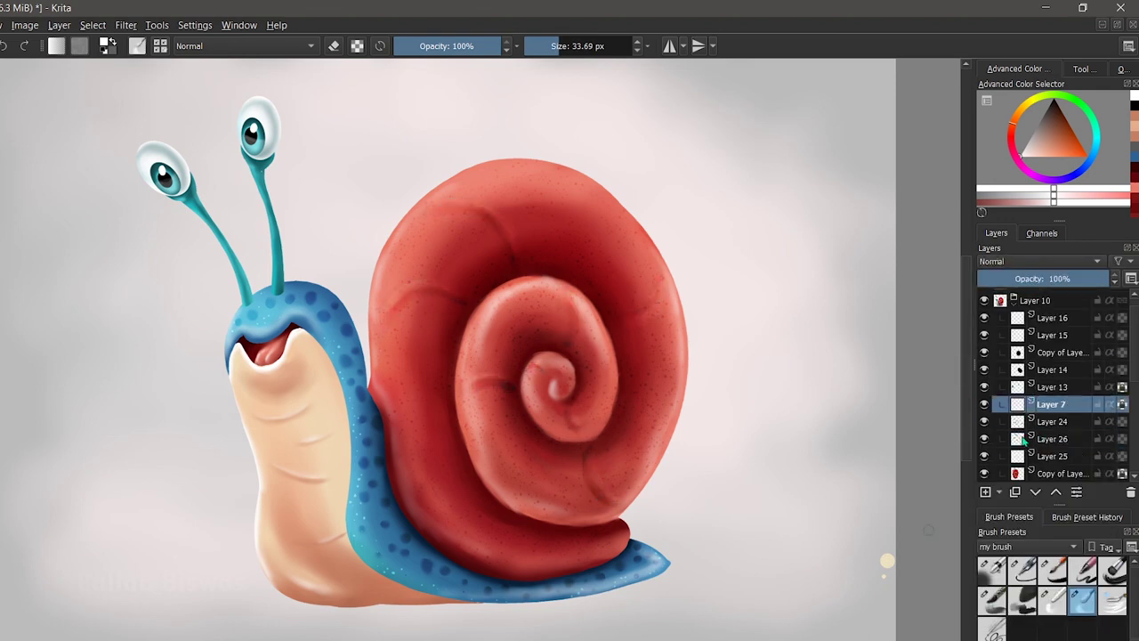
# Step: Dab nine black dots across the red shell on Layer 27
pyautogui.click(1053, 570)
pyautogui.click(412, 237)
pyautogui.click(532, 189)
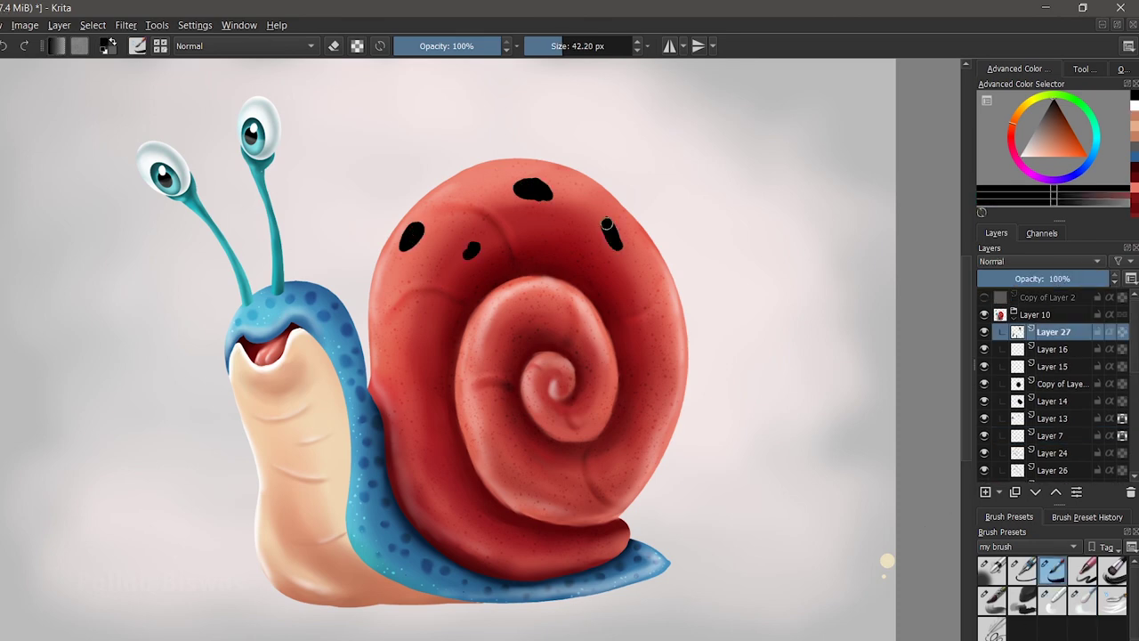
pyautogui.click(650, 360)
pyautogui.click(520, 316)
pyautogui.click(530, 496)
pyautogui.click(638, 466)
pyautogui.click(588, 325)
pyautogui.click(453, 515)
pyautogui.click(637, 284)
# Step: Blur the black dots into soft blotches with a large soft brush
pyautogui.click(1082, 598)
pyautogui.click(411, 235)
pyautogui.click(471, 251)
pyautogui.click(416, 461)
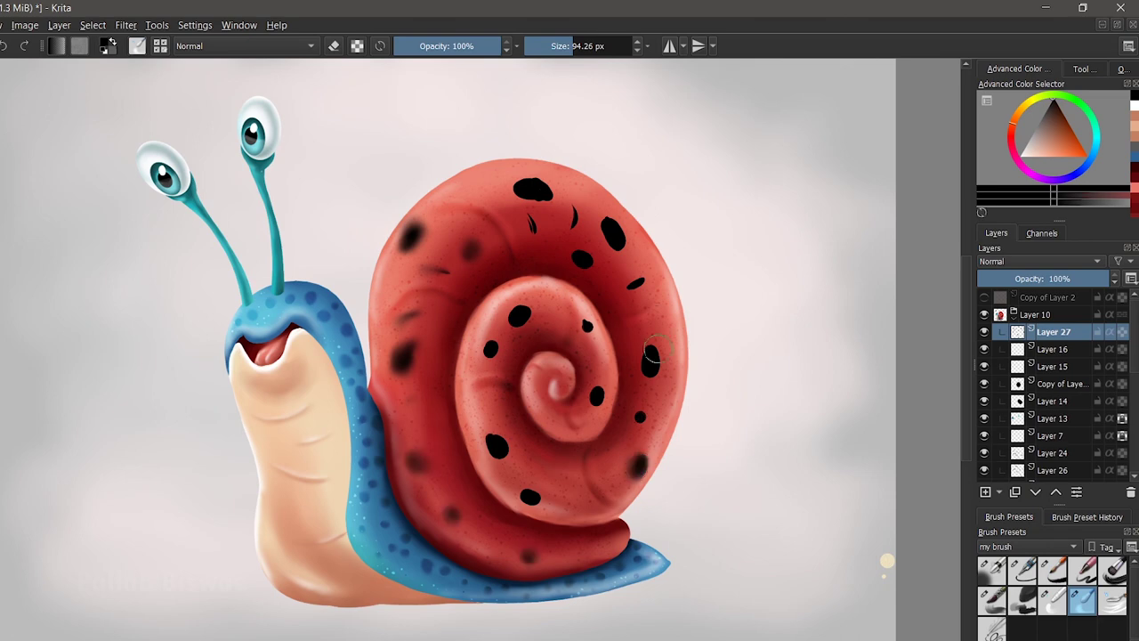
pyautogui.click(638, 467)
pyautogui.click(649, 361)
pyautogui.click(613, 235)
pyautogui.click(532, 188)
pyautogui.click(594, 398)
pyautogui.click(498, 445)
# Step: Set the dots layer to Overlay at about 43% opacity
pyautogui.click(532, 495)
pyautogui.click(1037, 260)
pyautogui.click(1015, 374)
pyautogui.moveTo(1095, 279); pyautogui.dragTo(1039, 281)
pyautogui.press('-')
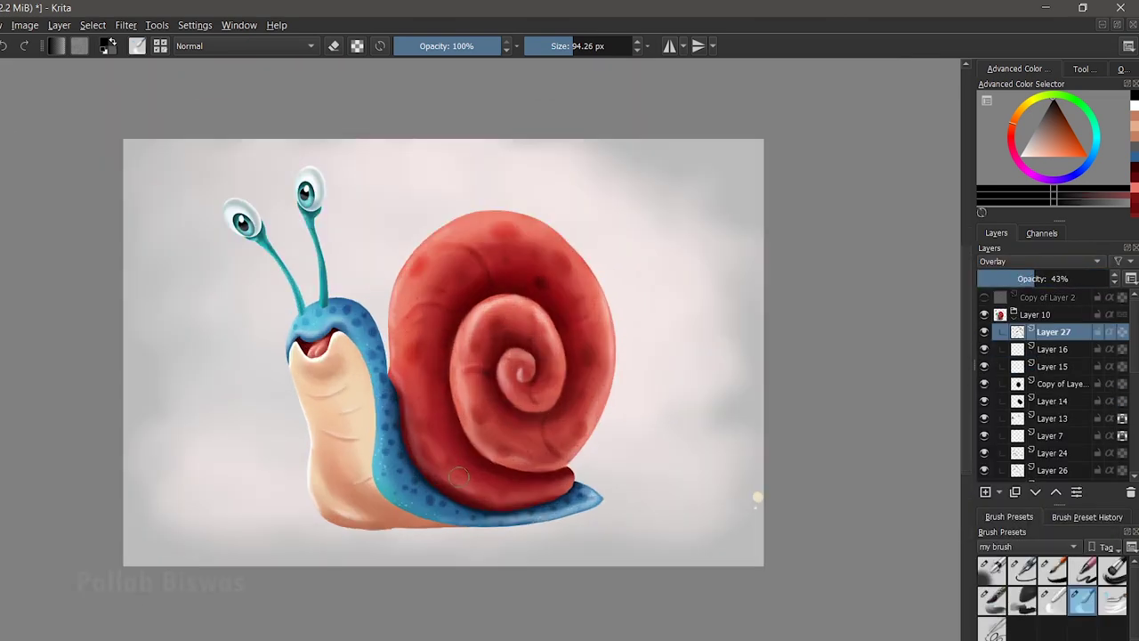
pyautogui.click(1013, 314)
pyautogui.rightClick(1037, 316)
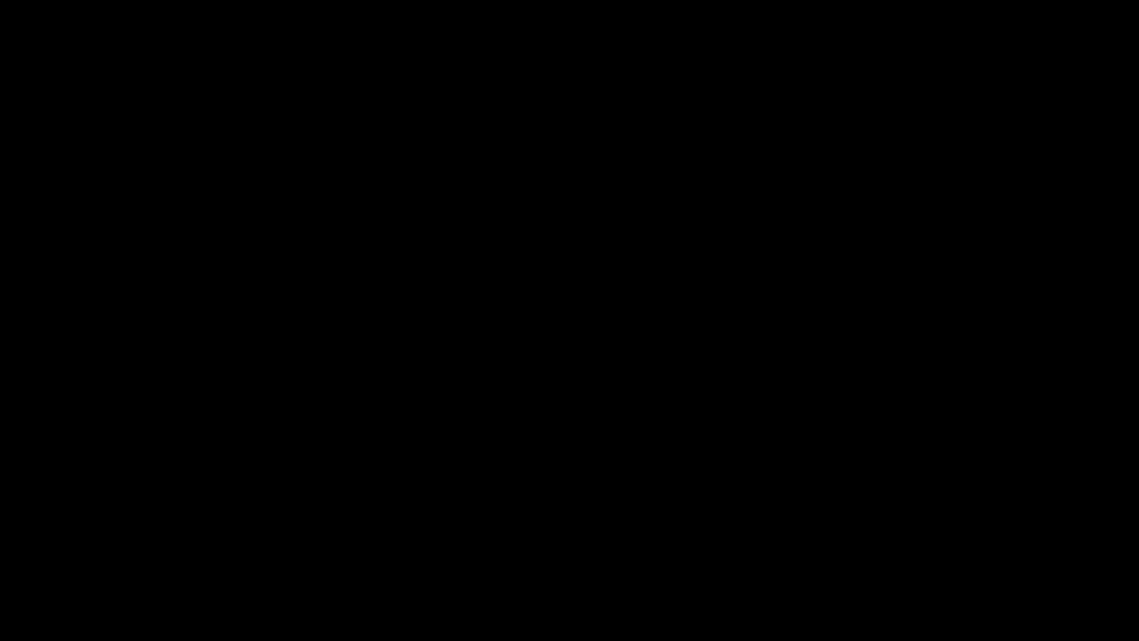